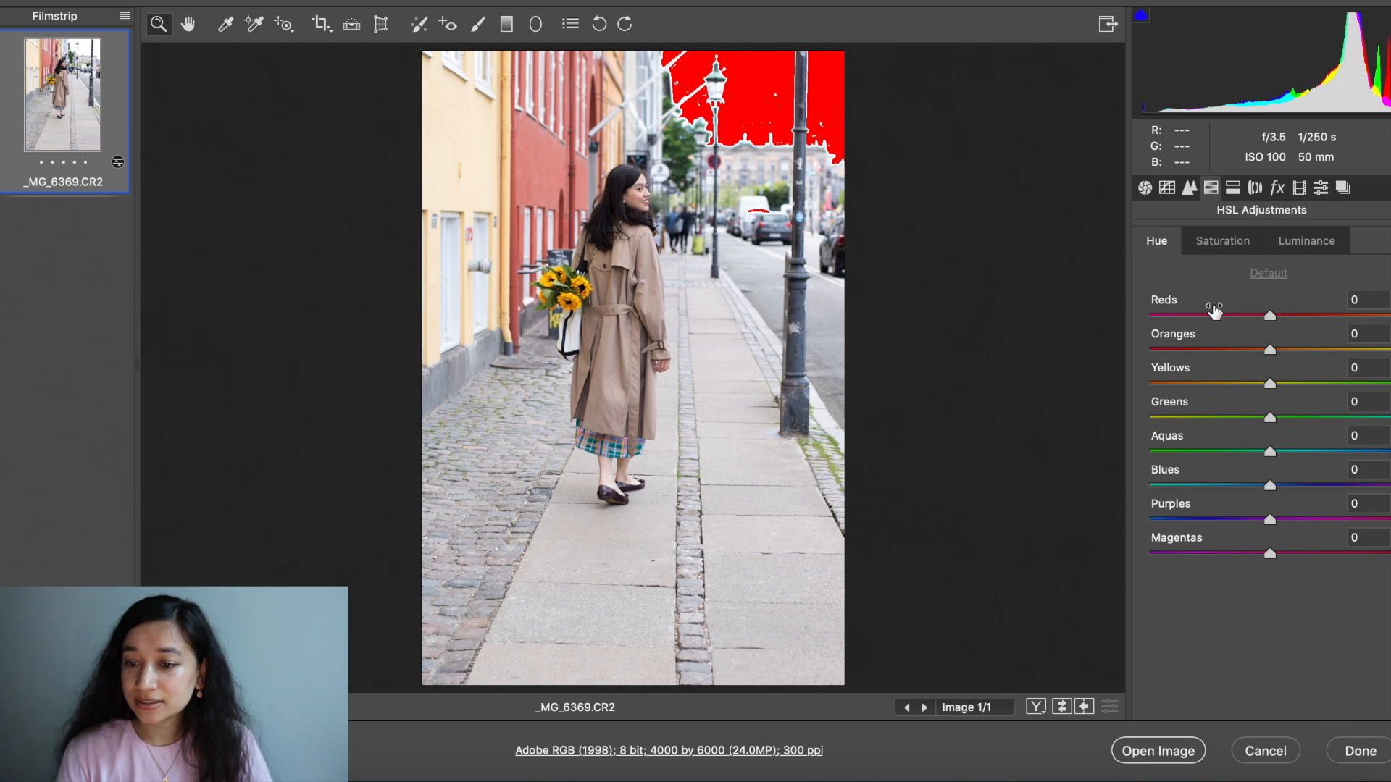
pyautogui.click(1224, 241)
pyautogui.click(1291, 250)
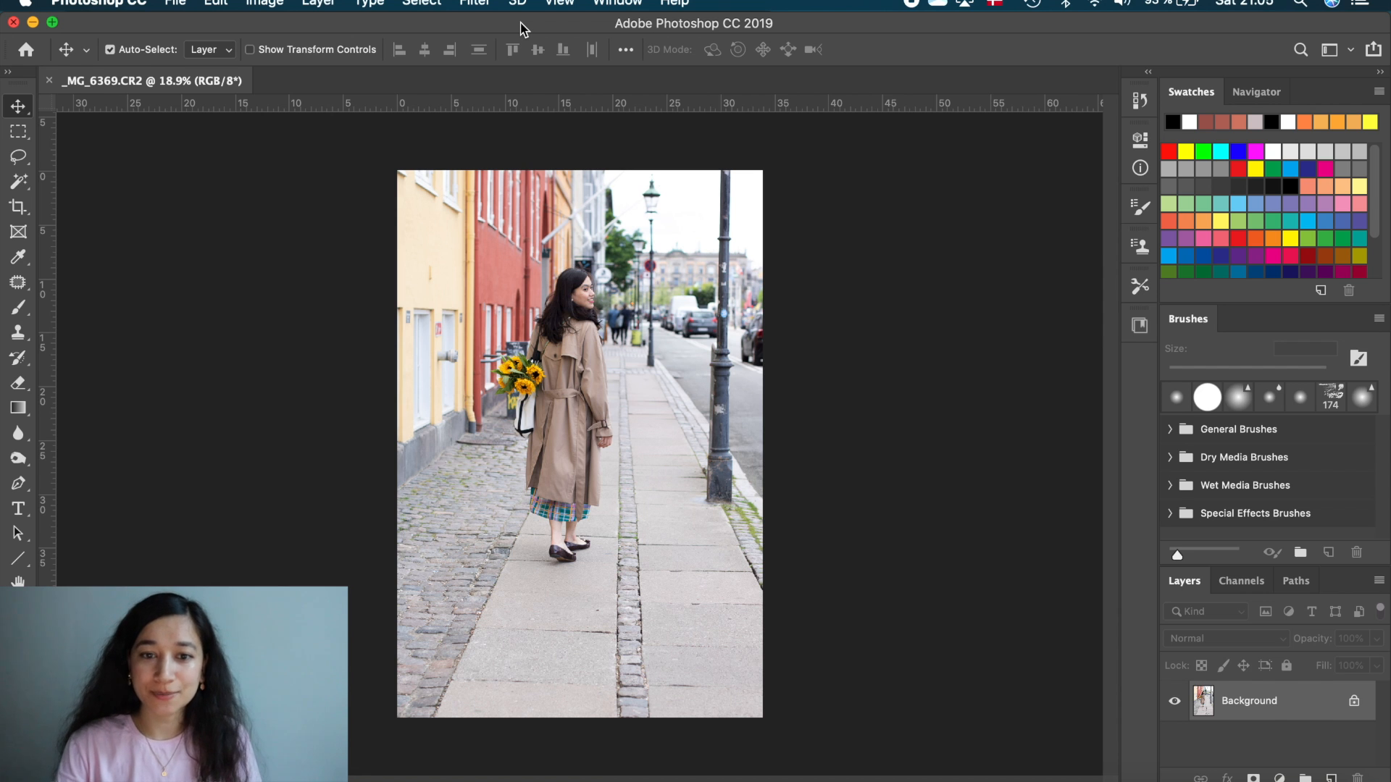
# Open the photo in the Camera Raw Filter and reduce Whites to -46 and Highlights to -20.
pyautogui.click(476, 3)
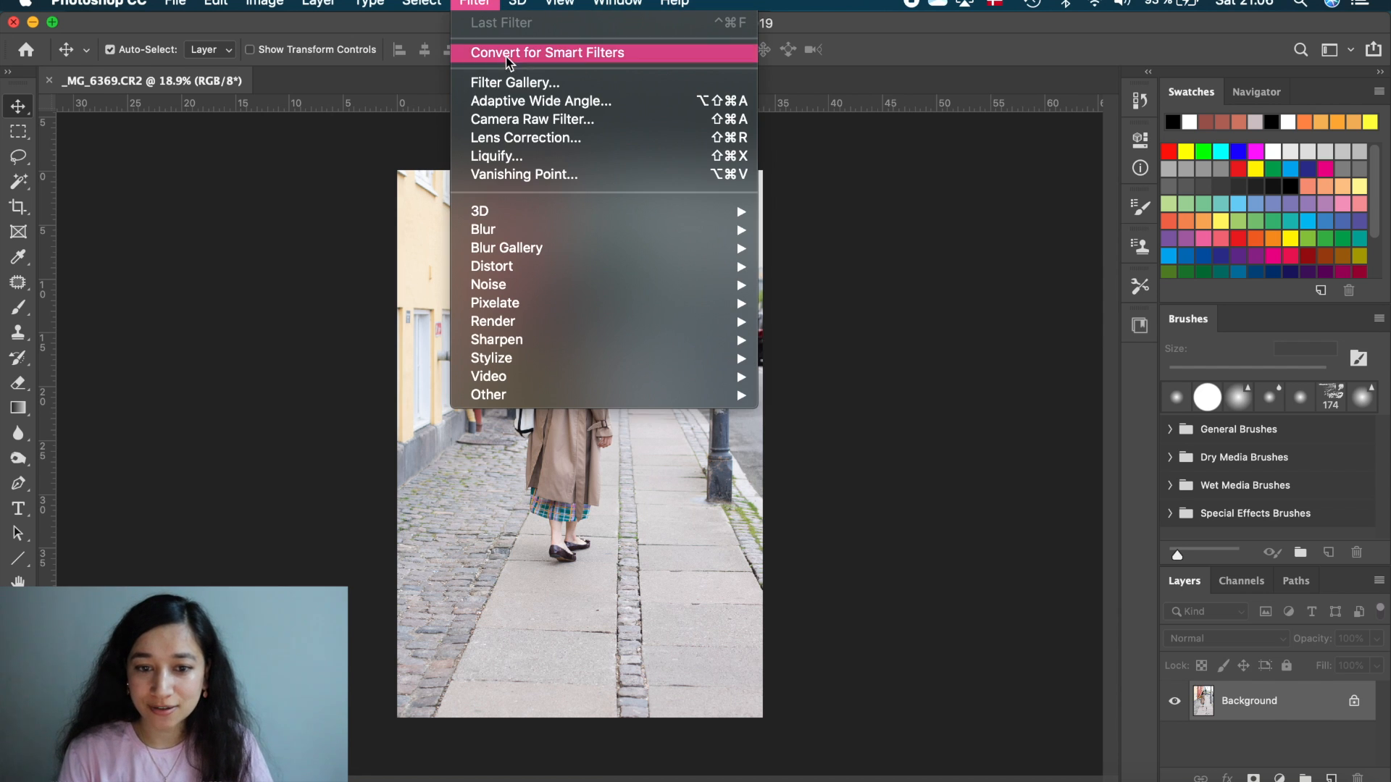
pyautogui.click(521, 120)
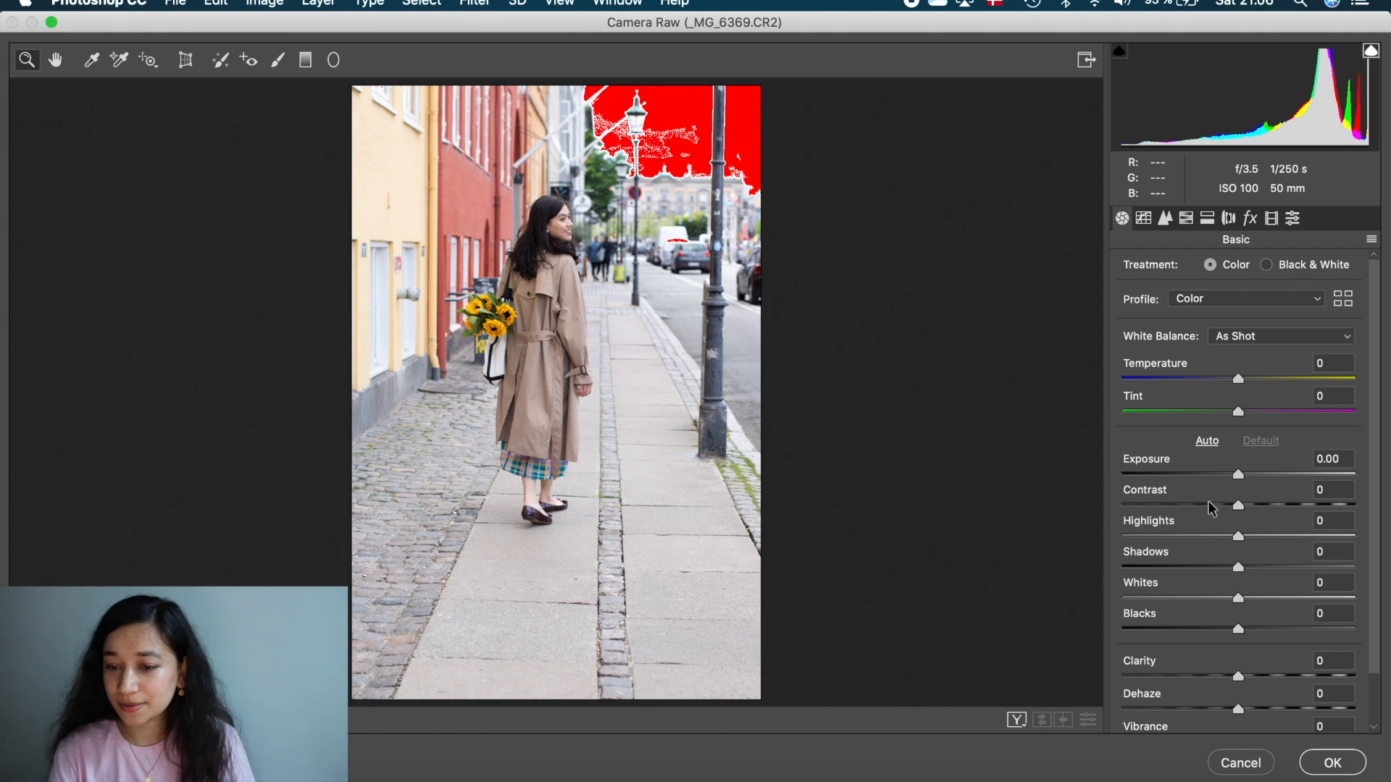
pyautogui.moveTo(1240, 596); pyautogui.dragTo(1186, 598)
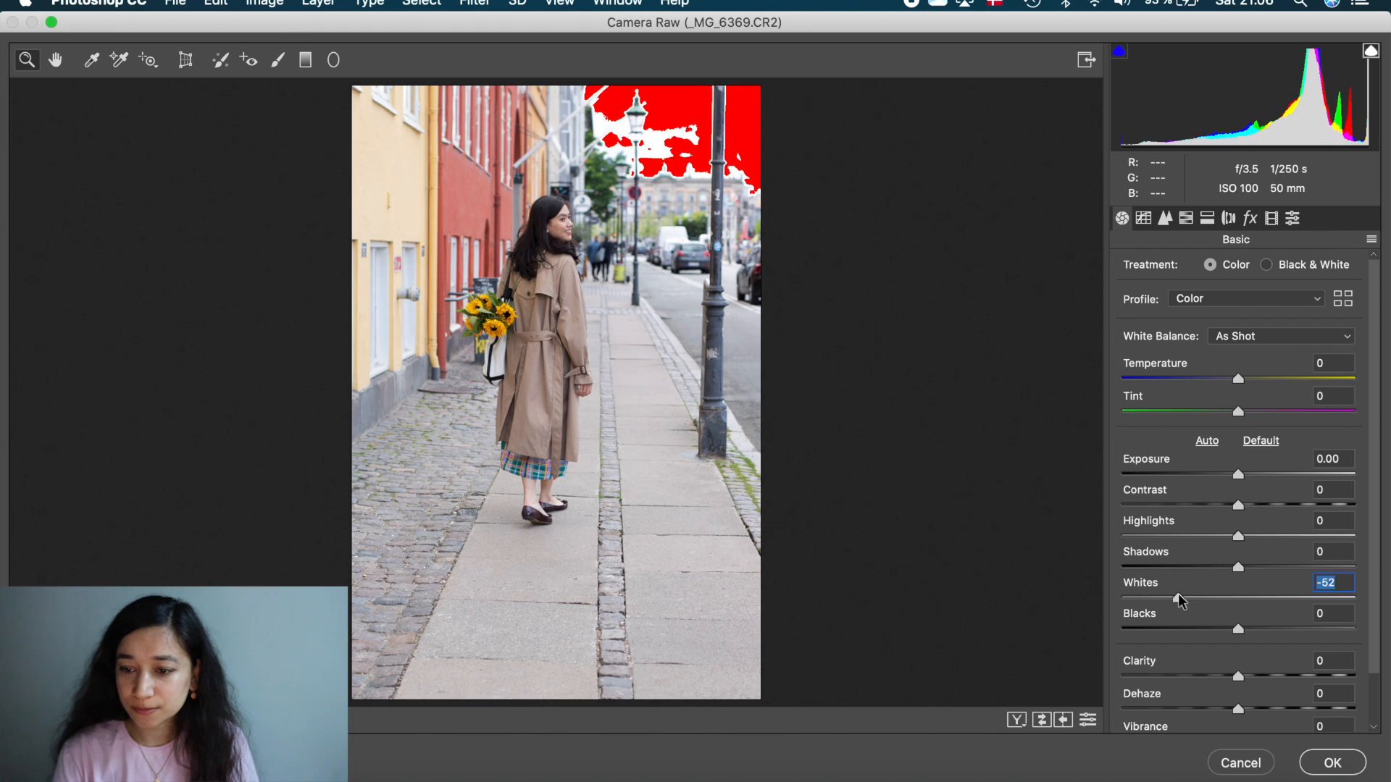
pyautogui.moveTo(1236, 535)
pyautogui.mouseDown()
pyautogui.moveTo(1192, 534)
pyautogui.moveTo(1234, 535)
pyautogui.moveTo(1214, 538)
pyautogui.mouseUp()
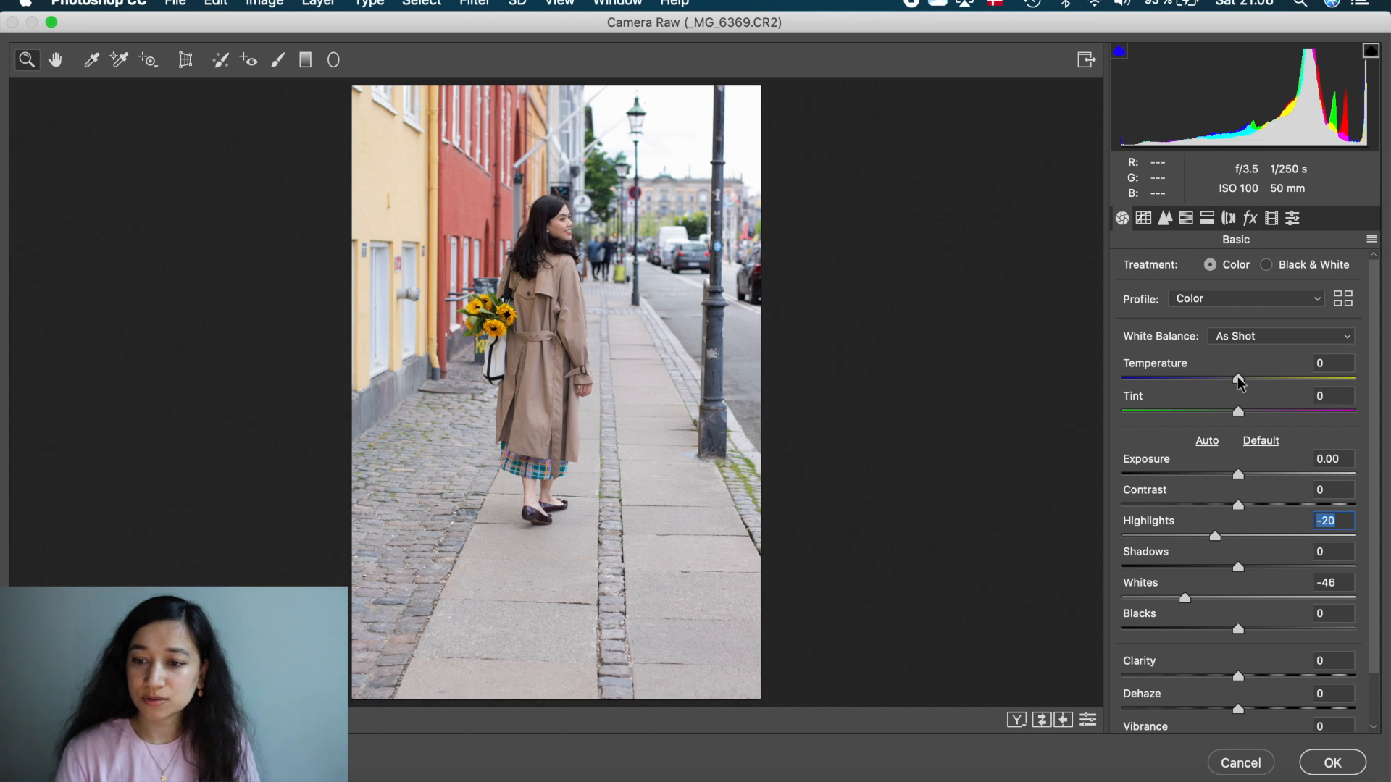
# Adjust the white balance to Temperature +1 and Tint +15.
pyautogui.moveTo(1238, 383)
pyautogui.mouseDown()
pyautogui.moveTo(1214, 383)
pyautogui.moveTo(1237, 378)
pyautogui.mouseUp()
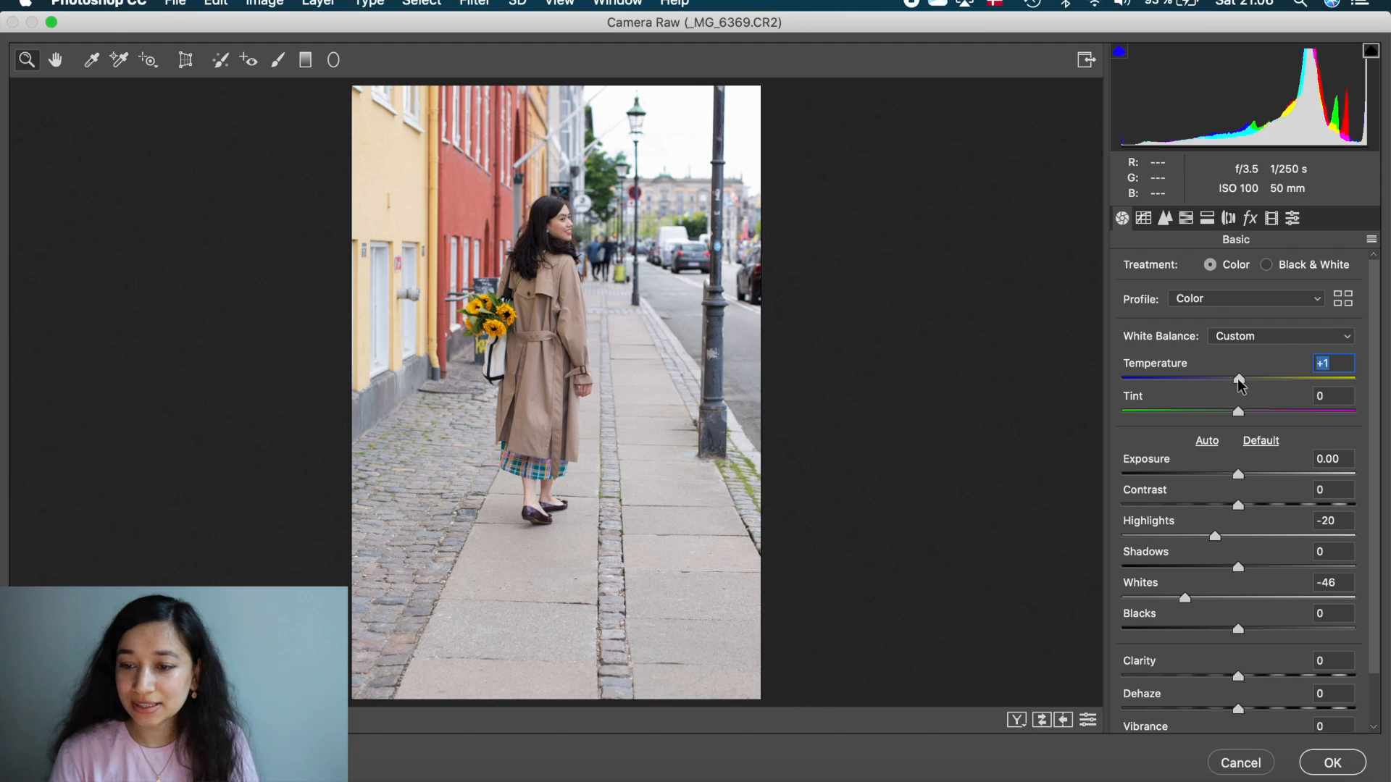
pyautogui.moveTo(1237, 378); pyautogui.dragTo(1237, 378)
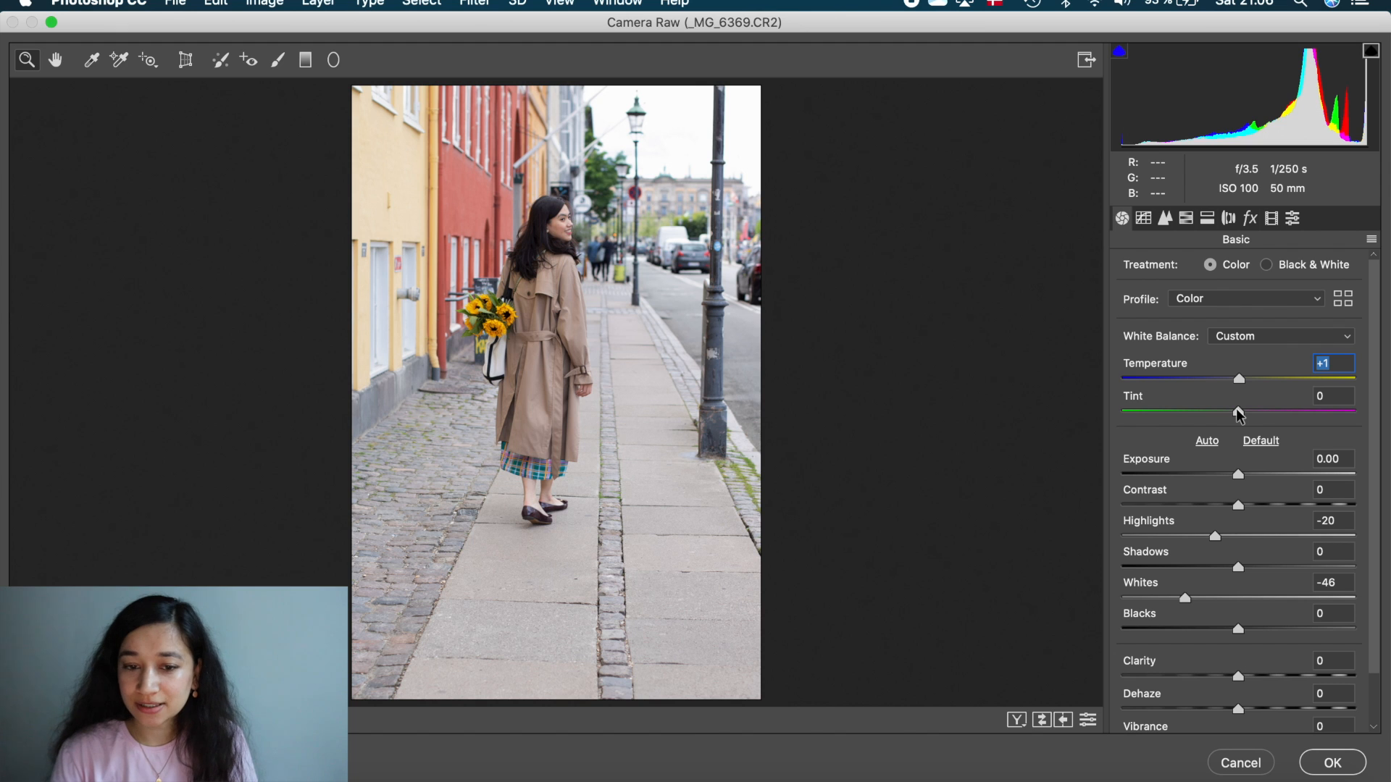
pyautogui.click(1239, 412)
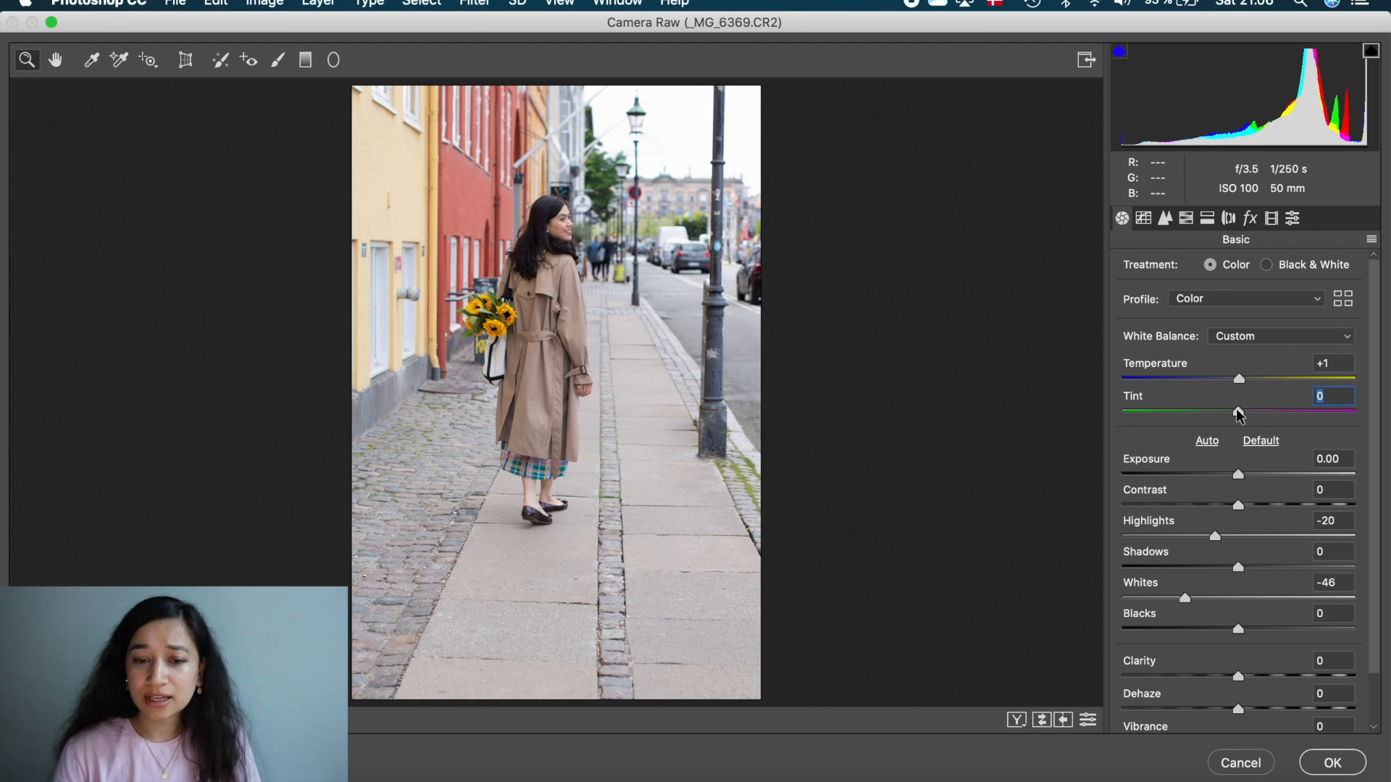
pyautogui.moveTo(1239, 412); pyautogui.dragTo(1214, 414)
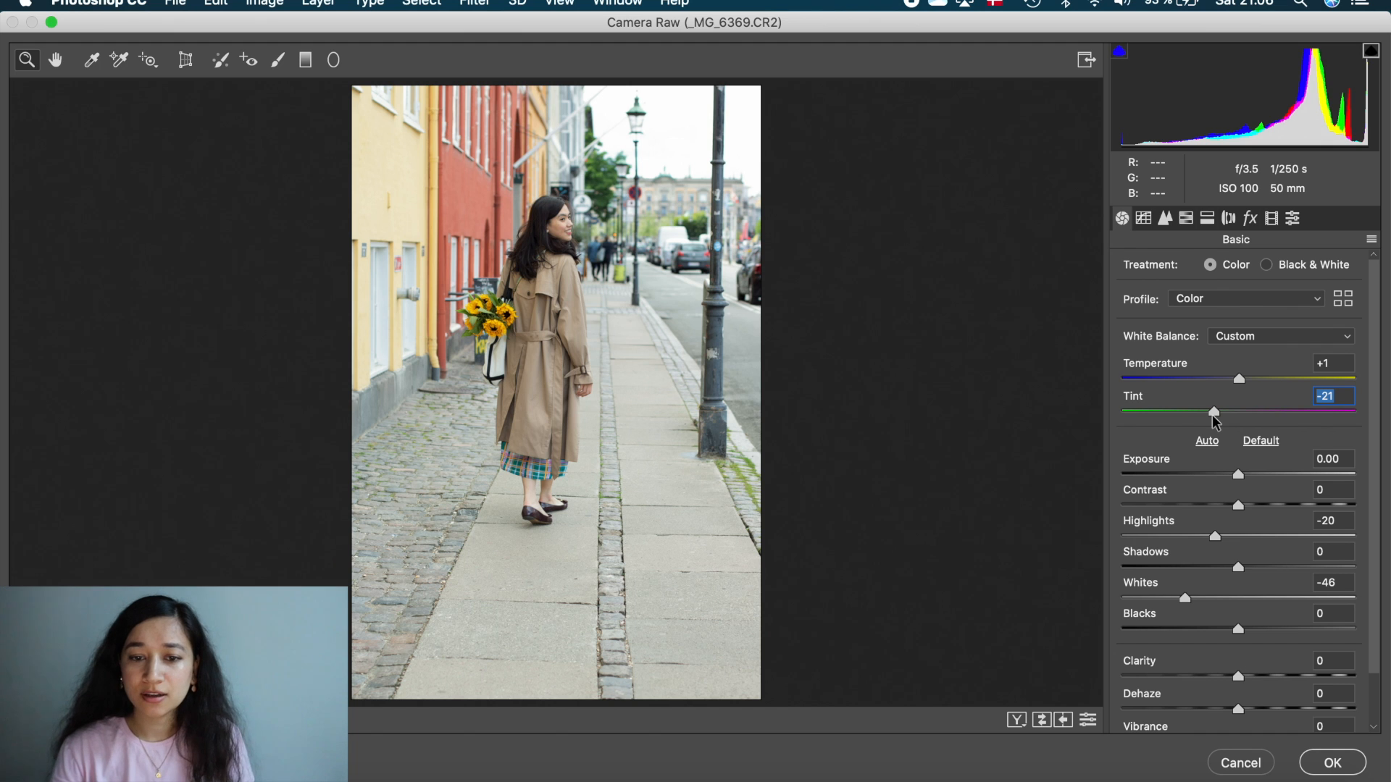
pyautogui.moveTo(1214, 414); pyautogui.dragTo(1256, 411)
# Adjust the tones to Exposure +0.15, Contrast +6, Shadows +9, Whites -44 and Blacks -6.
pyautogui.scroll(-1, 1190, 475)
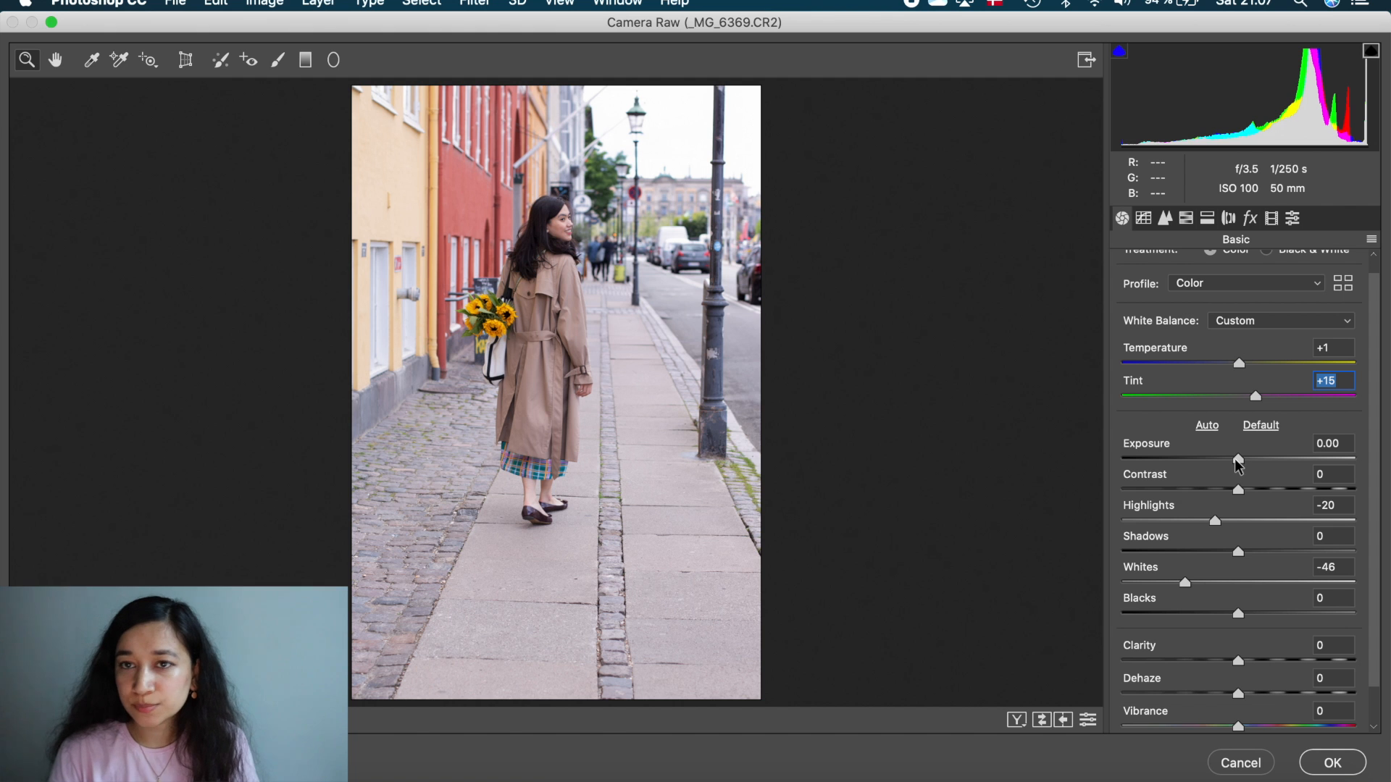
pyautogui.moveTo(1237, 458); pyautogui.dragTo(1245, 488)
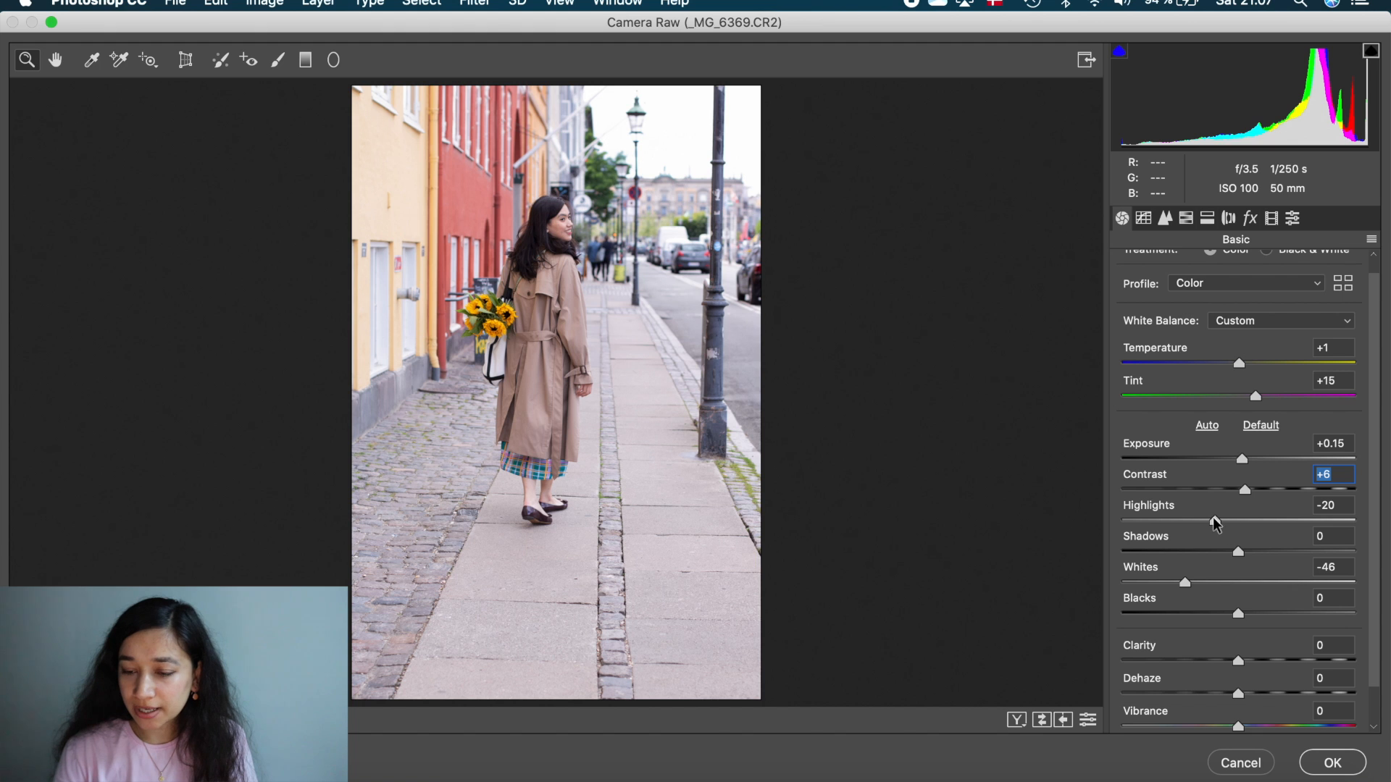
pyautogui.moveTo(1239, 555); pyautogui.dragTo(1187, 567)
pyautogui.scroll(-1, 1246, 552)
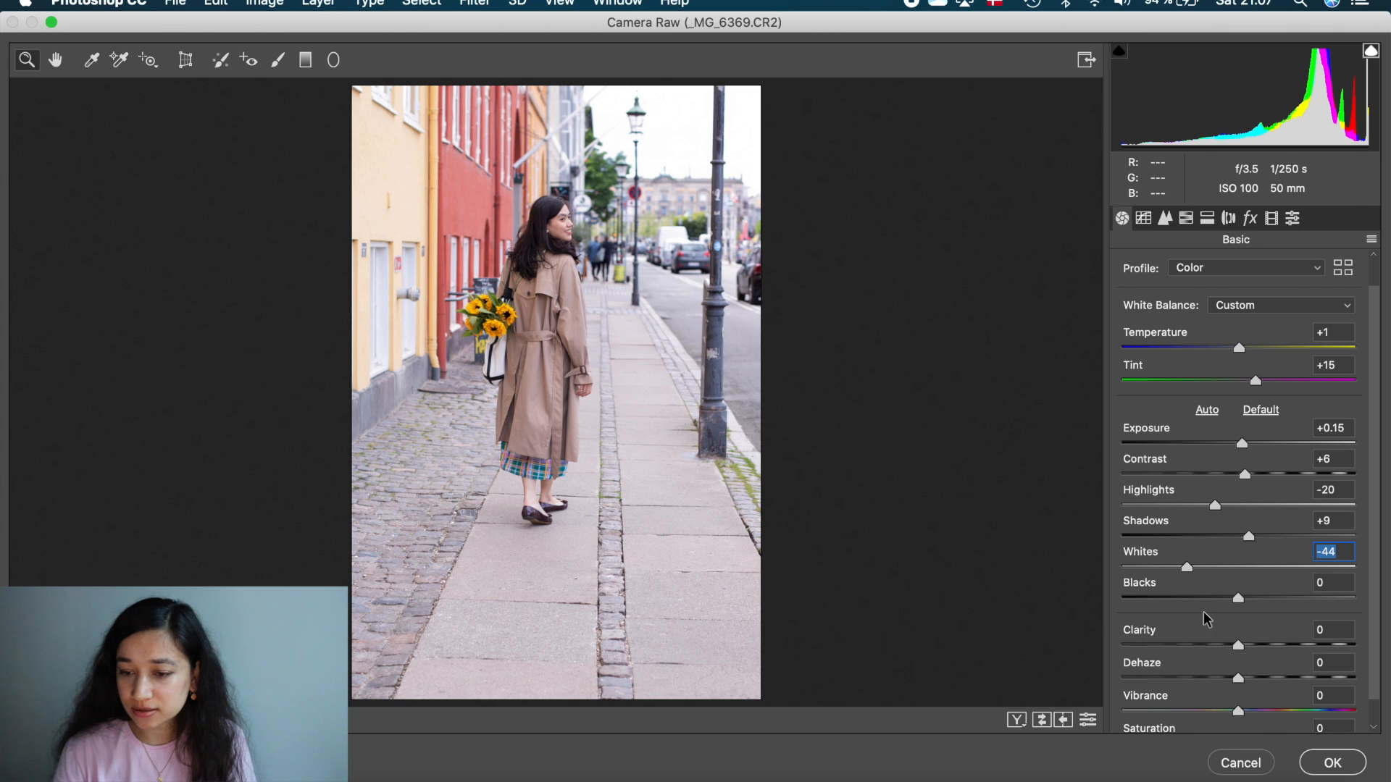
pyautogui.moveTo(1240, 605)
pyautogui.mouseDown()
pyautogui.moveTo(1224, 600)
pyautogui.moveTo(1309, 596)
pyautogui.moveTo(1228, 609)
pyautogui.mouseUp()
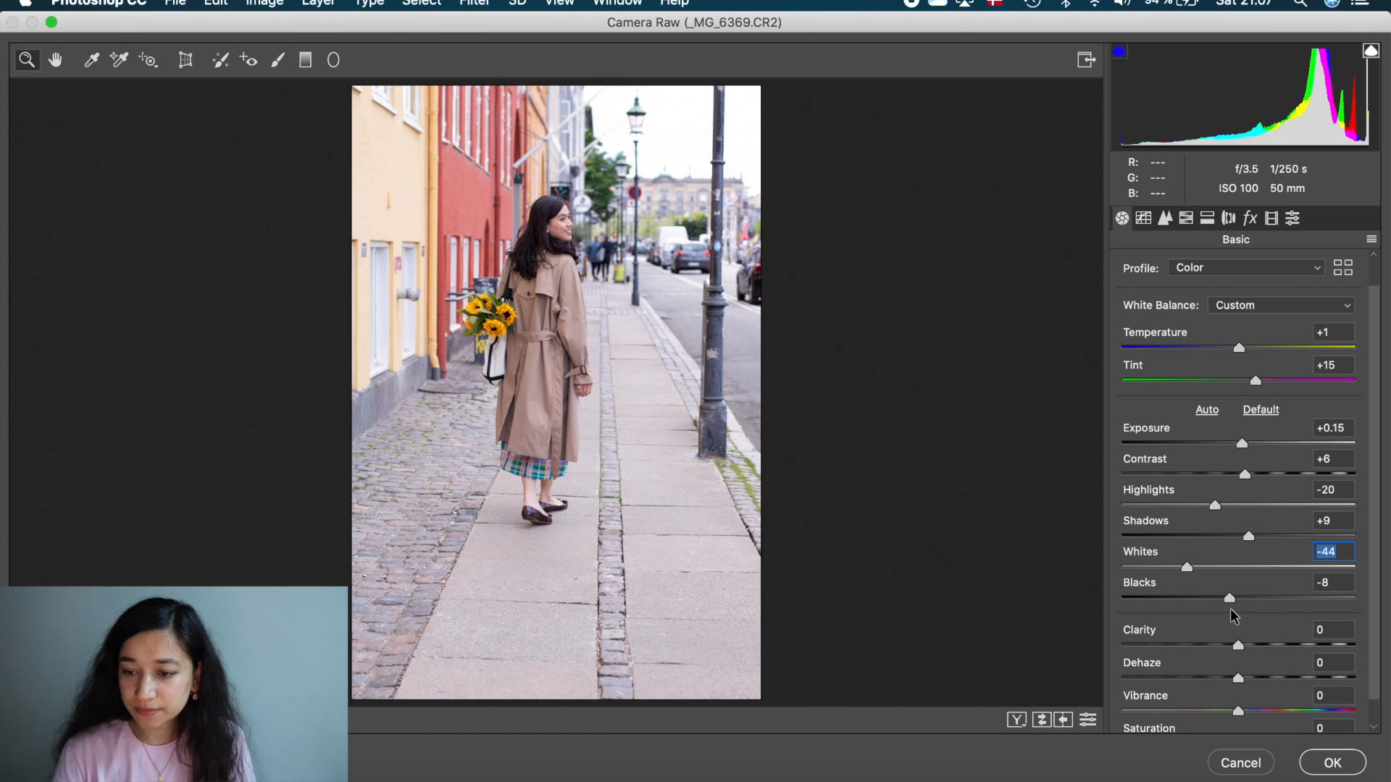
pyautogui.click(1231, 598)
# Set Clarity to +5 and Dehaze to +13.
pyautogui.scroll(-1, 1206, 596)
pyautogui.moveTo(1238, 617); pyautogui.dragTo(1245, 617)
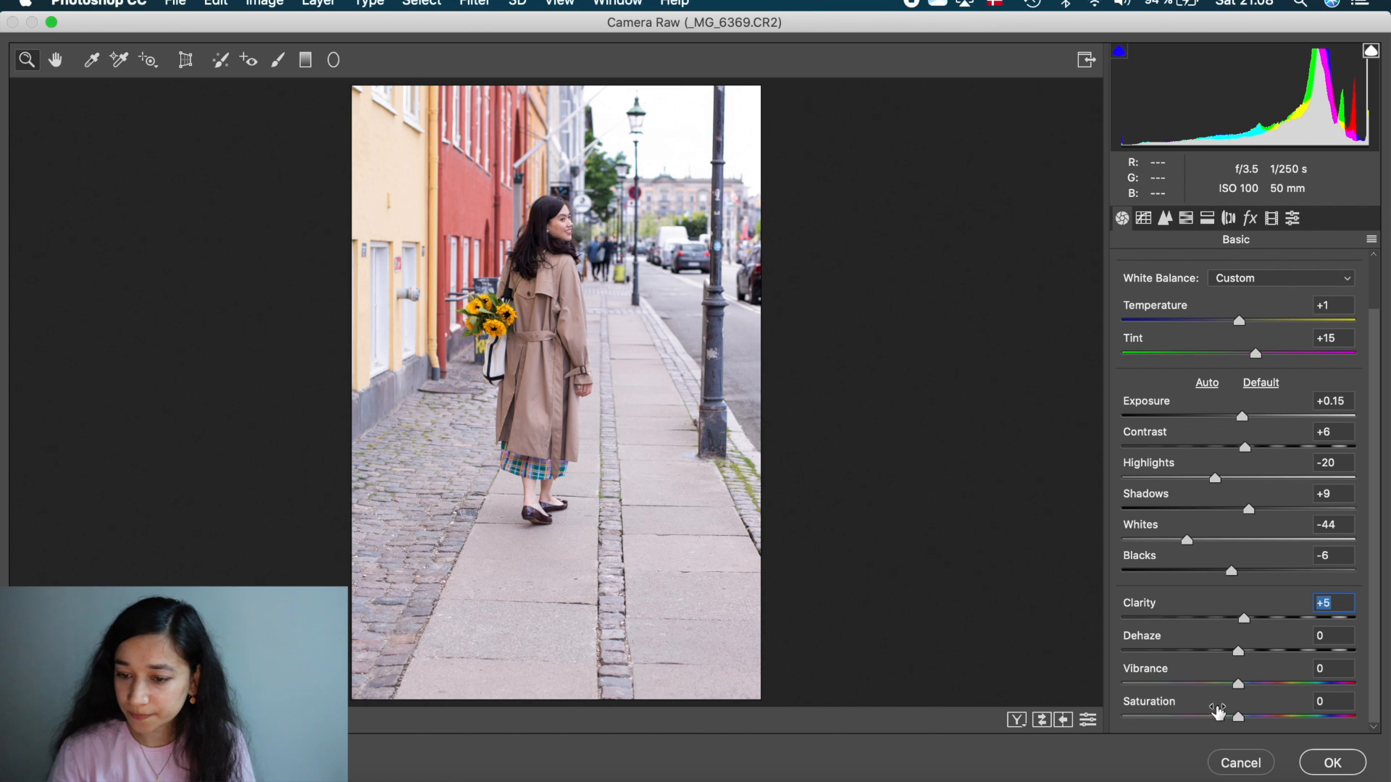
pyautogui.moveTo(1241, 650); pyautogui.dragTo(1298, 652)
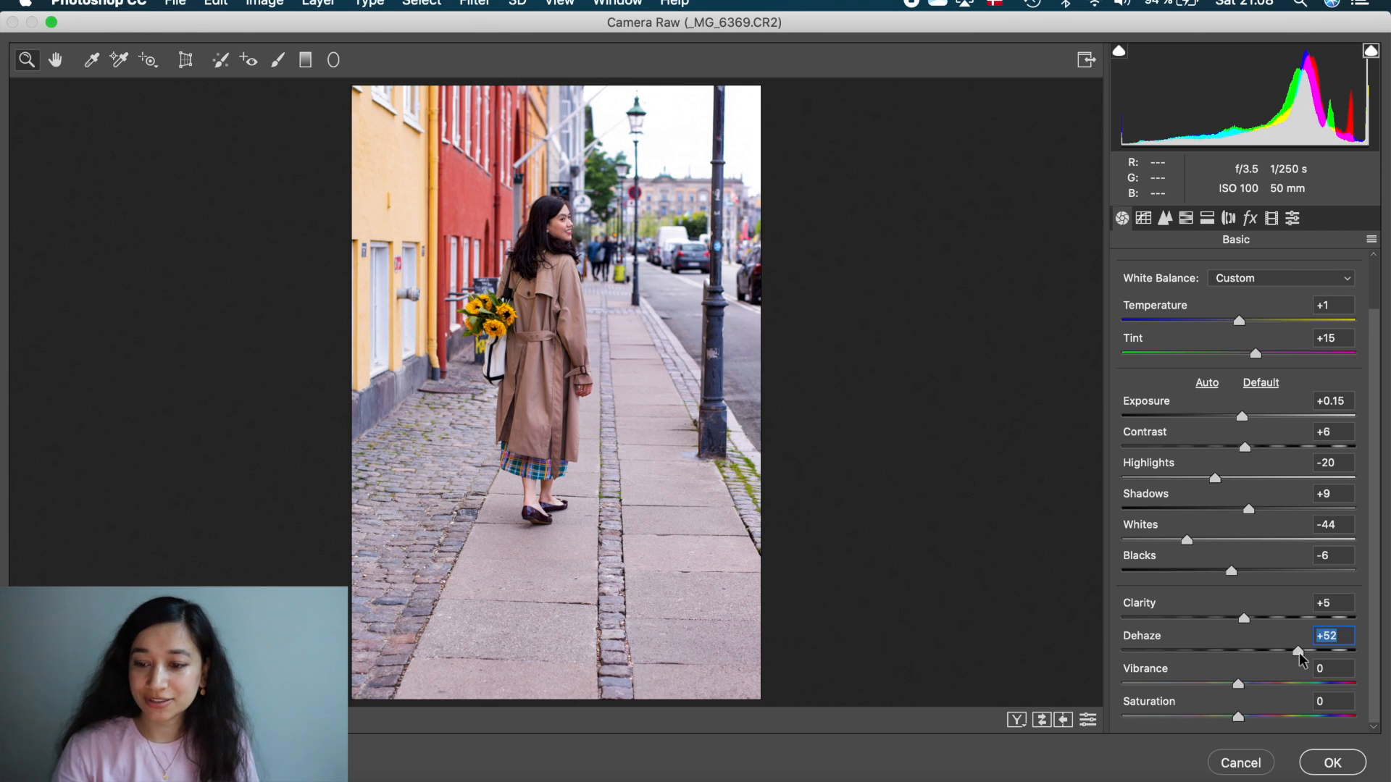
pyautogui.moveTo(1297, 652); pyautogui.dragTo(1236, 652)
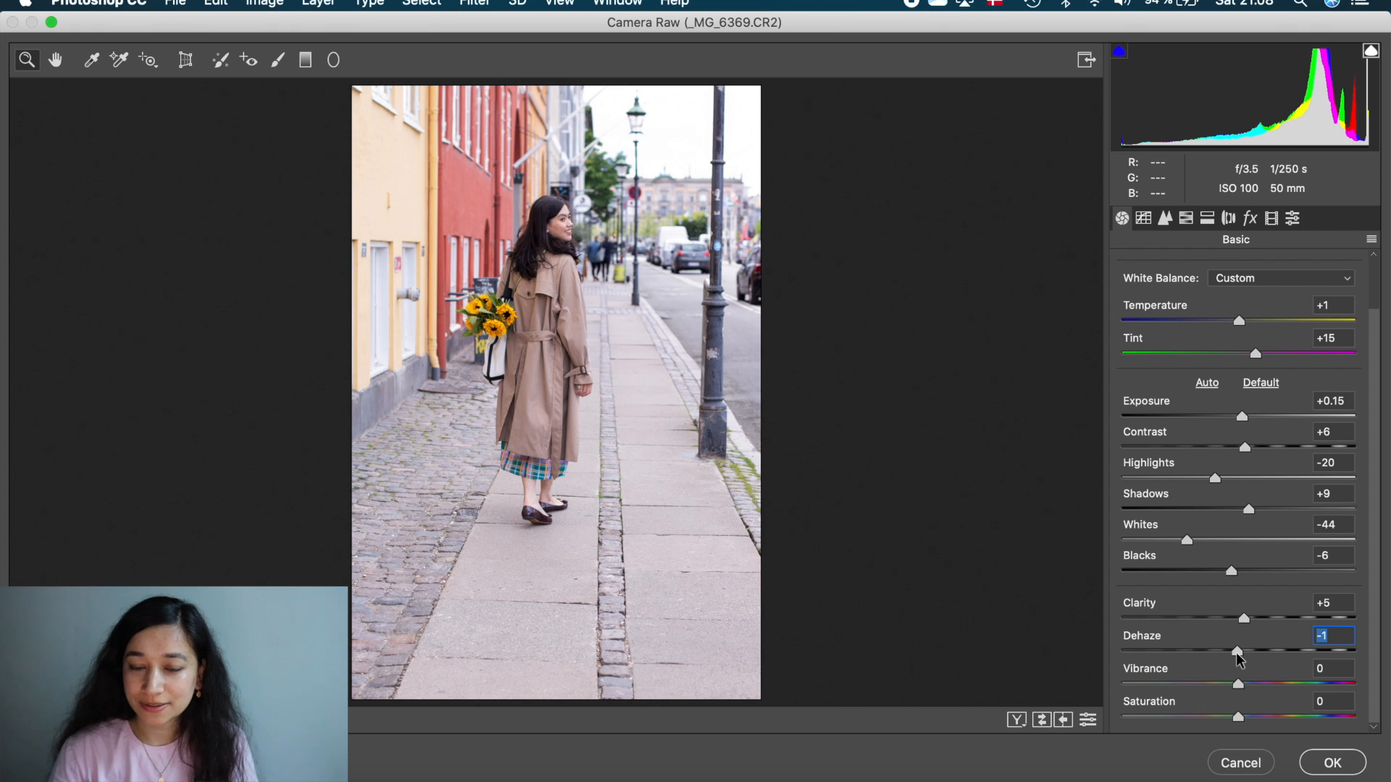
pyautogui.moveTo(1236, 652)
pyautogui.mouseDown()
pyautogui.moveTo(1287, 650)
pyautogui.moveTo(1252, 654)
pyautogui.mouseUp()
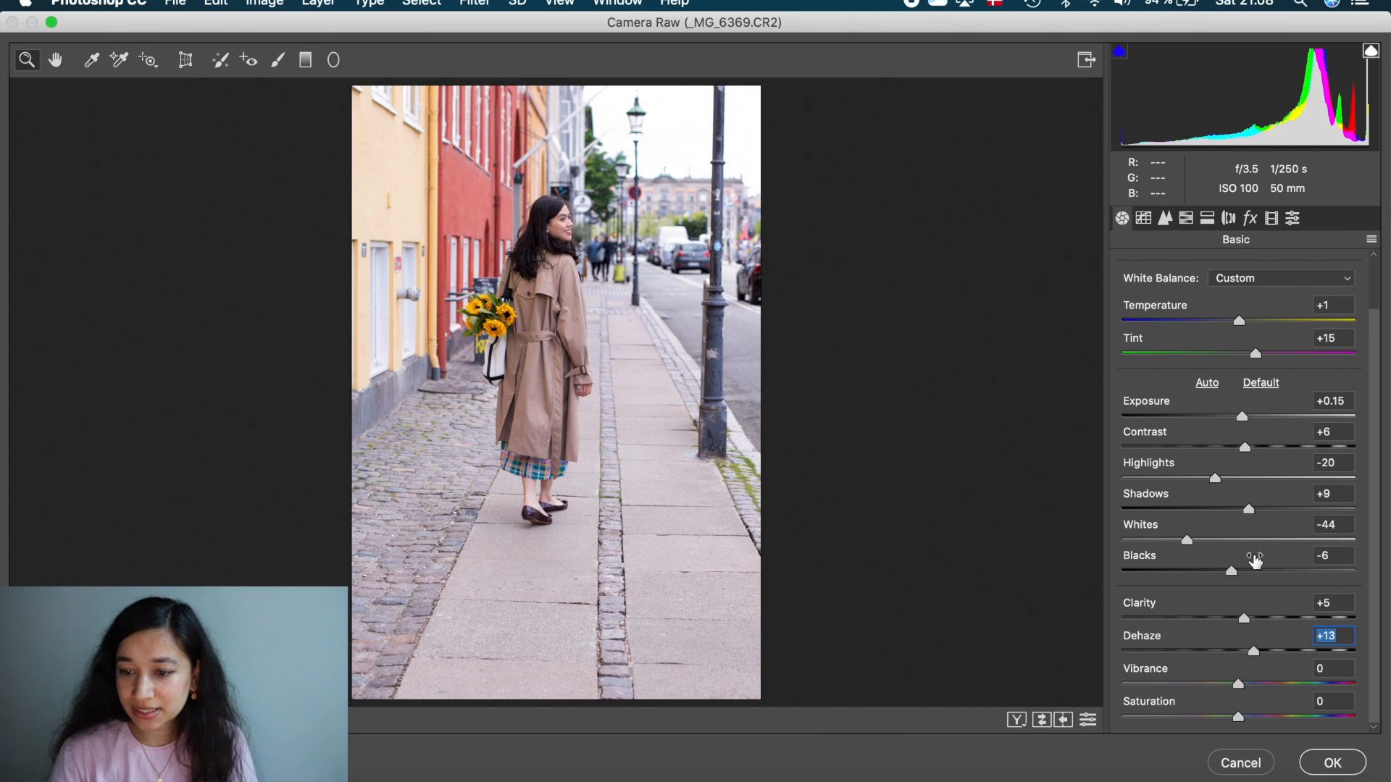
# Raise Shadows to +15, Blacks to +2 and Vibrance to +52.
pyautogui.moveTo(1248, 506); pyautogui.dragTo(1254, 507)
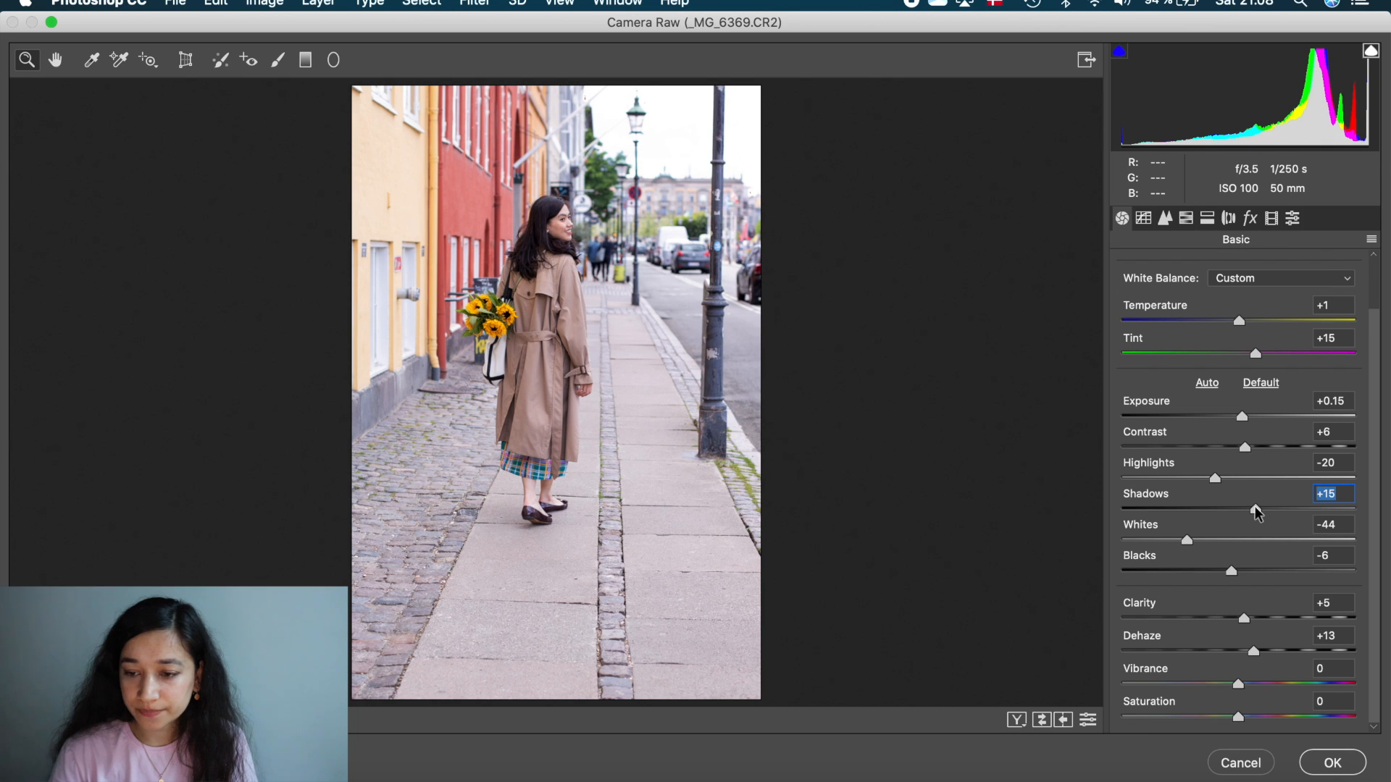
pyautogui.moveTo(1237, 570); pyautogui.dragTo(1238, 568)
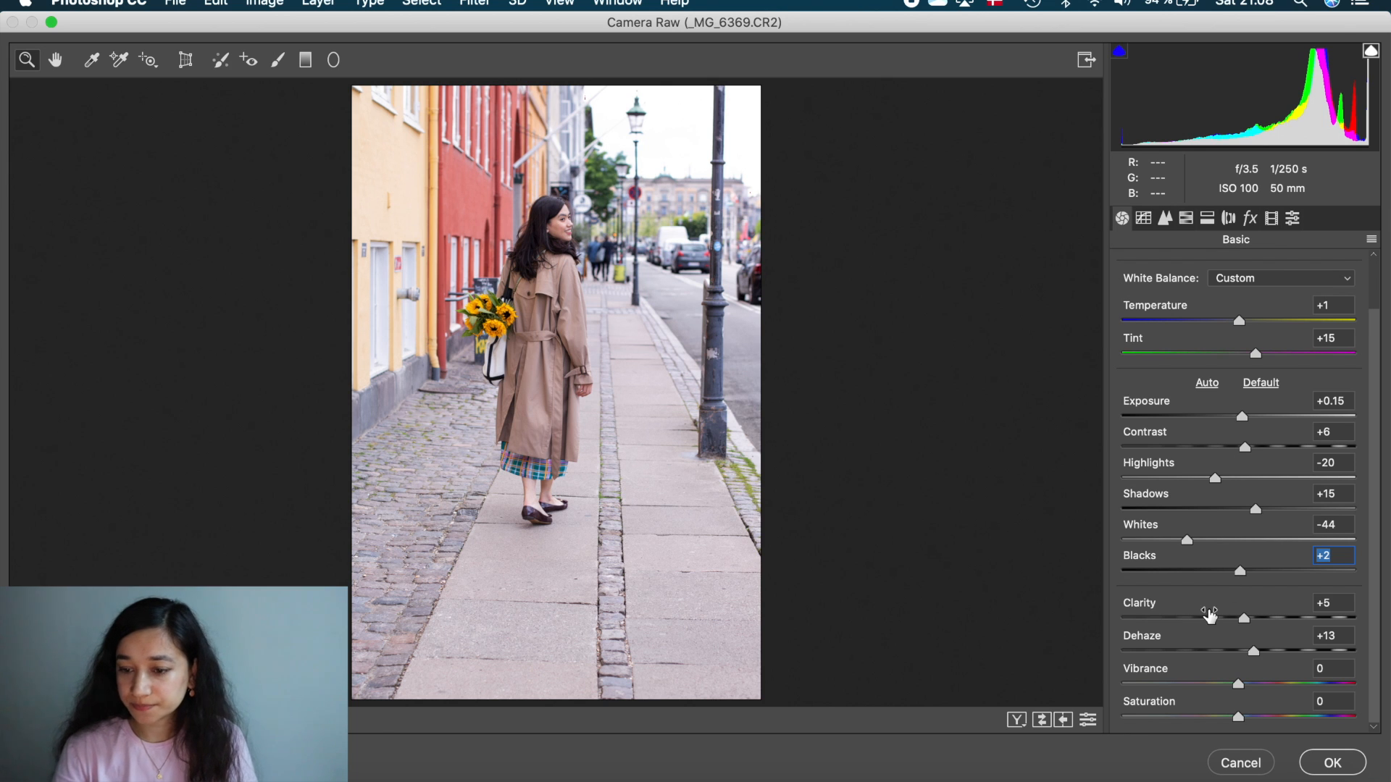
pyautogui.moveTo(1237, 685); pyautogui.dragTo(1271, 685)
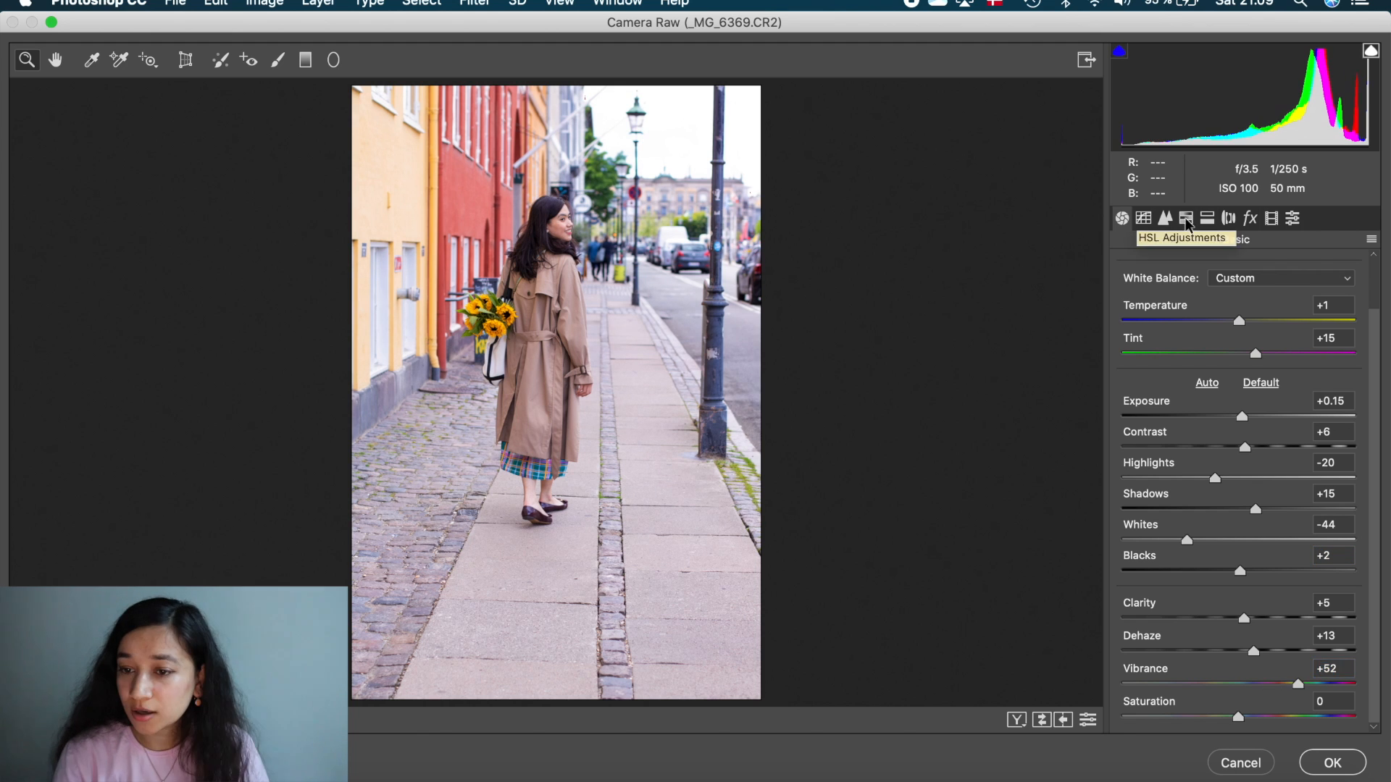
# Soften the RGB point tone curve: add a midpoint at 127/125, raise the black point to output 3 and lower the white point to output 245.
pyautogui.click(1141, 217)
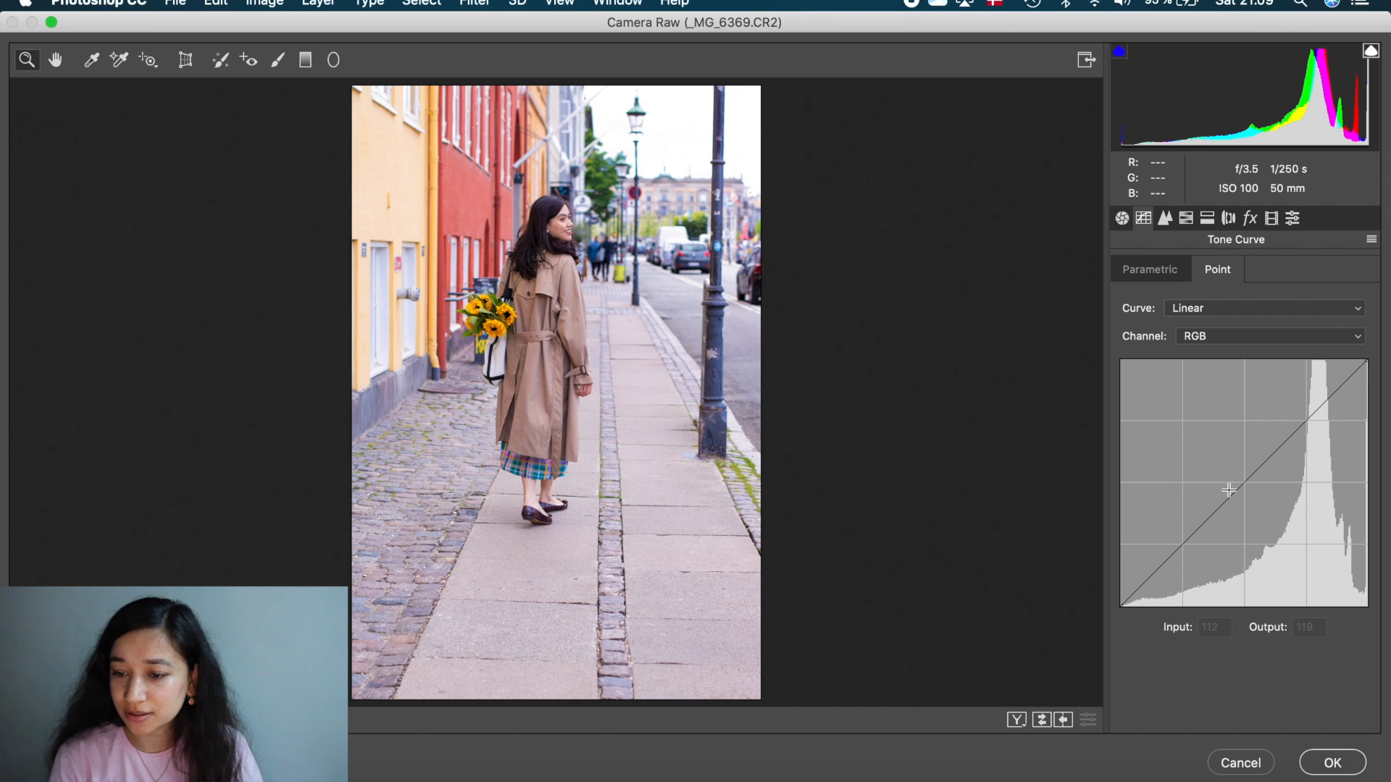
pyautogui.click(1243, 336)
pyautogui.click(1243, 336)
pyautogui.click(1244, 484)
pyautogui.moveTo(1244, 484); pyautogui.dragTo(1246, 481)
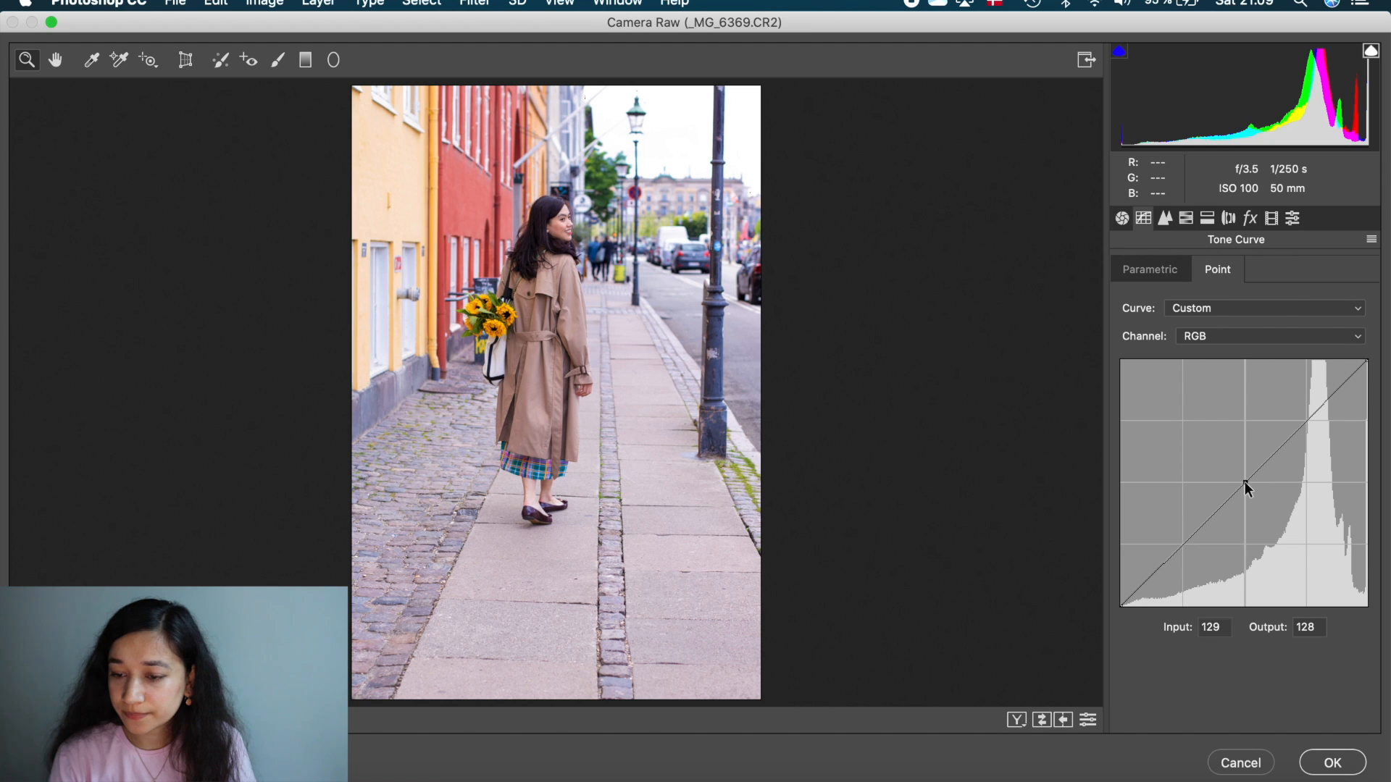
pyautogui.moveTo(1366, 361); pyautogui.dragTo(1368, 369)
pyautogui.moveTo(1121, 605)
pyautogui.mouseDown()
pyautogui.moveTo(1110, 582)
pyautogui.moveTo(1106, 602)
pyautogui.mouseUp()
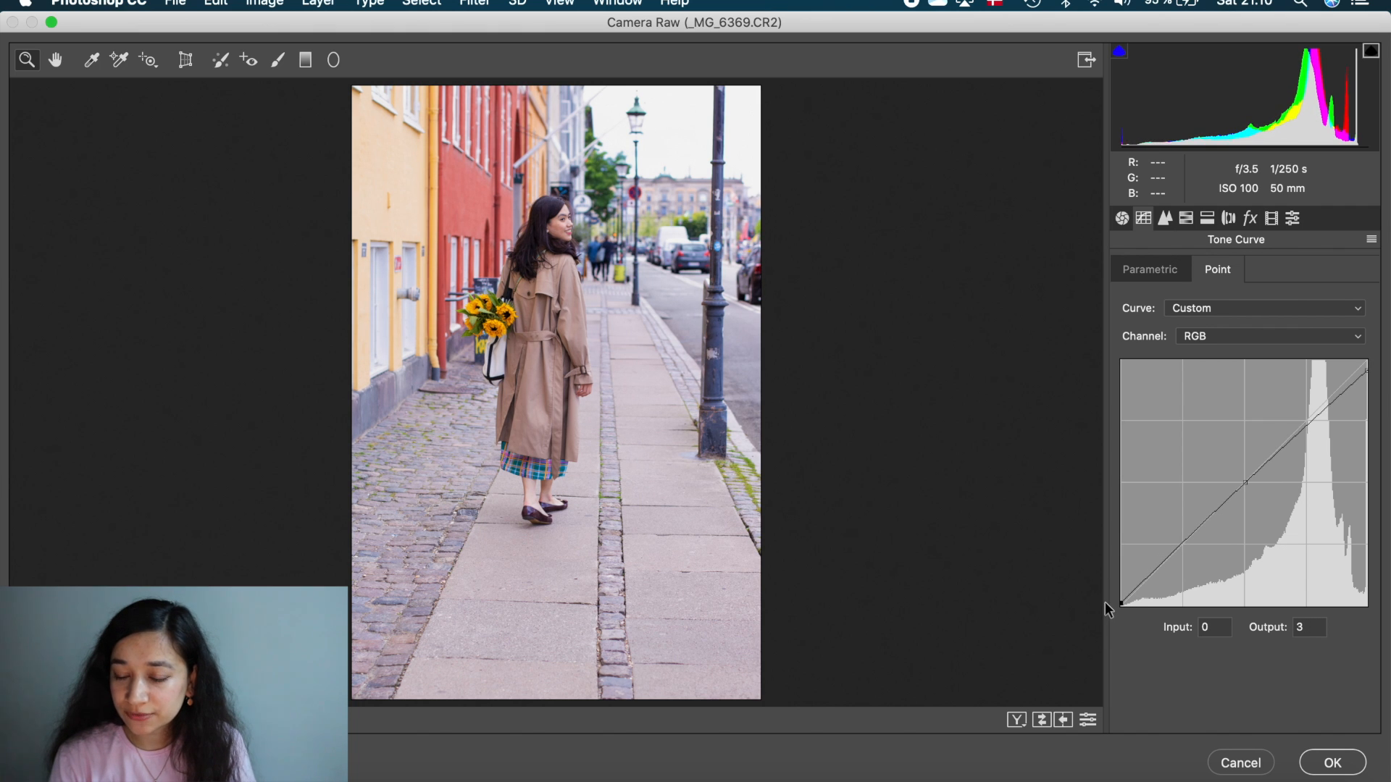
pyautogui.moveTo(1241, 485); pyautogui.dragTo(1243, 485)
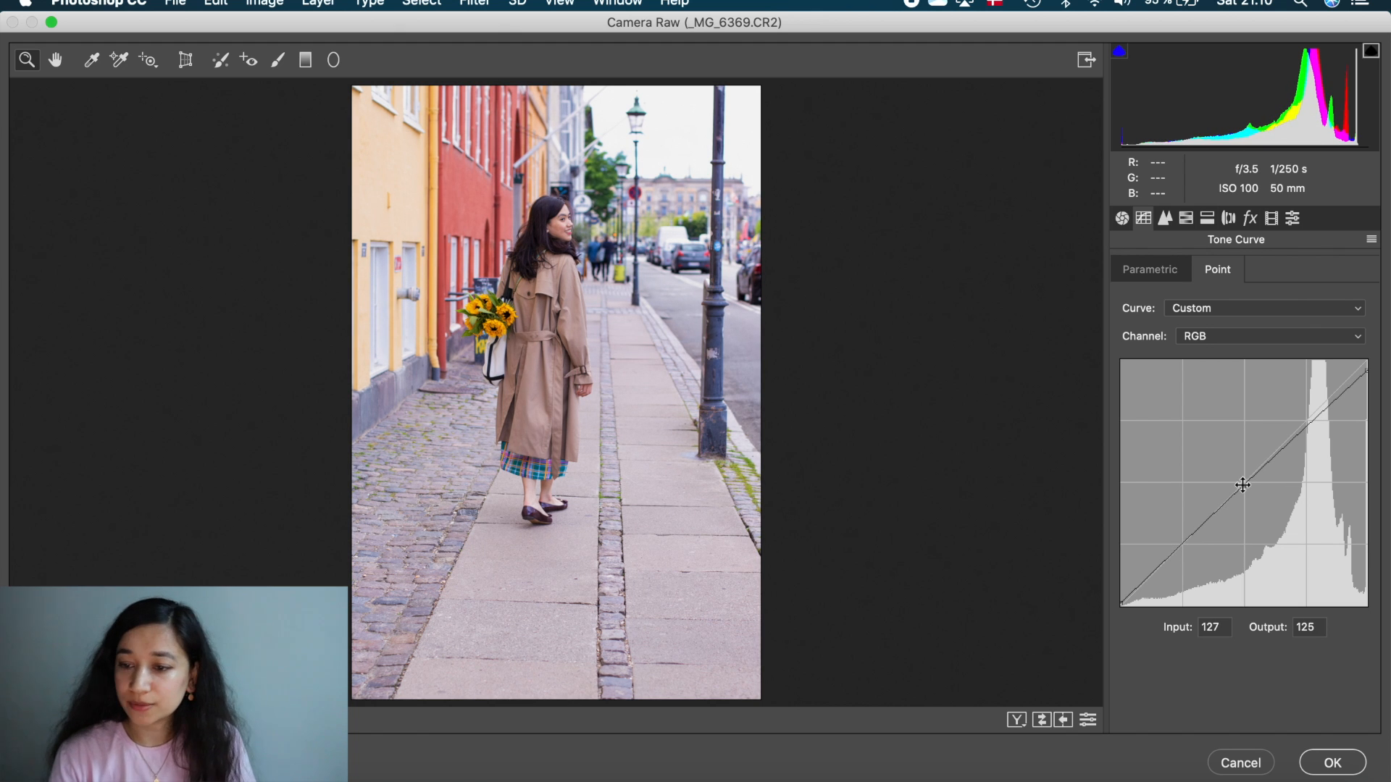
pyautogui.moveTo(1367, 366); pyautogui.dragTo(1366, 371)
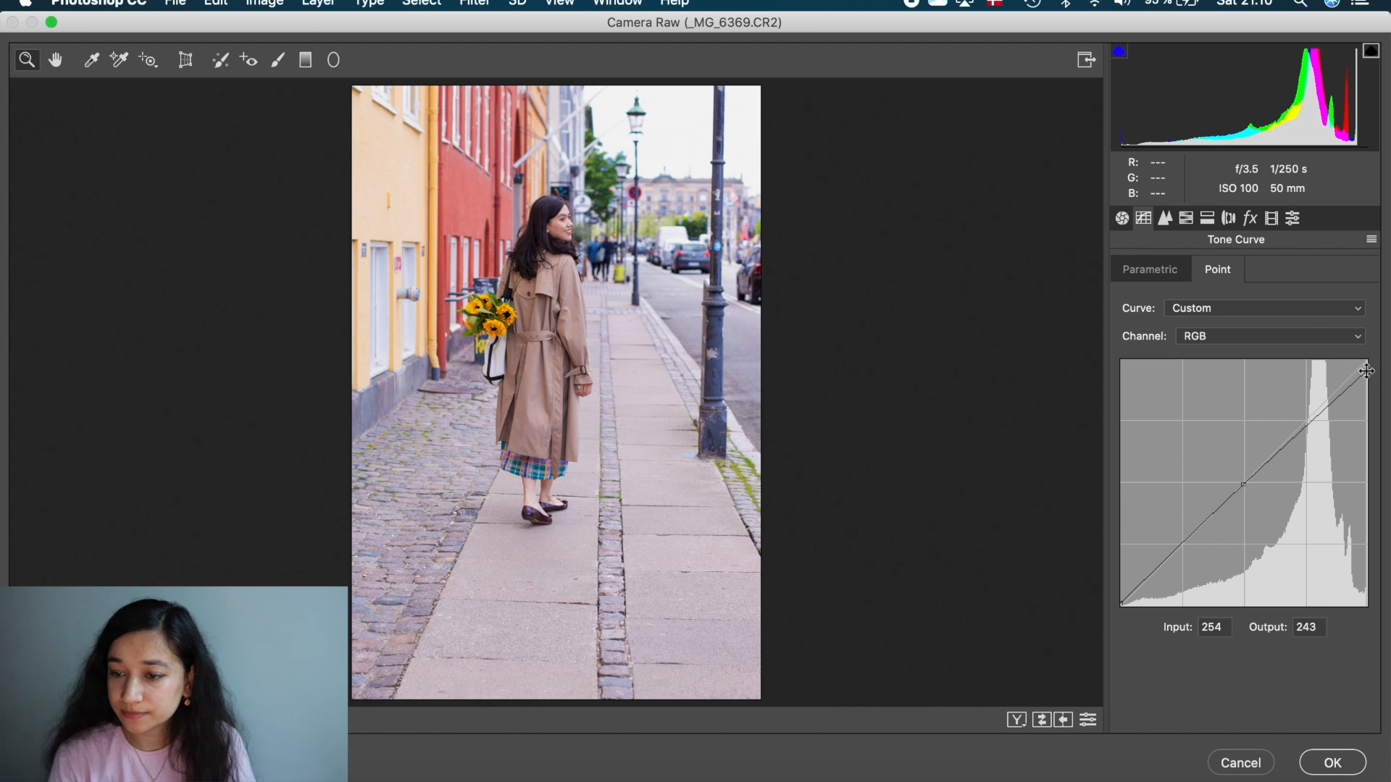
# Try shifting the hue of the Reds to -57 in the HSL adjustments.
pyautogui.click(1186, 218)
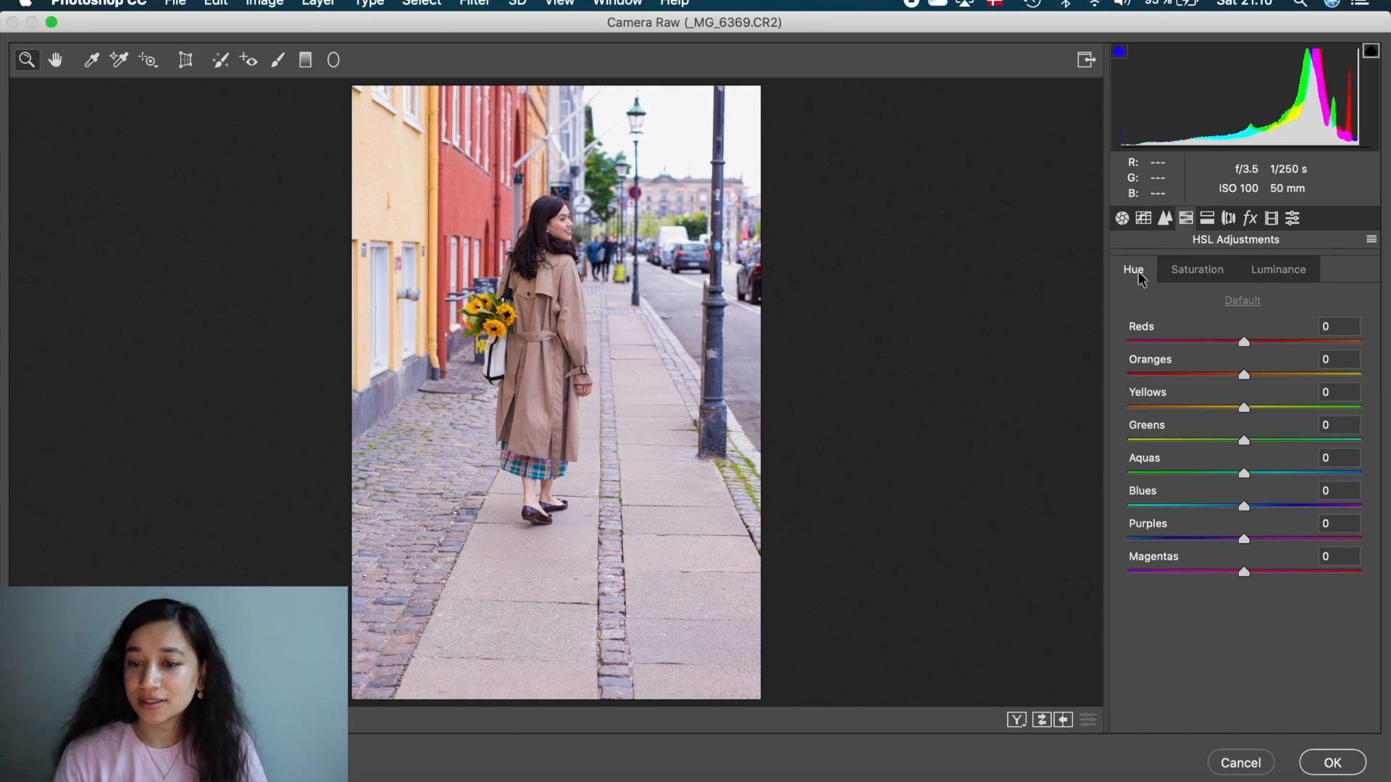
pyautogui.moveTo(1243, 341); pyautogui.dragTo(1177, 351)
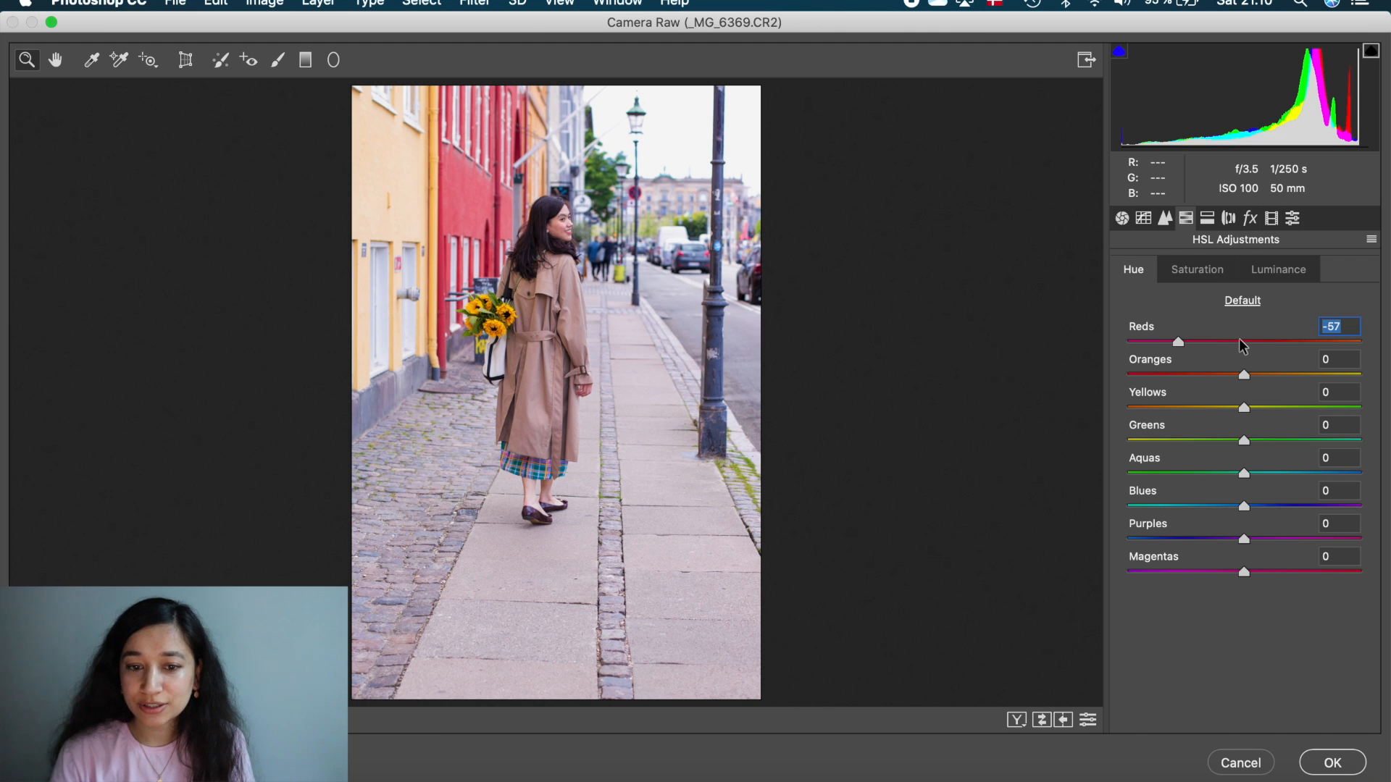
pyautogui.moveTo(1178, 343); pyautogui.dragTo(1264, 346)
# Set the HSL saturation to Reds +18, Yellows +22, Greens -10, Aquas -24 and Purples +14.
pyautogui.click(1196, 269)
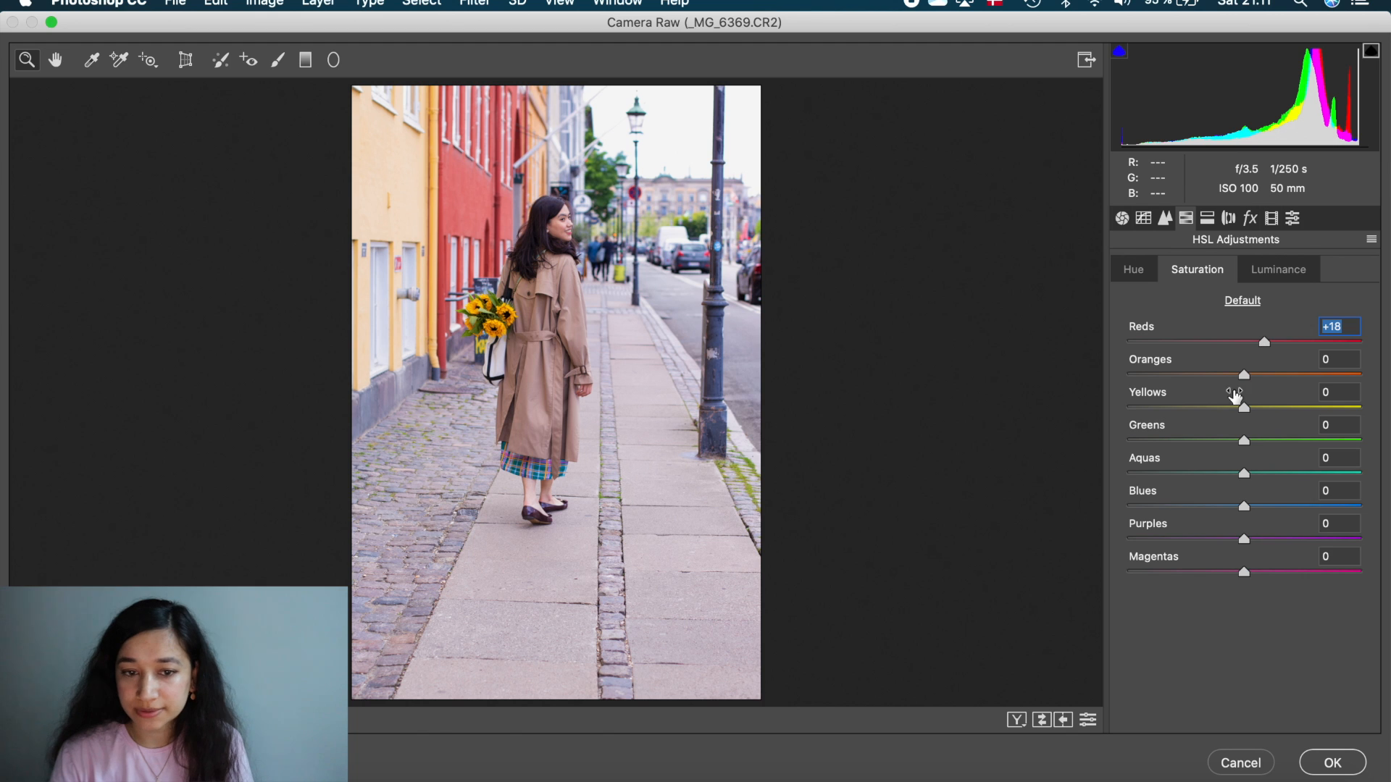
pyautogui.moveTo(1245, 406); pyautogui.dragTo(1216, 473)
pyautogui.moveTo(1243, 538); pyautogui.dragTo(1260, 539)
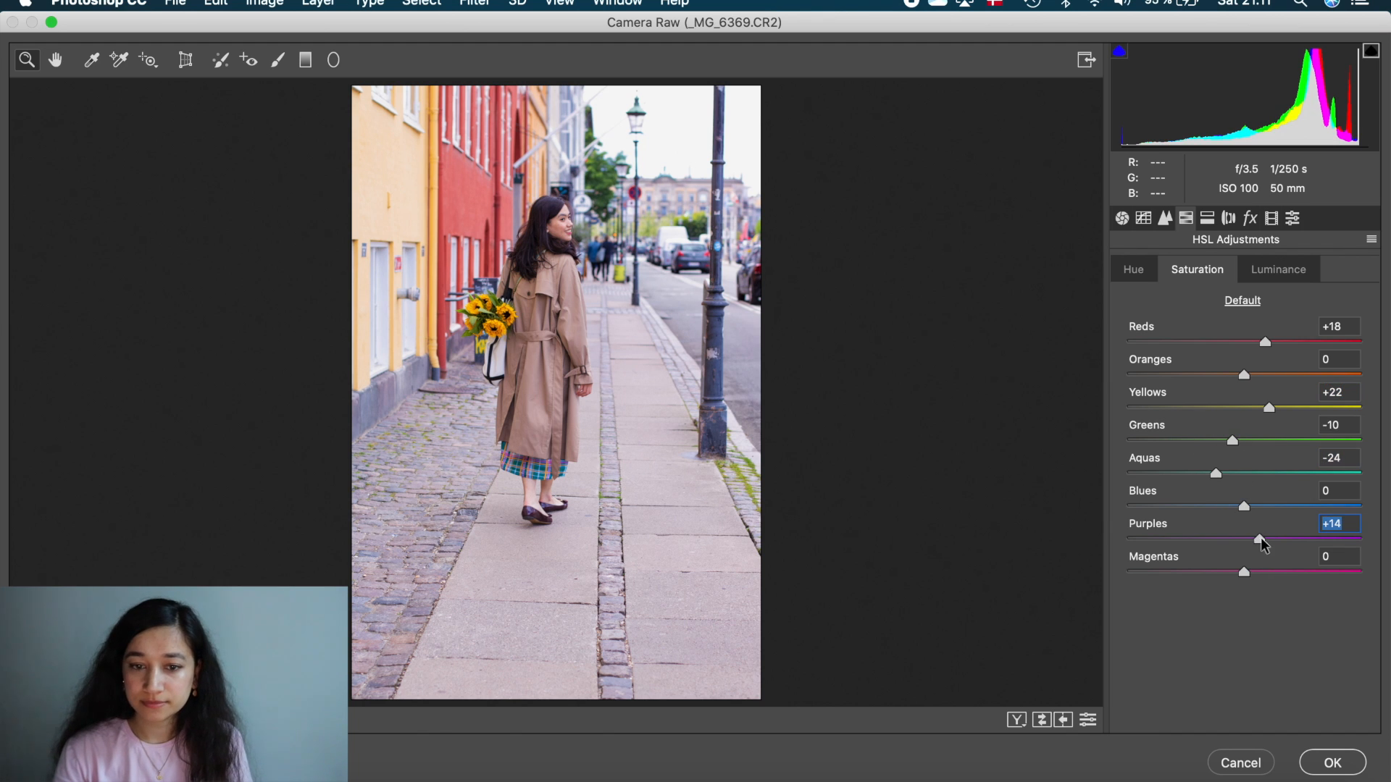
# Set the HSL luminance to Reds +4 and Greens +25, and apply the Camera Raw Filter to the photo.
pyautogui.click(1269, 272)
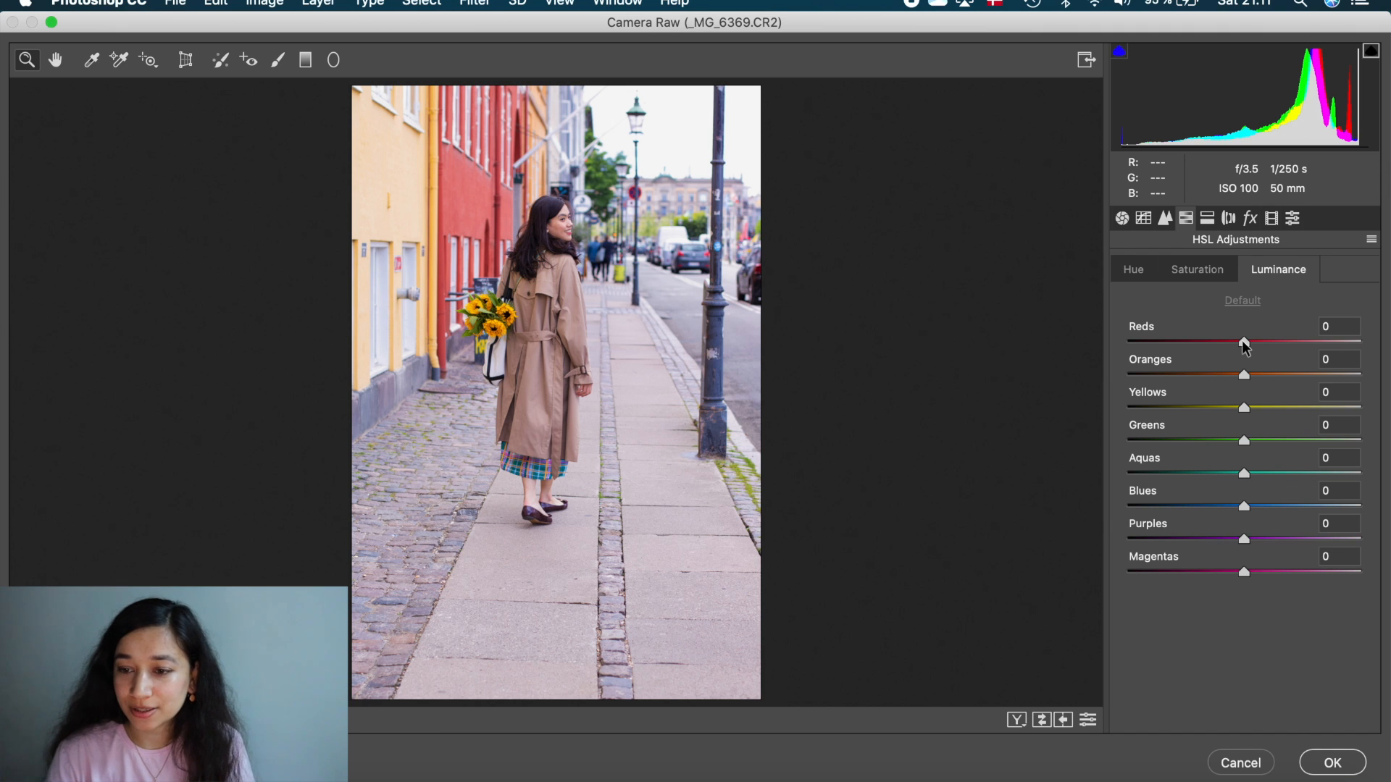
pyautogui.moveTo(1242, 341)
pyautogui.mouseDown()
pyautogui.moveTo(1295, 342)
pyautogui.moveTo(1175, 342)
pyautogui.moveTo(1264, 355)
pyautogui.moveTo(1245, 346)
pyautogui.mouseUp()
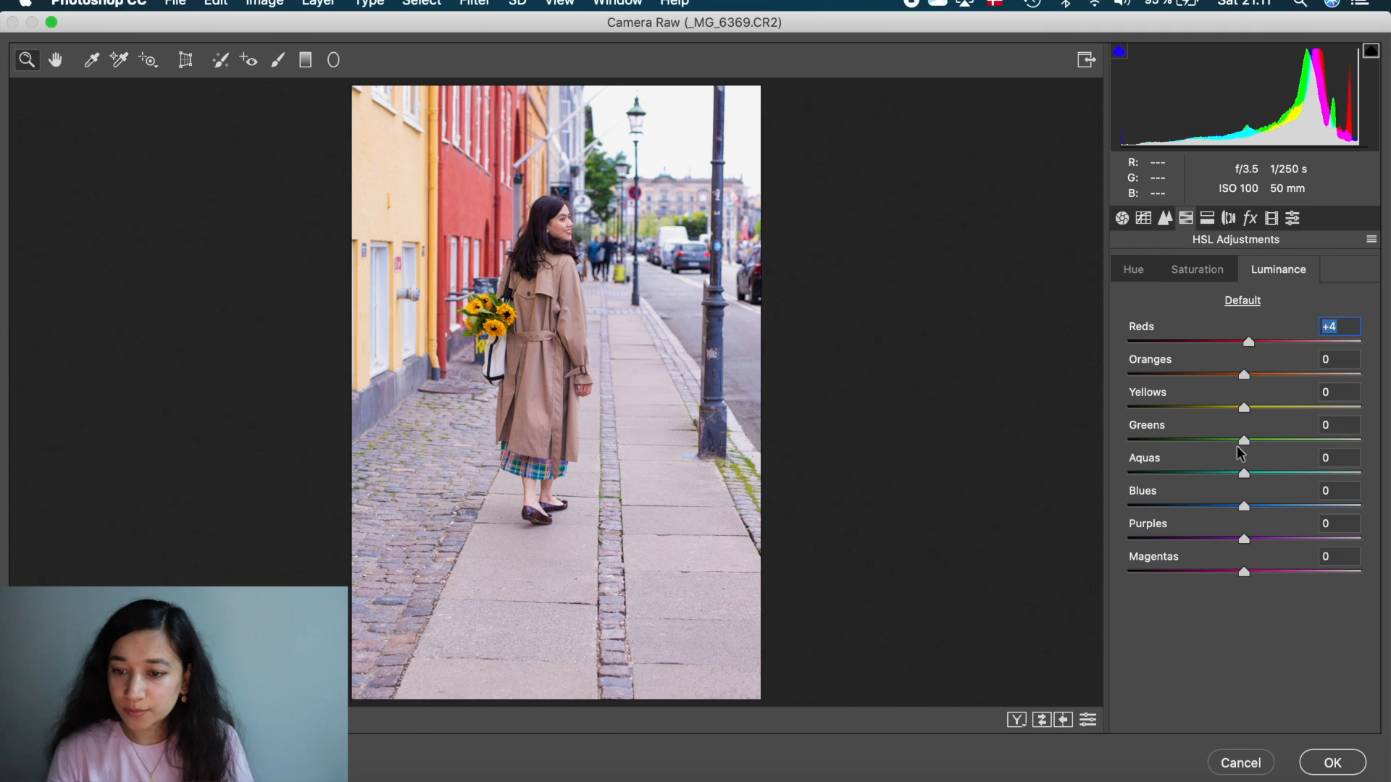
pyautogui.moveTo(1210, 441); pyautogui.dragTo(1270, 451)
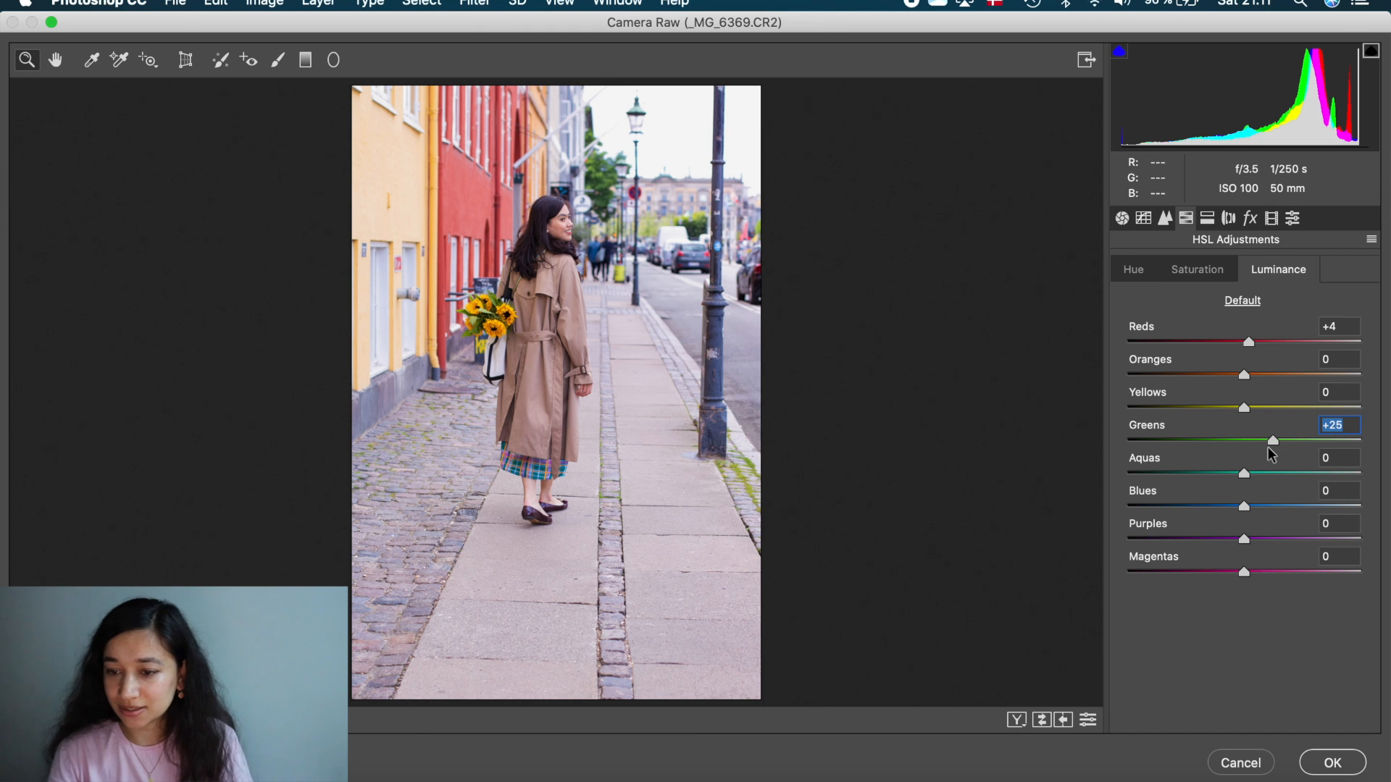
pyautogui.press('super+alt+2')
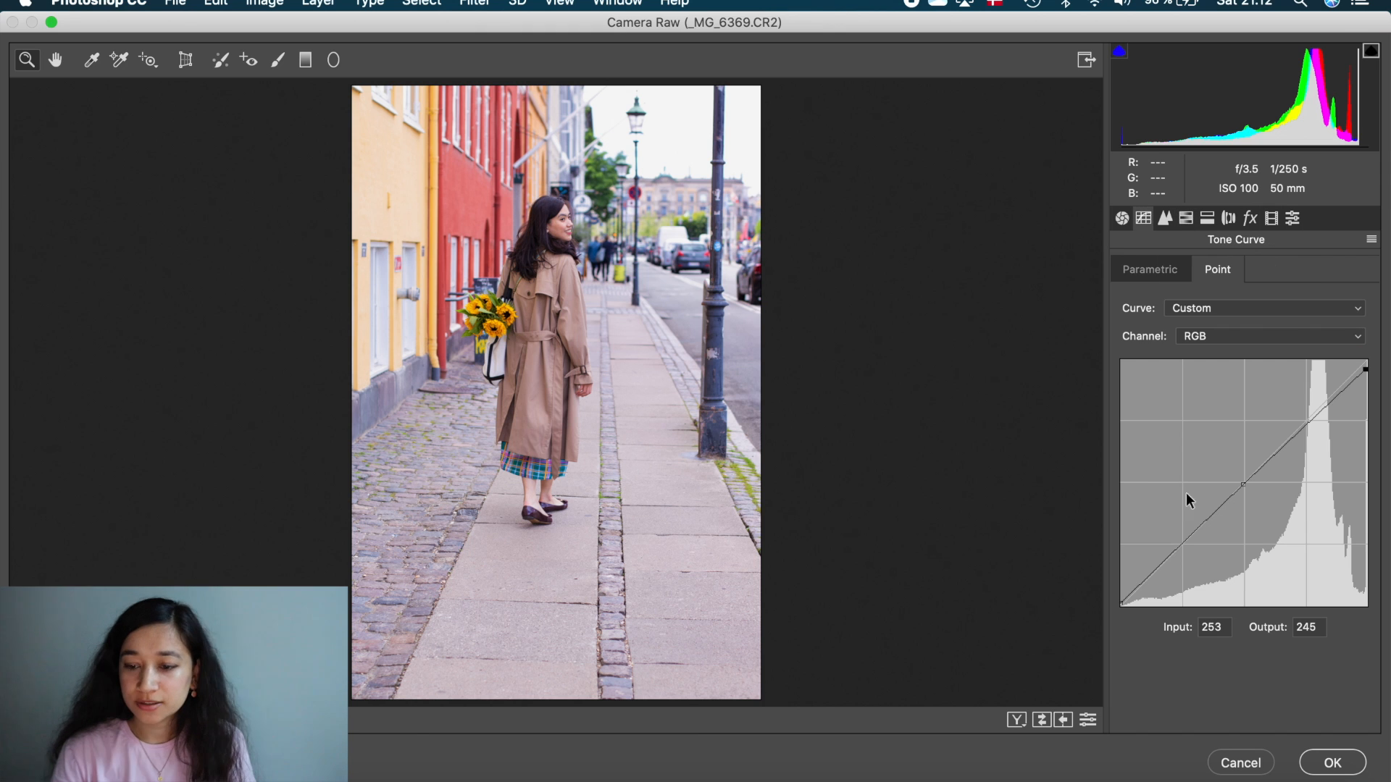
pyautogui.click(1338, 765)
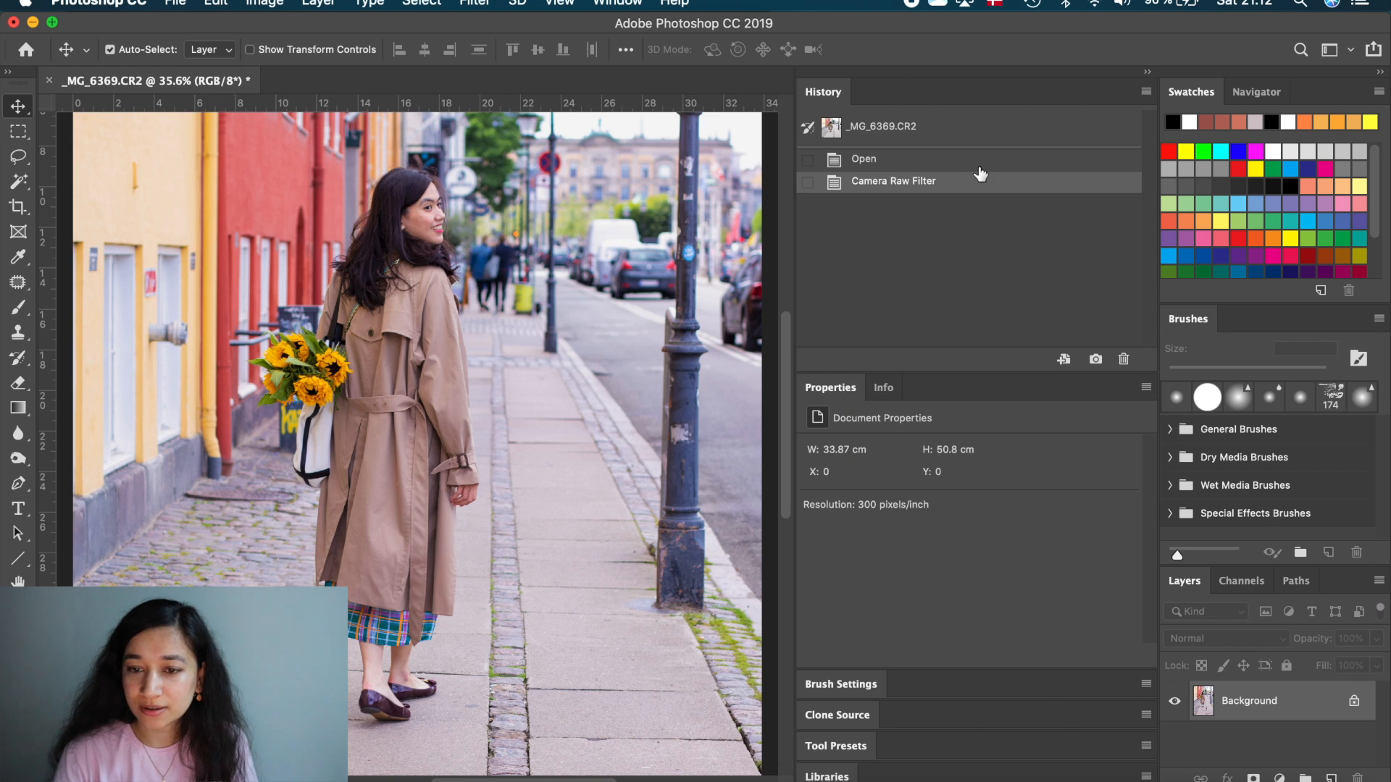
# Compare the photo before and after the Camera Raw Filter by switching between the original snapshot and the filtered history state.
pyautogui.click(937, 129)
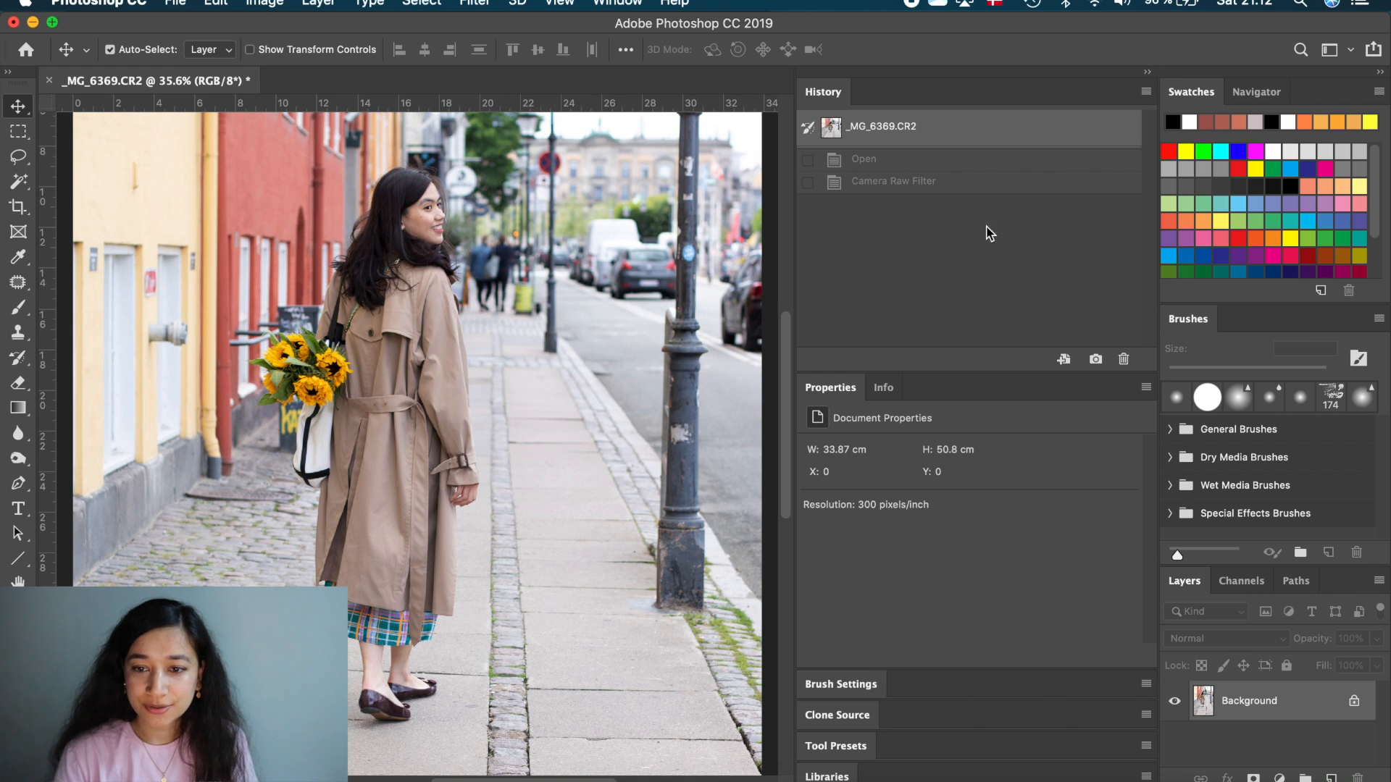
pyautogui.click(953, 188)
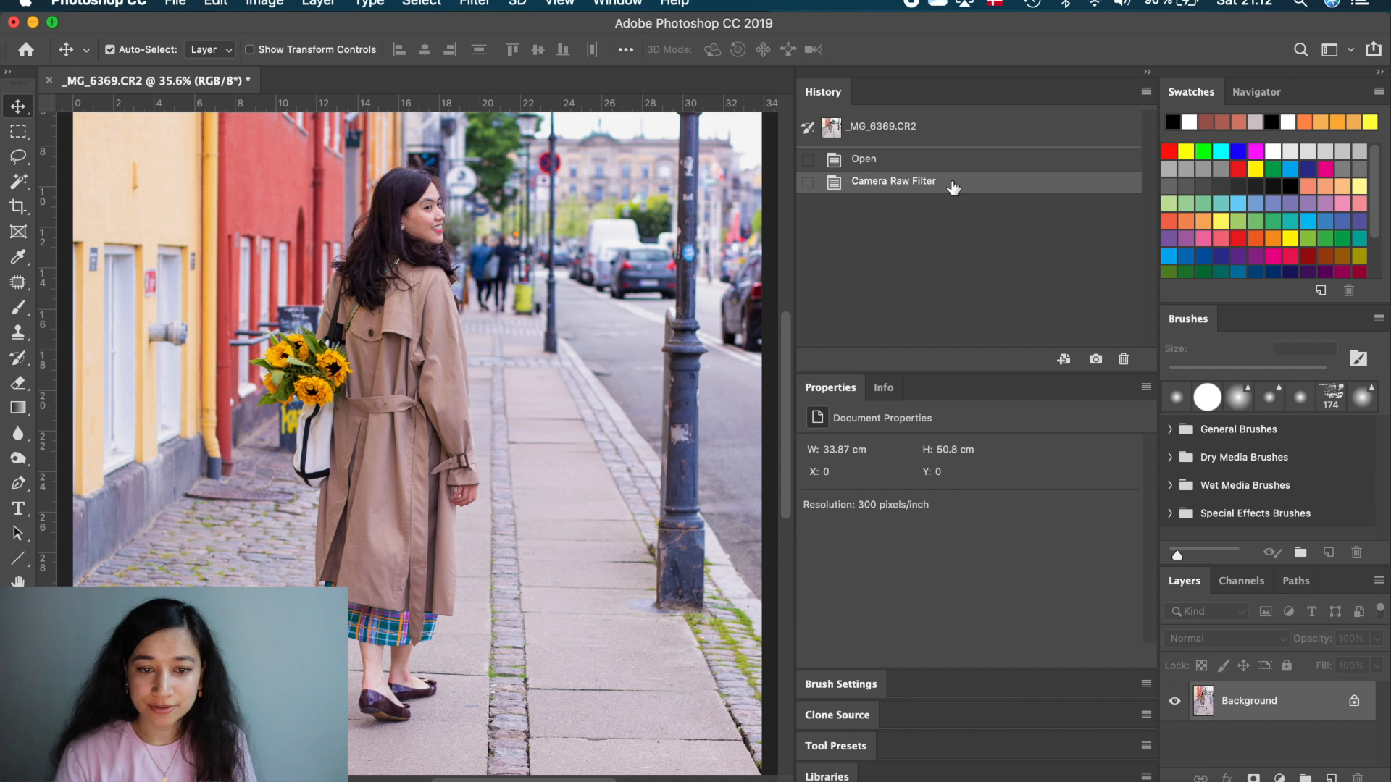
pyautogui.click(940, 130)
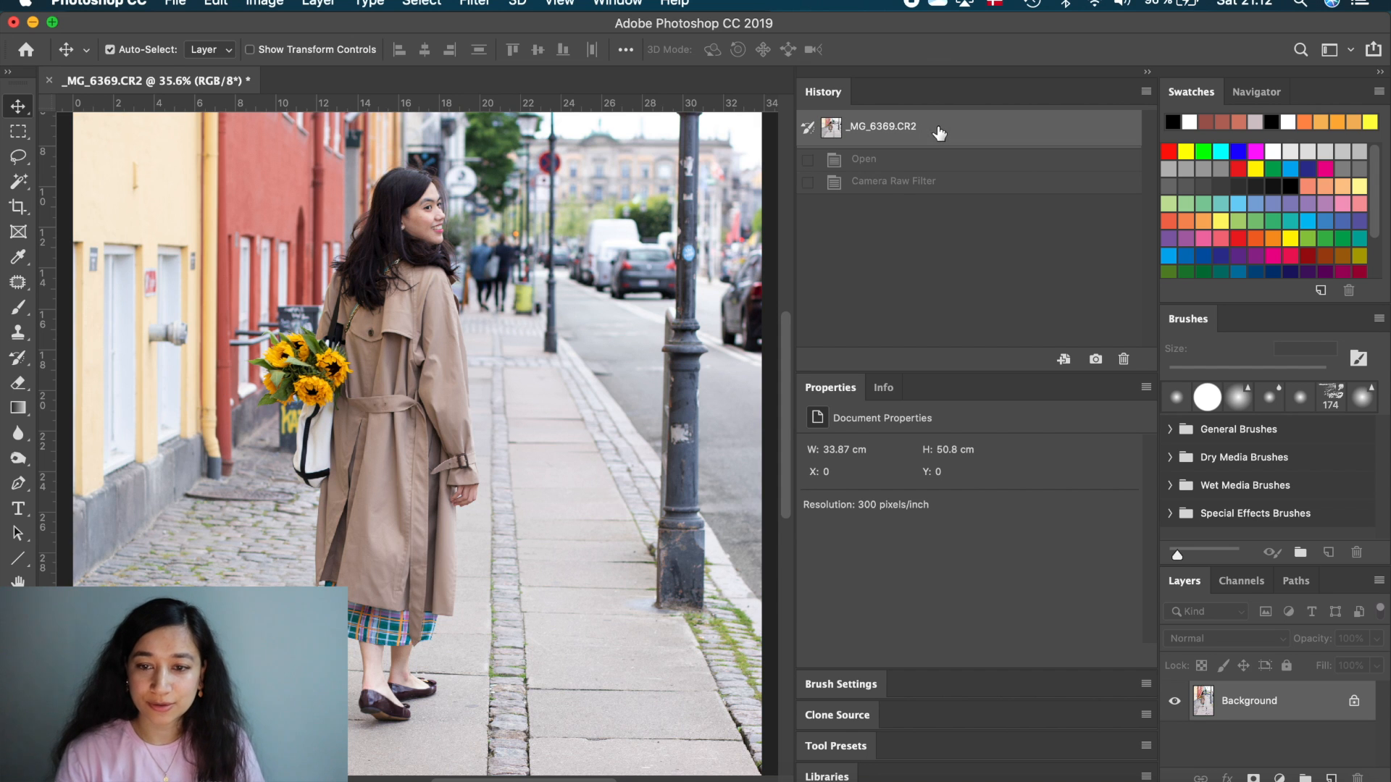
pyautogui.click(915, 189)
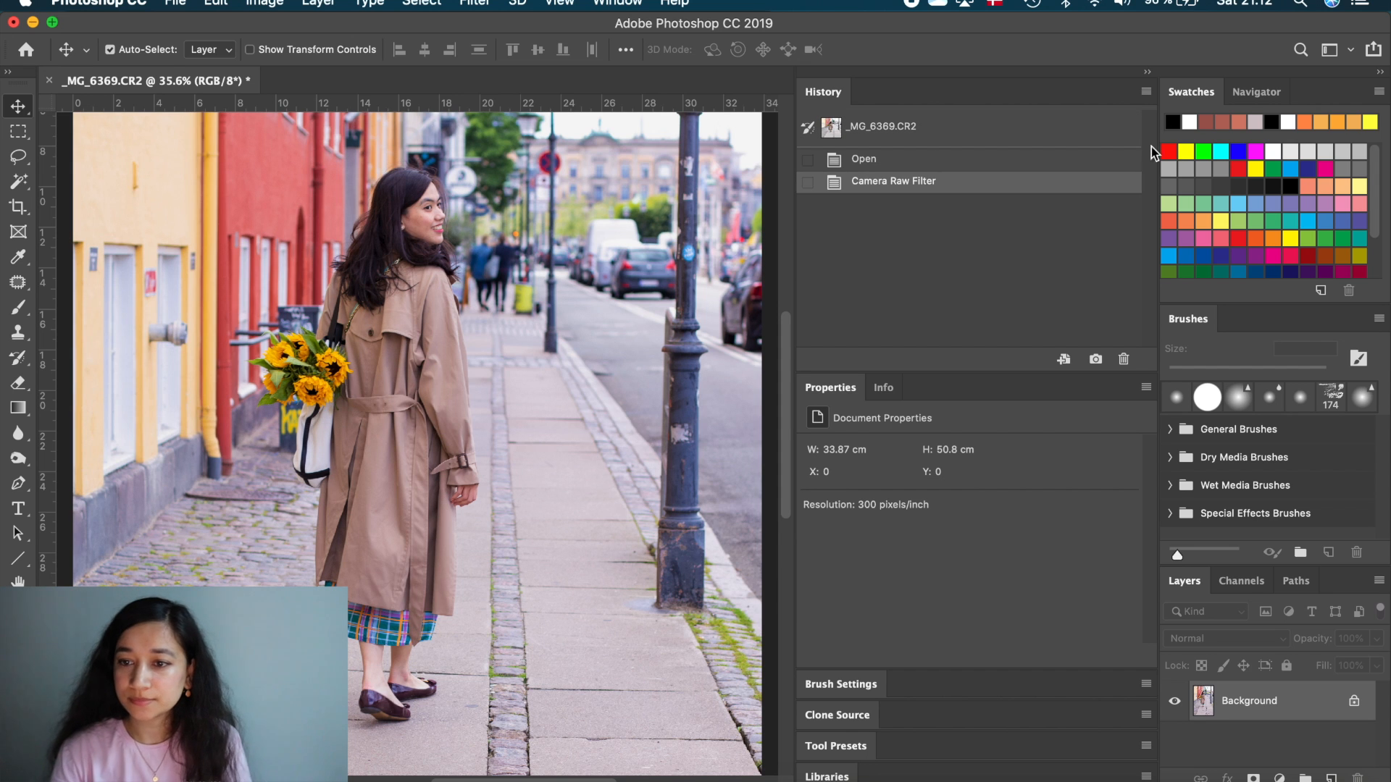
pyautogui.click(1149, 72)
pyautogui.click(1143, 76)
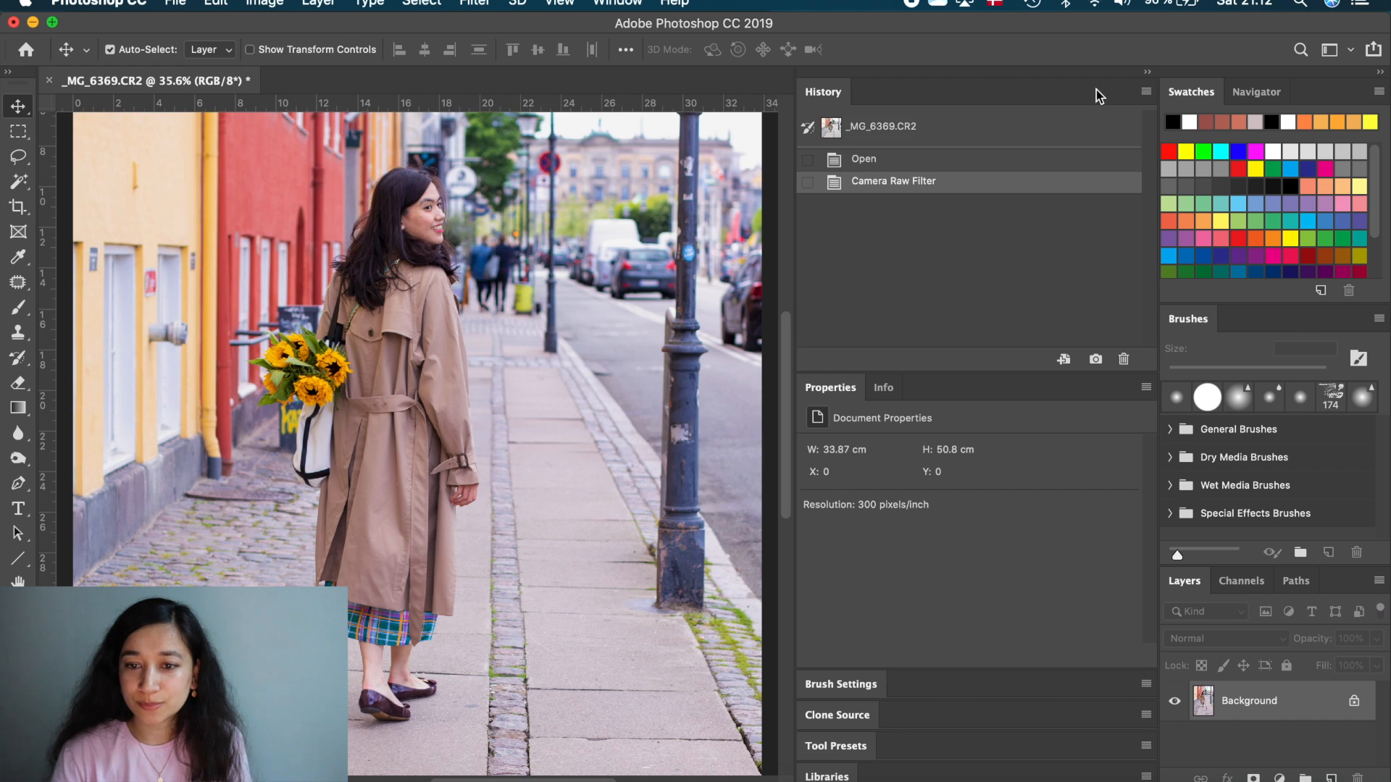
pyautogui.click(1008, 127)
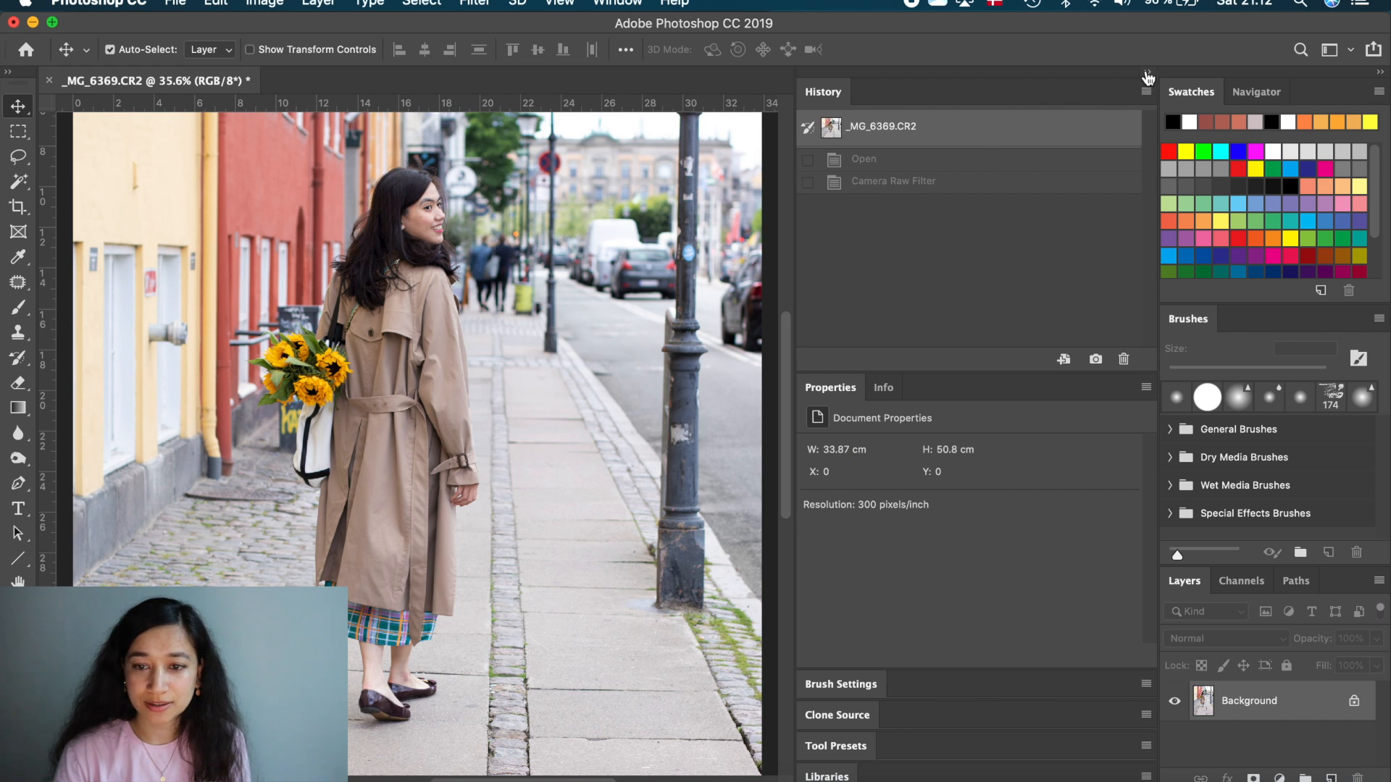
pyautogui.click(1026, 185)
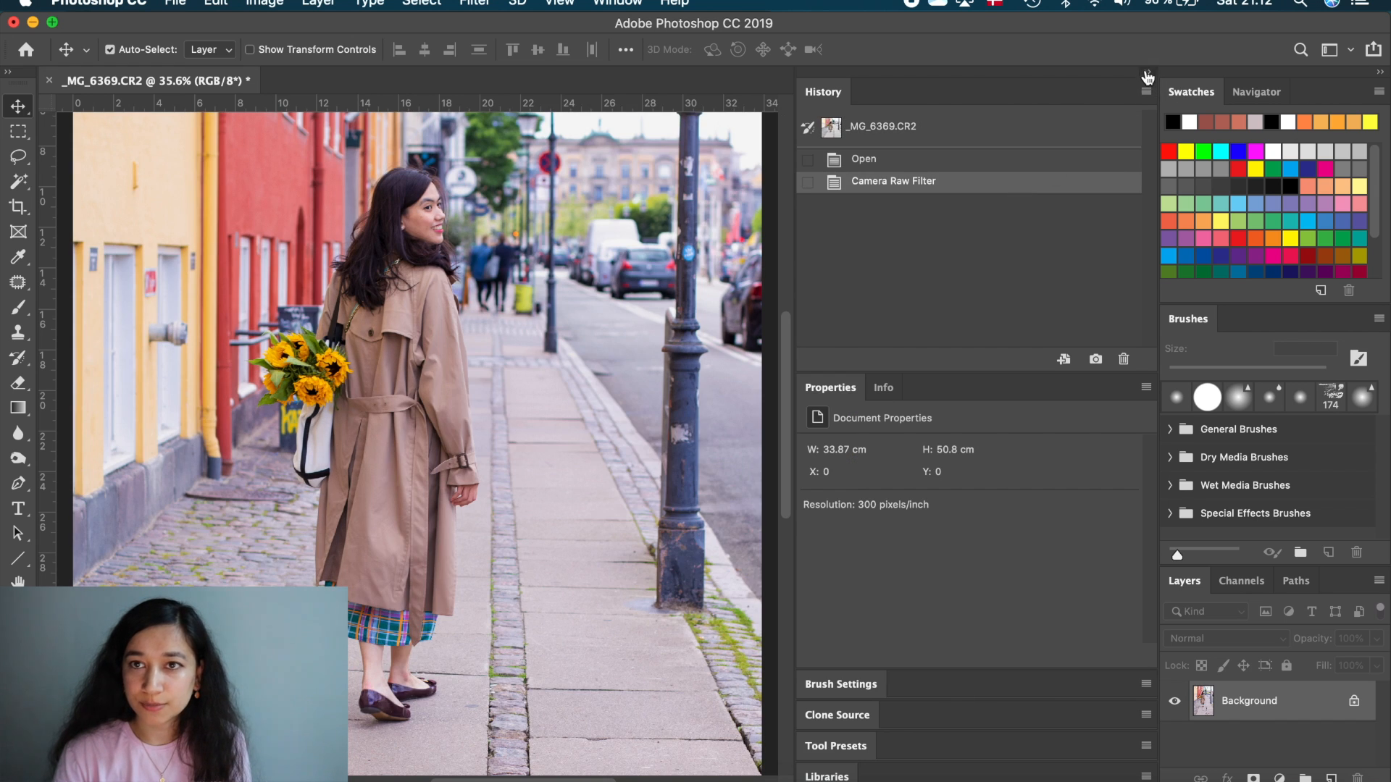
# Collapse the expanded column with the history and properties, and change the workspace to Photography after trying Essentials.
pyautogui.click(1148, 73)
pyautogui.click(1349, 48)
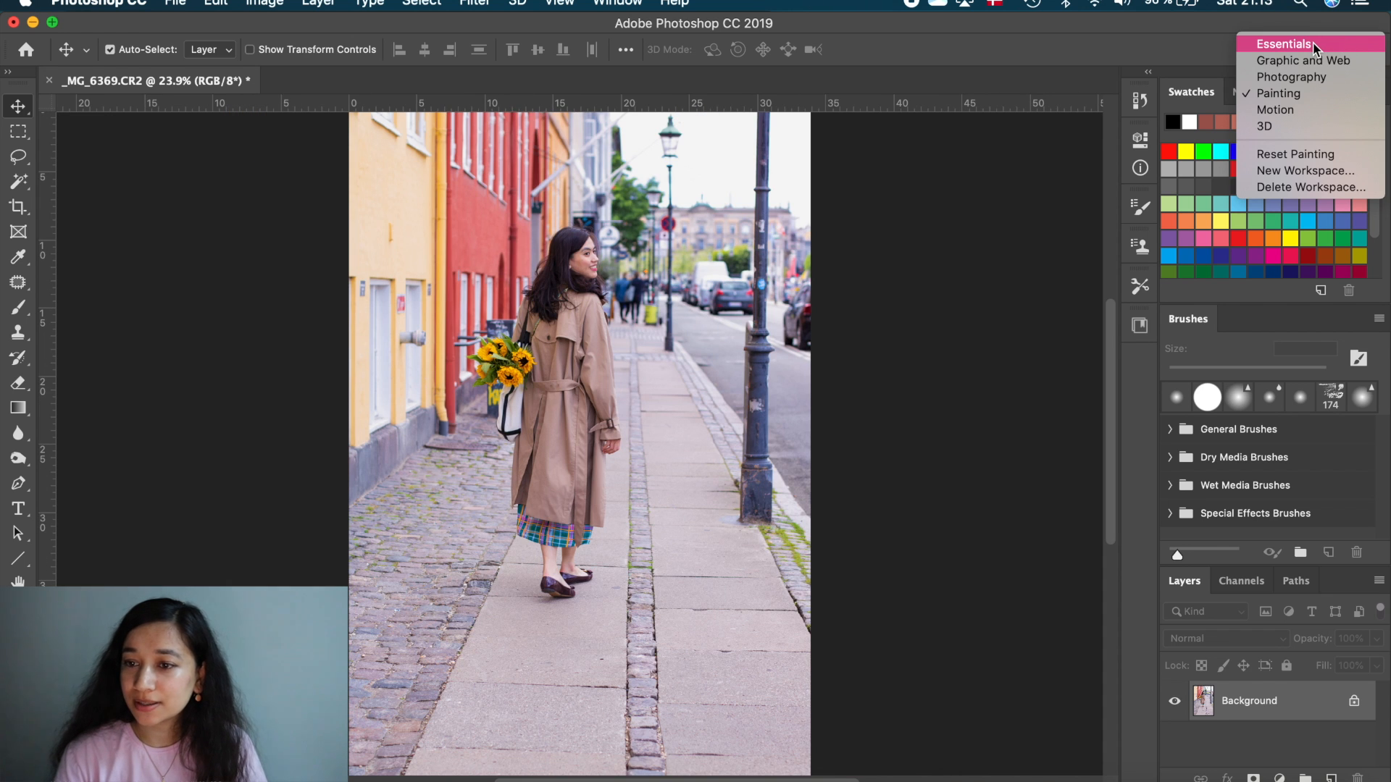
pyautogui.click(1315, 45)
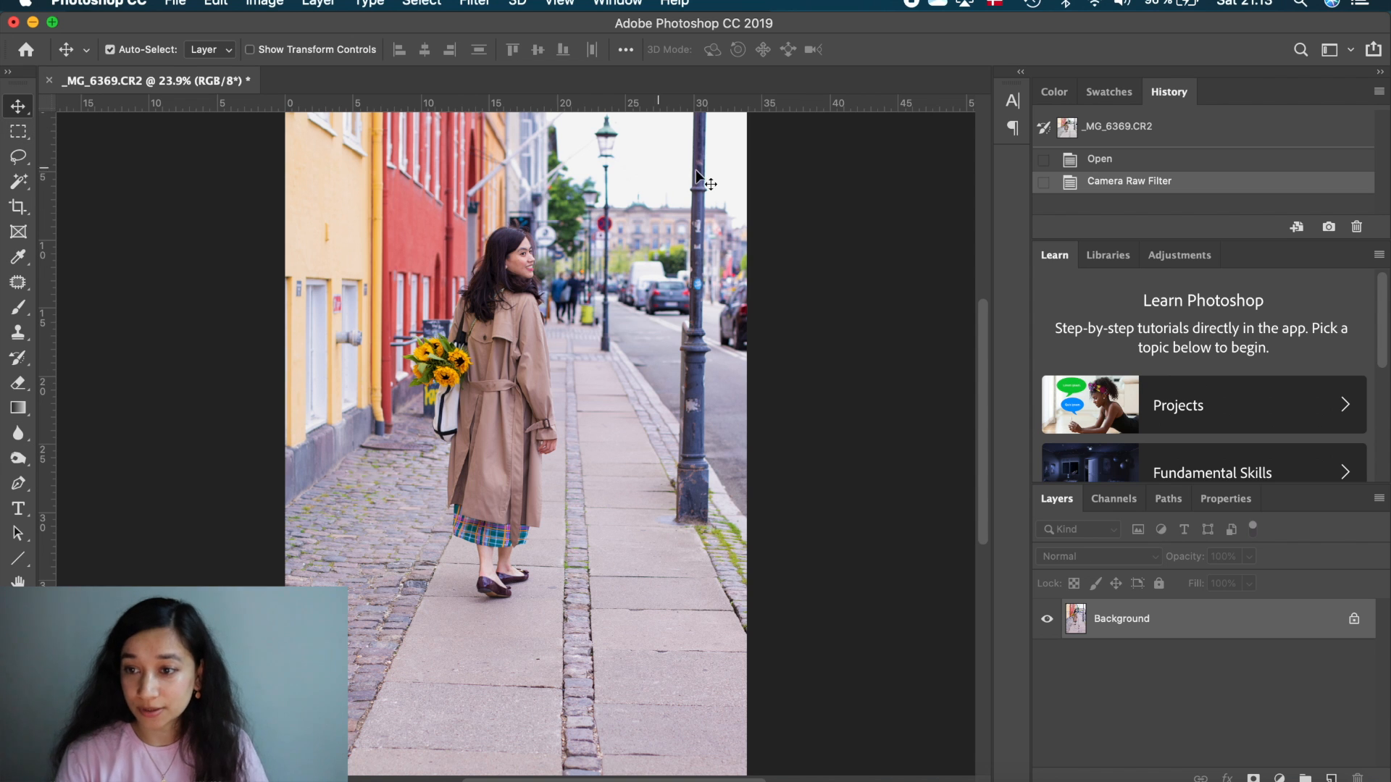
pyautogui.click(1329, 49)
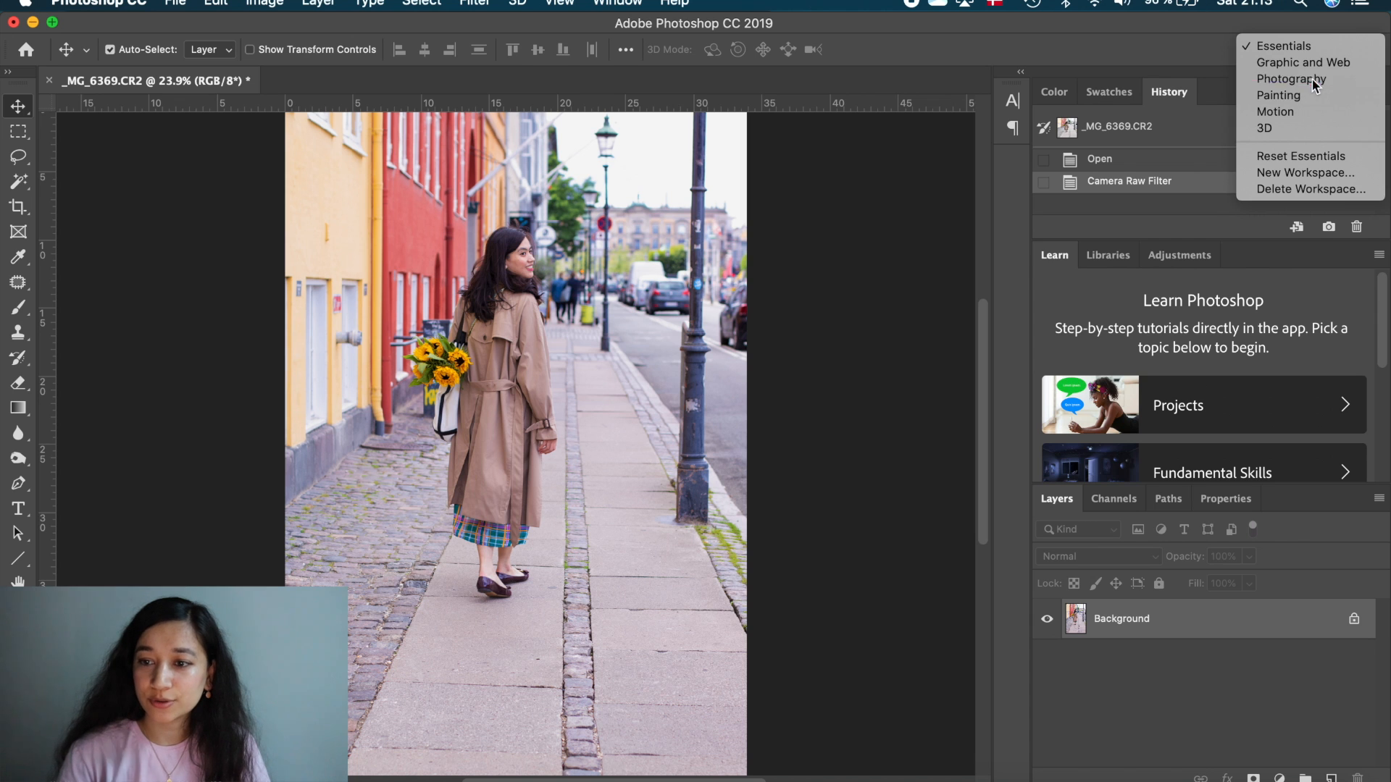
pyautogui.click(1311, 78)
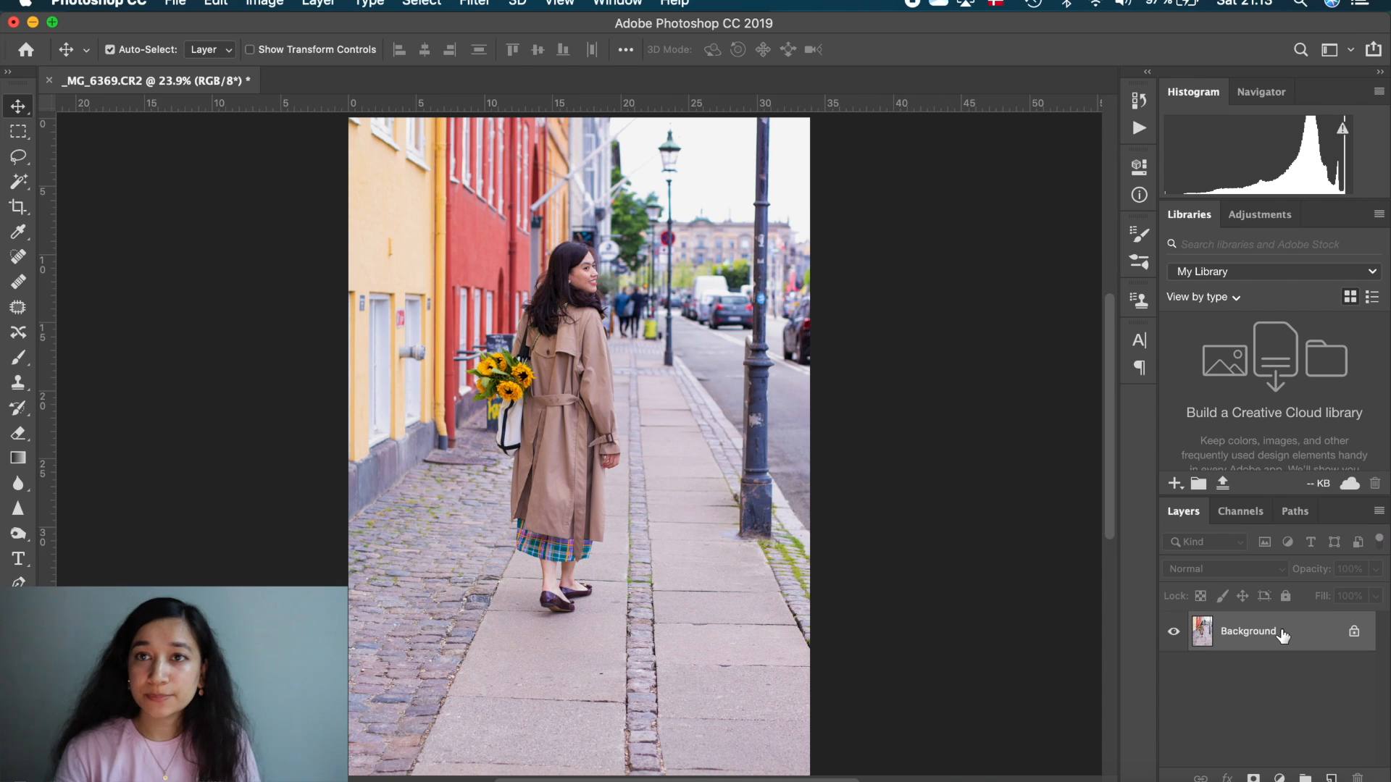
# Duplicate the Background layer and toggle the copy's visibility off and on, leaving it shown.
pyautogui.moveTo(1304, 645); pyautogui.dragTo(1332, 776)
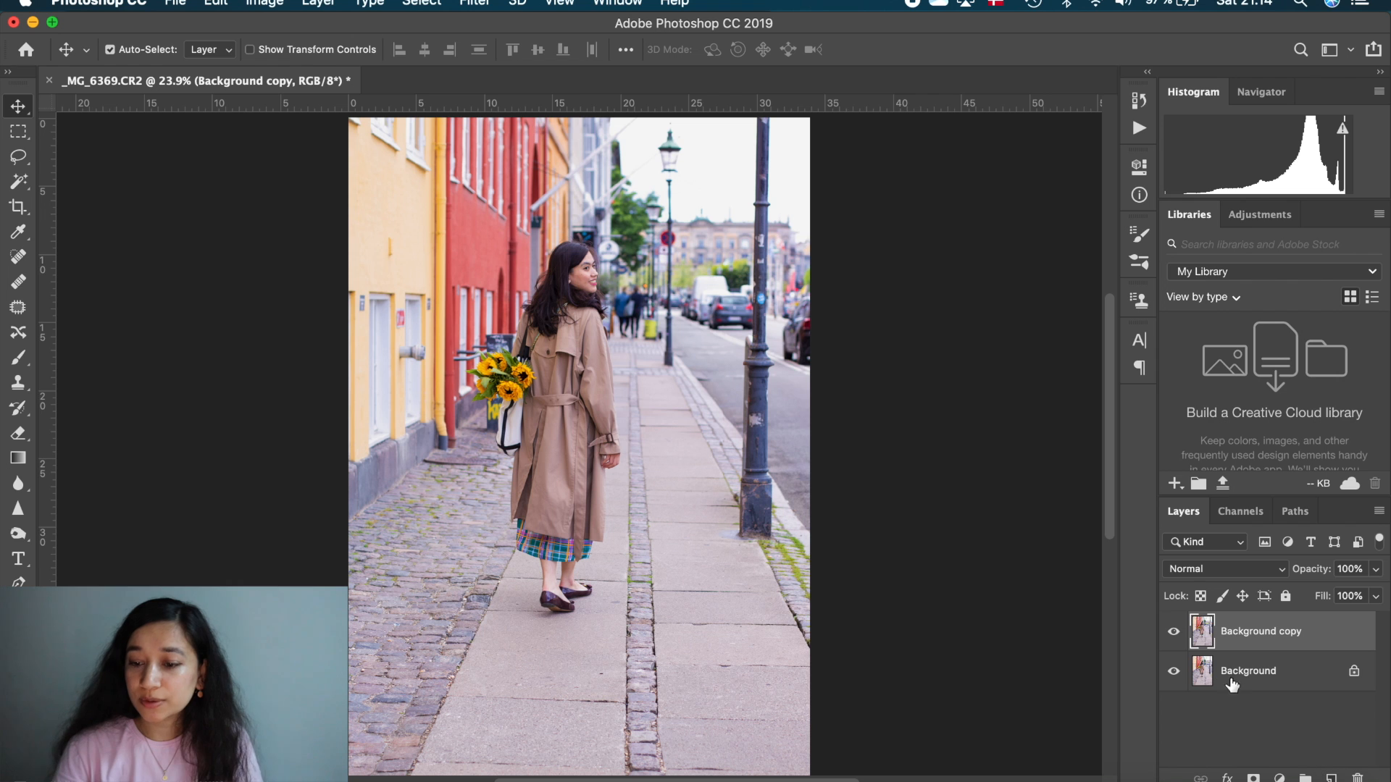
pyautogui.click(1174, 633)
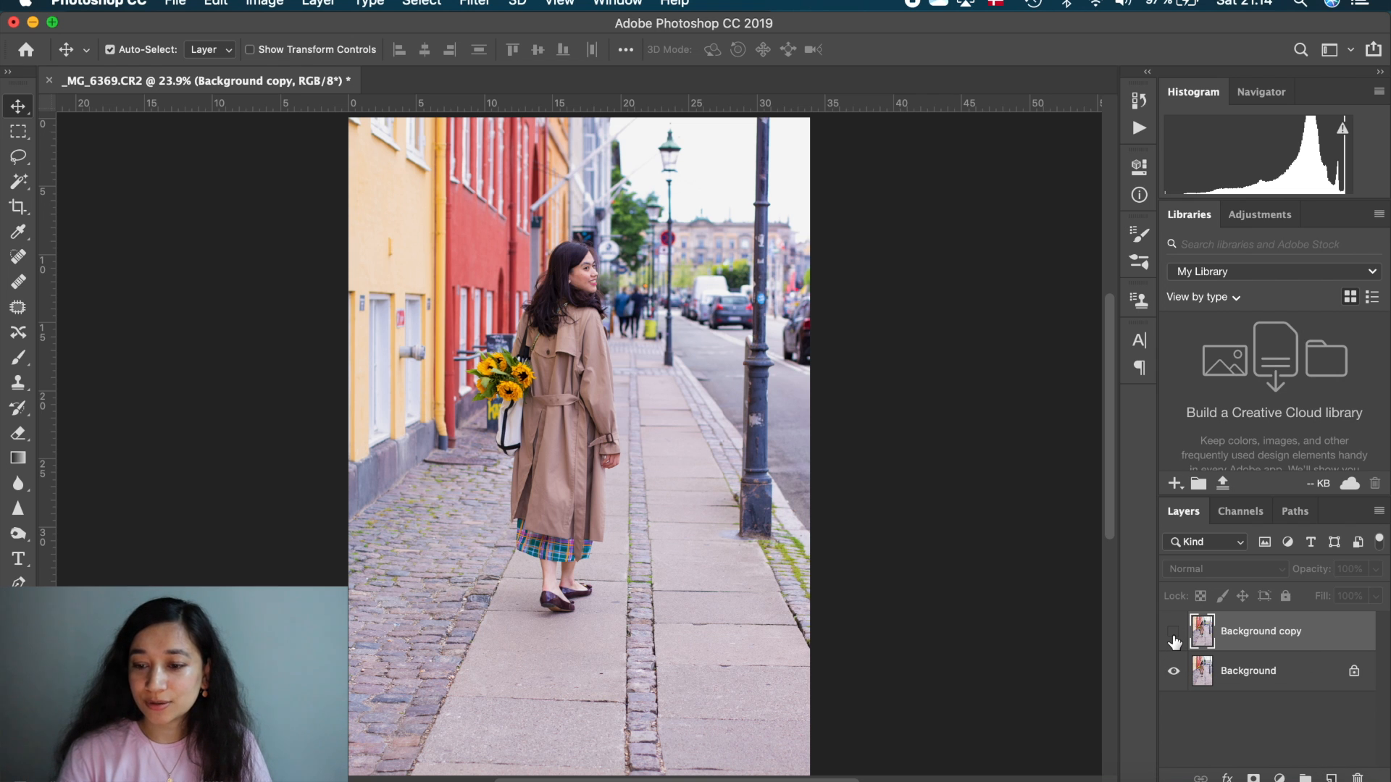
pyautogui.click(1174, 636)
pyautogui.click(1174, 636)
pyautogui.click(1174, 636)
pyautogui.click(1173, 637)
pyautogui.click(1173, 636)
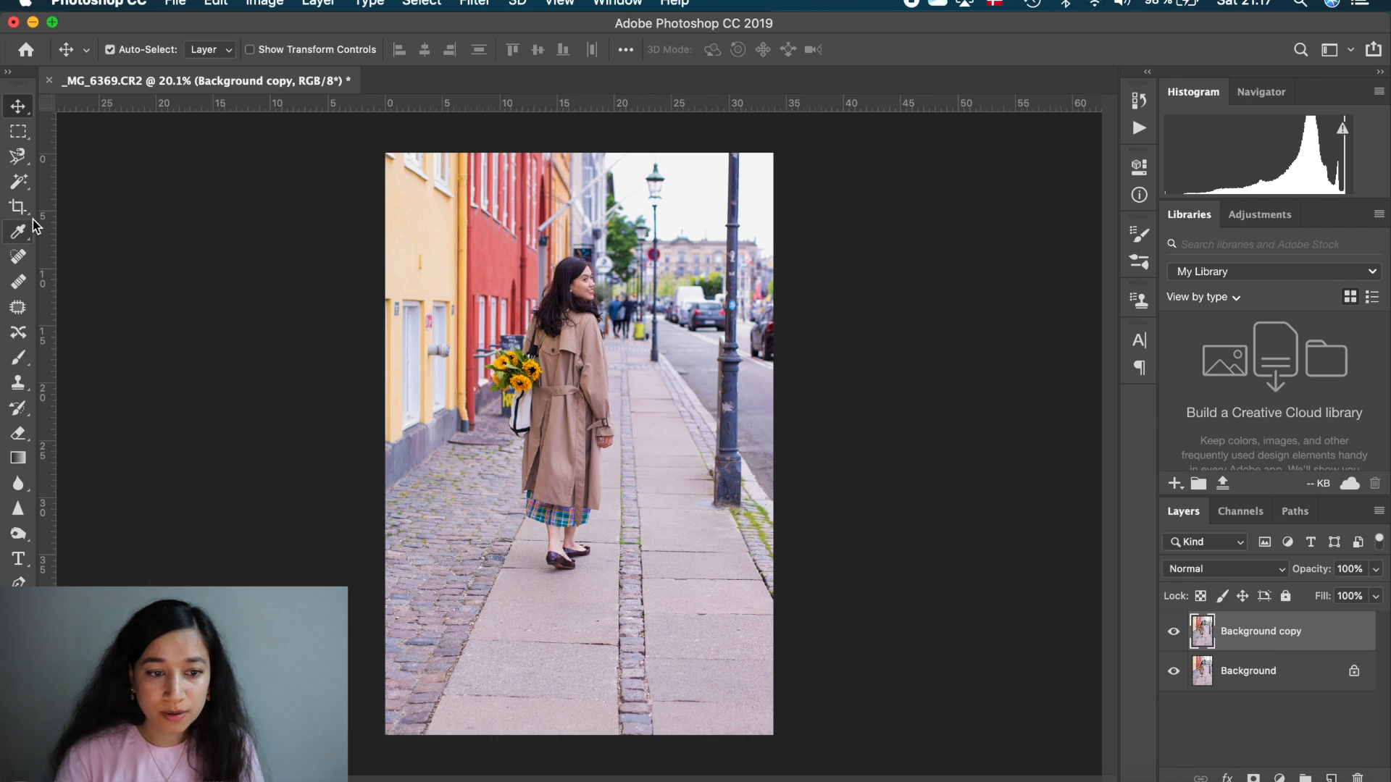
# Crop the photo to a 4 : 5 (8 : 10) ratio, keeping the top edge and cutting pavement off the bottom.
pyautogui.click(18, 207)
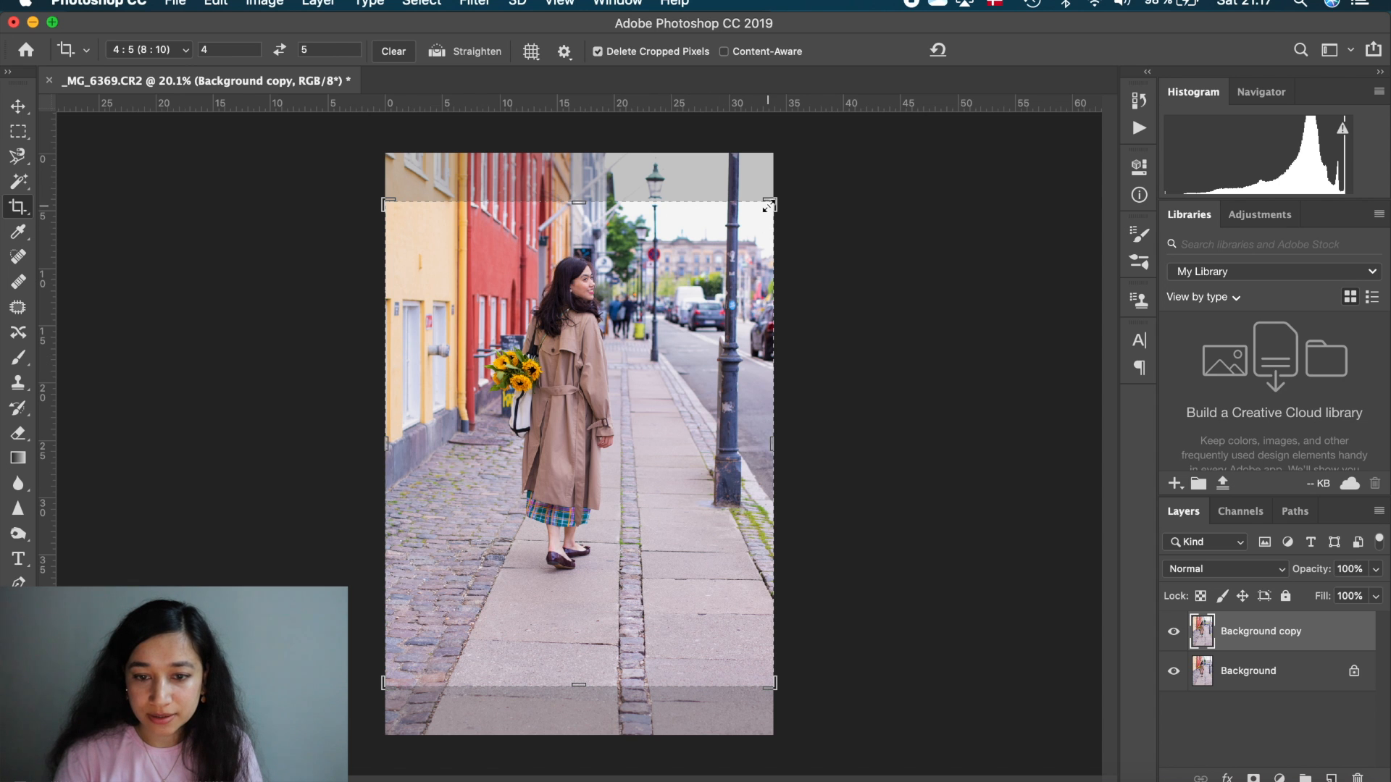
pyautogui.moveTo(693, 399); pyautogui.dragTo(671, 479)
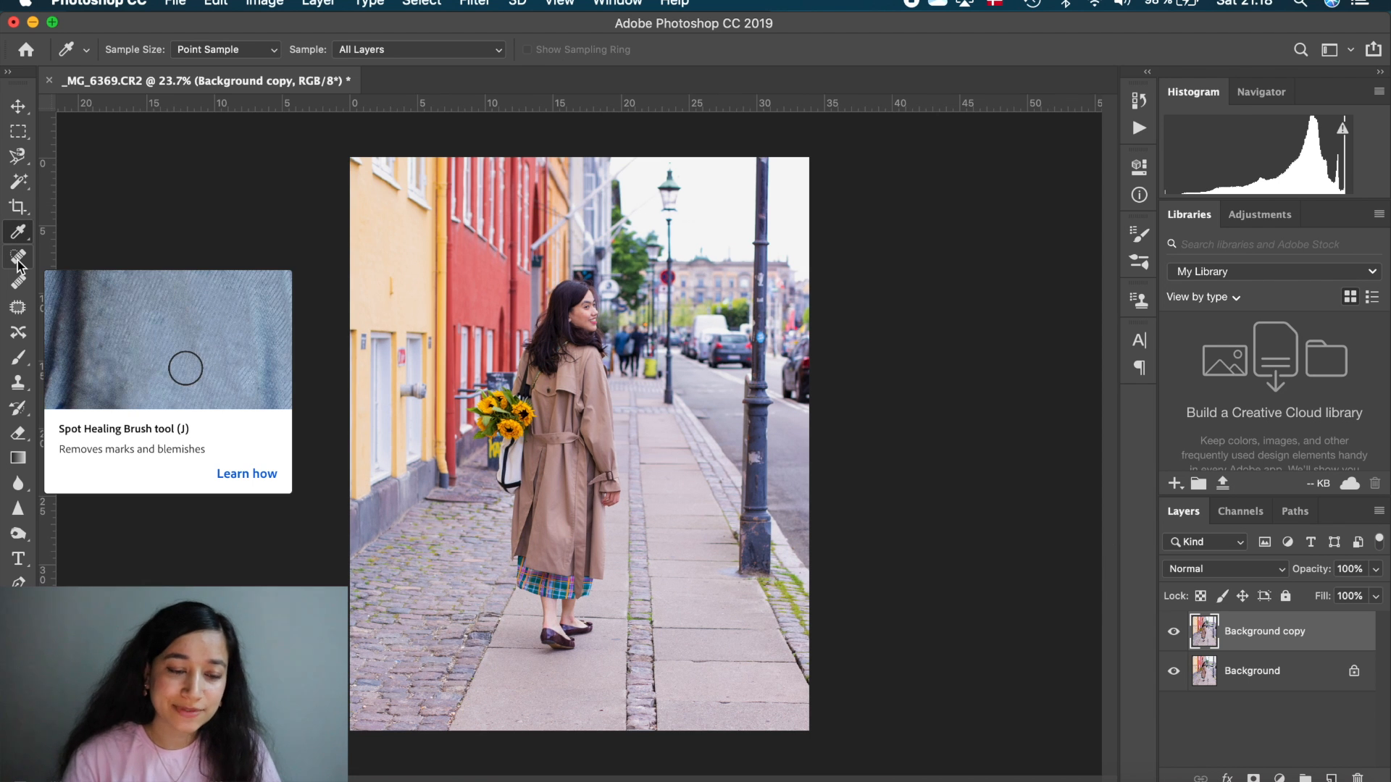
# Choose the Spot Healing Brush and examine the woman's face and coat up close for blemishes.
pyautogui.click(18, 259)
pyautogui.scroll(5, 584, 444)
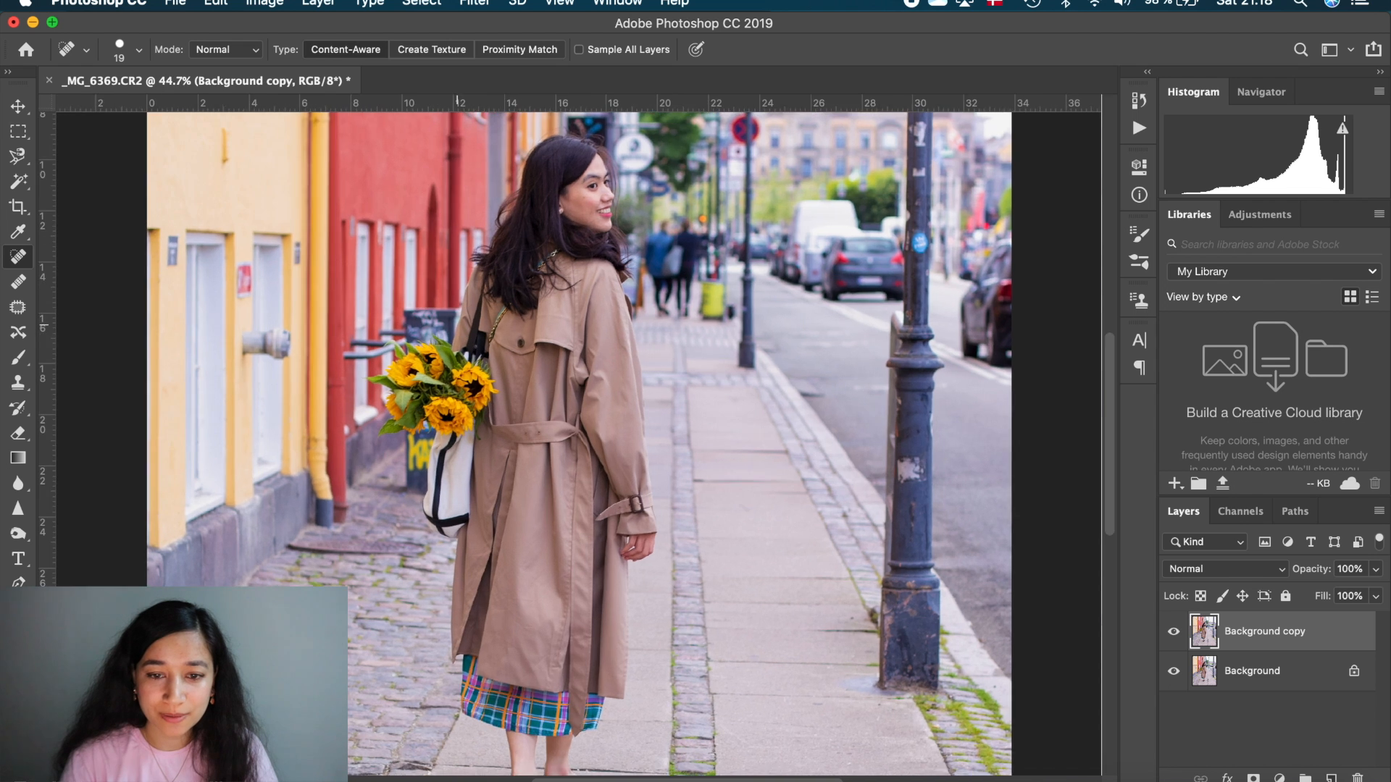
pyautogui.scroll(2, 476, 346)
pyautogui.scroll(-3, 500, 355)
pyautogui.scroll(10, 588, 376)
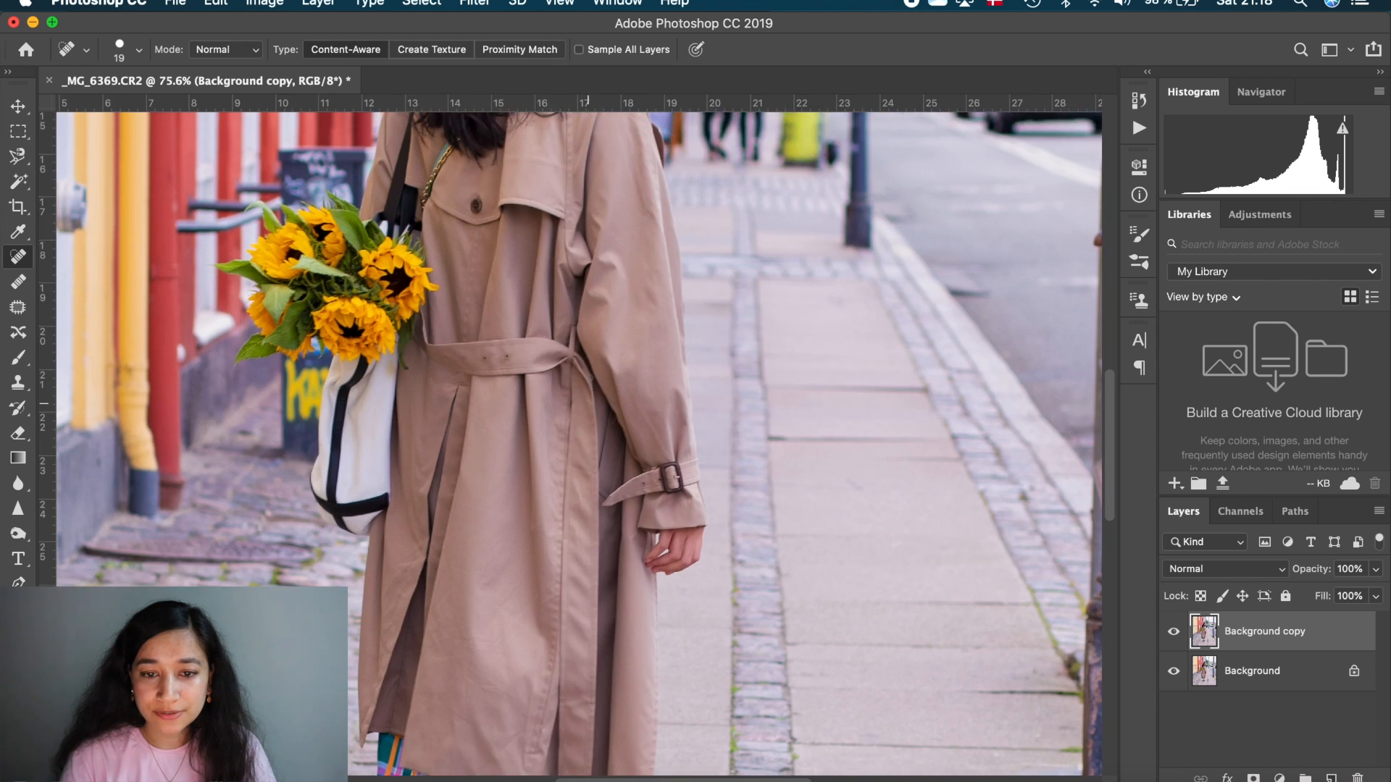
pyautogui.scroll(5, 588, 376)
pyautogui.scroll(3, 588, 376)
pyautogui.scroll(-5, 588, 375)
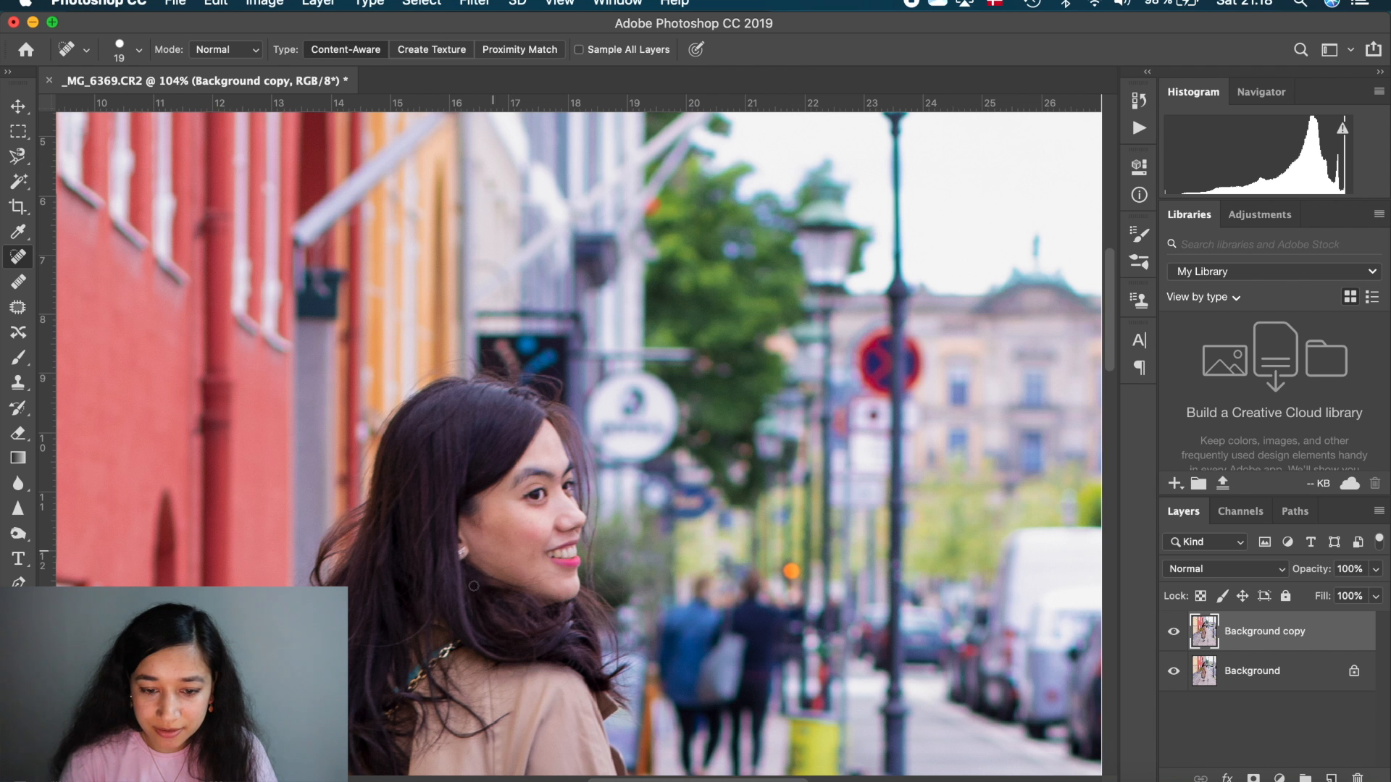
pyautogui.scroll(2, 521, 550)
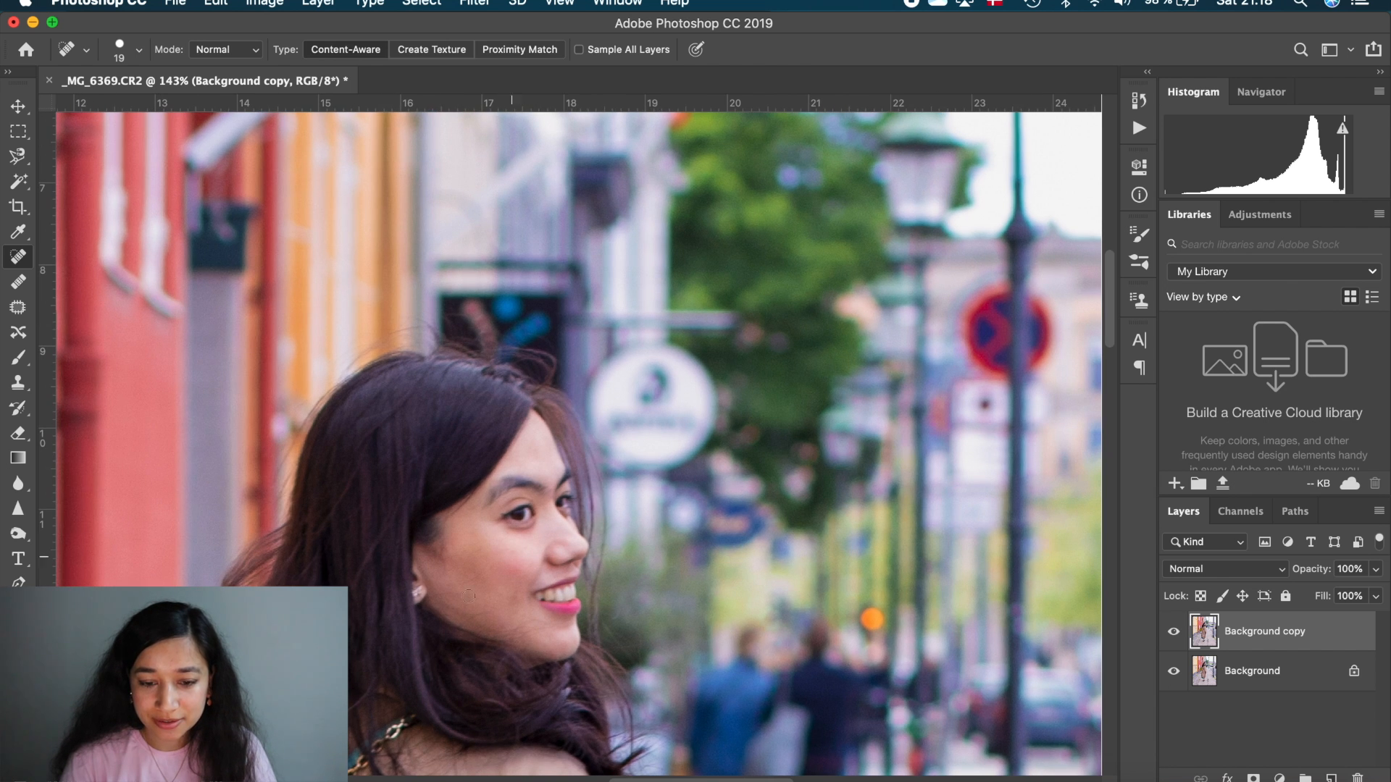
pyautogui.scroll(-4, 438, 594)
# Remove the small plate between the window and the yellow drainpipe with the Patch tool, and clear the selection.
pyautogui.press('j')
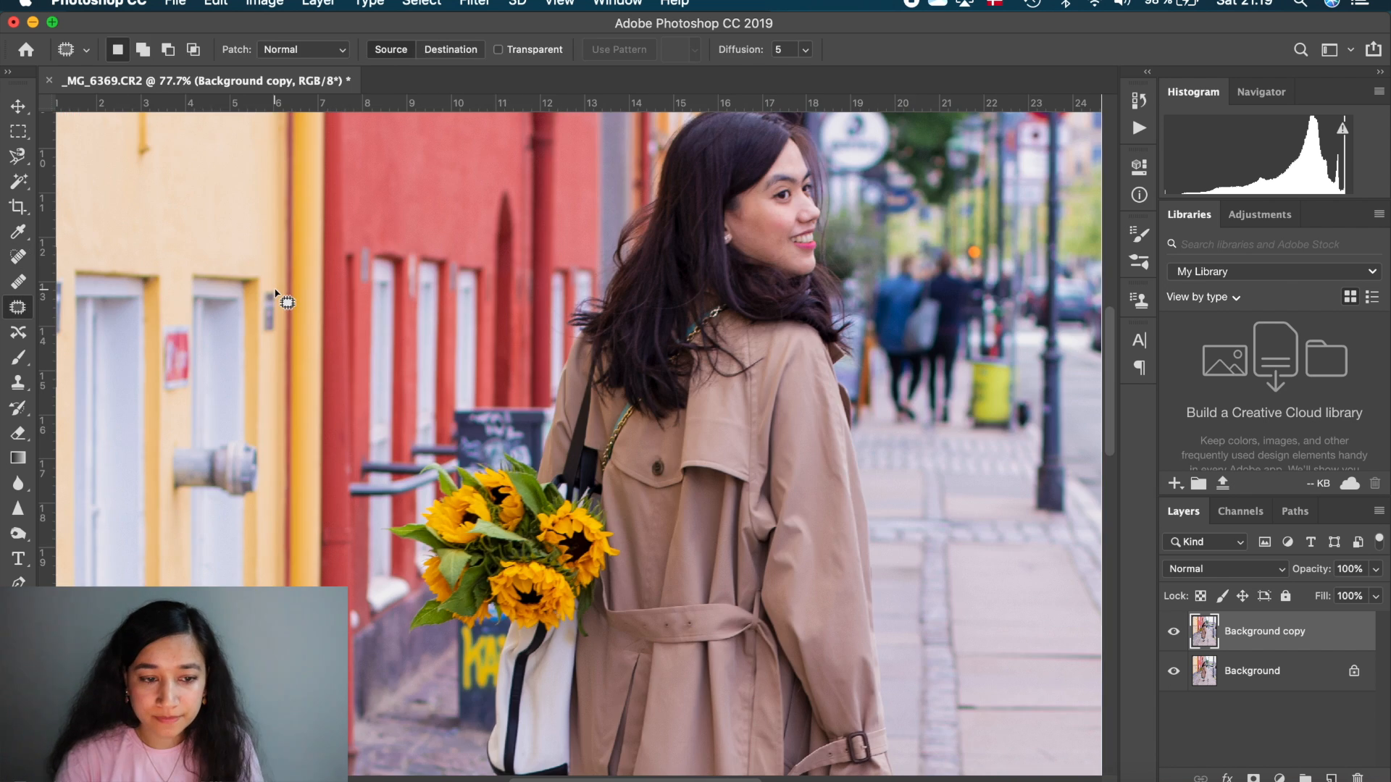
pyautogui.moveTo(276, 290)
pyautogui.mouseDown()
pyautogui.moveTo(261, 308)
pyautogui.moveTo(266, 347)
pyautogui.moveTo(281, 325)
pyautogui.moveTo(274, 255)
pyautogui.mouseUp()
pyautogui.hotkey('ctrl', 'd')
# Try to patch out the red sign between the two windows on the yellow wall, and undo the patch.
pyautogui.moveTo(185, 324)
pyautogui.mouseDown()
pyautogui.moveTo(162, 323)
pyautogui.moveTo(163, 347)
pyautogui.moveTo(191, 393)
pyautogui.moveTo(181, 271)
pyautogui.mouseUp()
pyautogui.press('super+d')
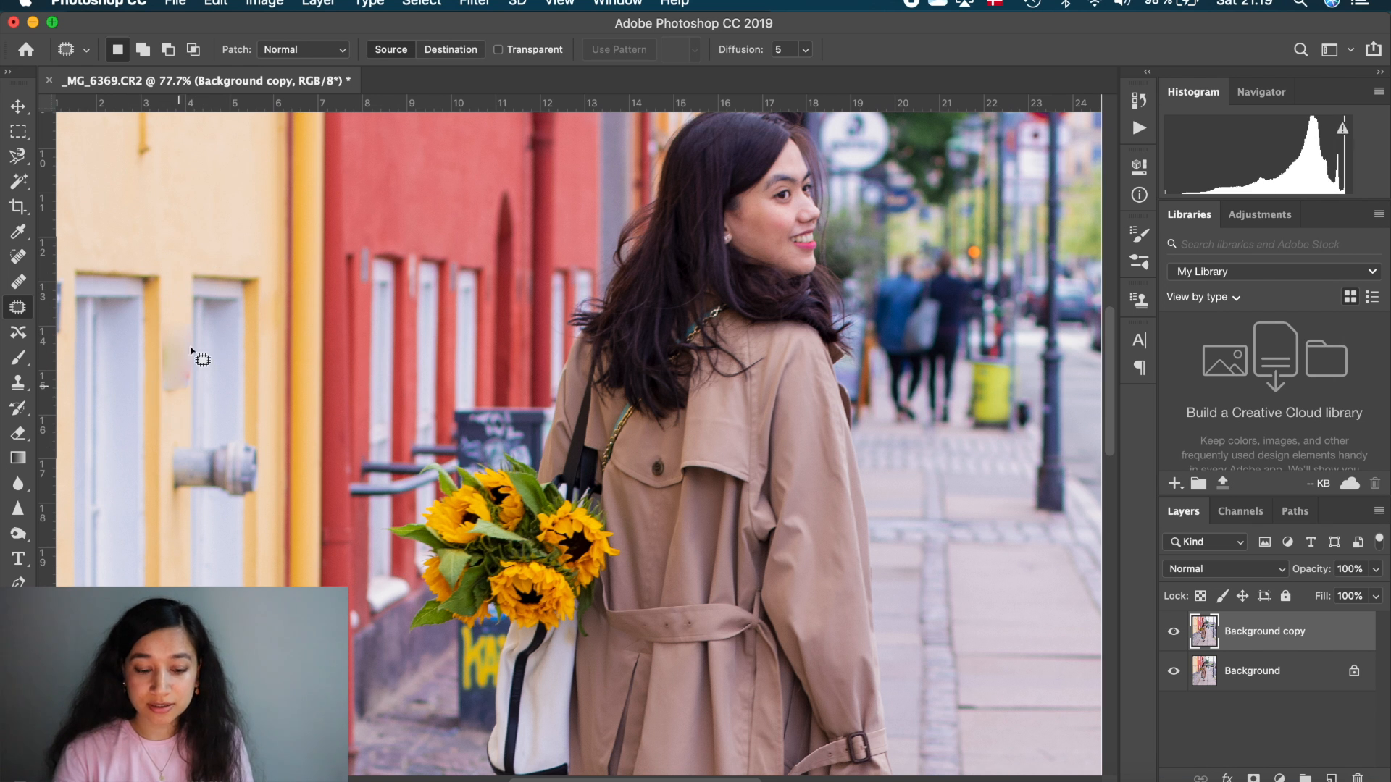
pyautogui.press('super+z')
pyautogui.press('super+z')
pyautogui.press('super+z')
pyautogui.press('super+z')
pyautogui.press('super+z')
pyautogui.press('super+z')
pyautogui.press('super+z')
pyautogui.press('super+z')
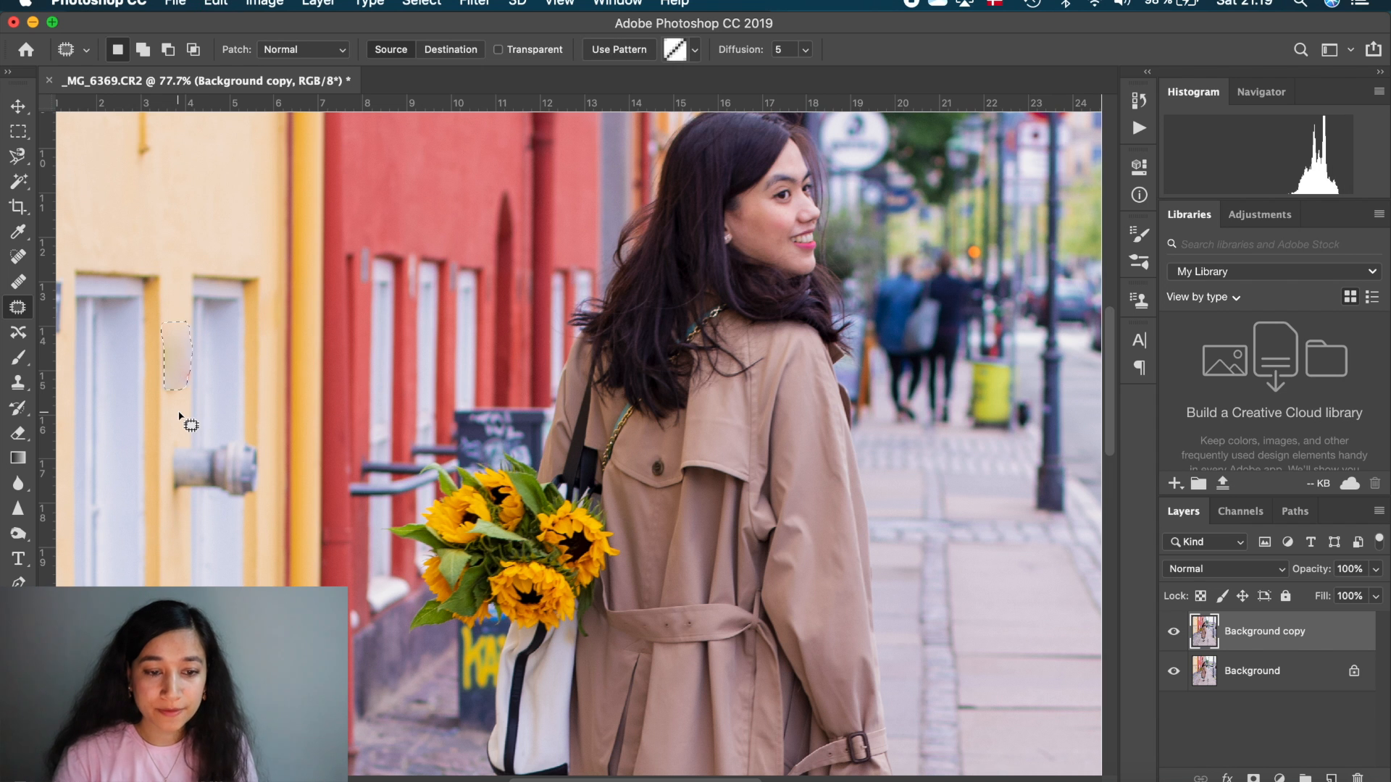
pyautogui.press('super+d')
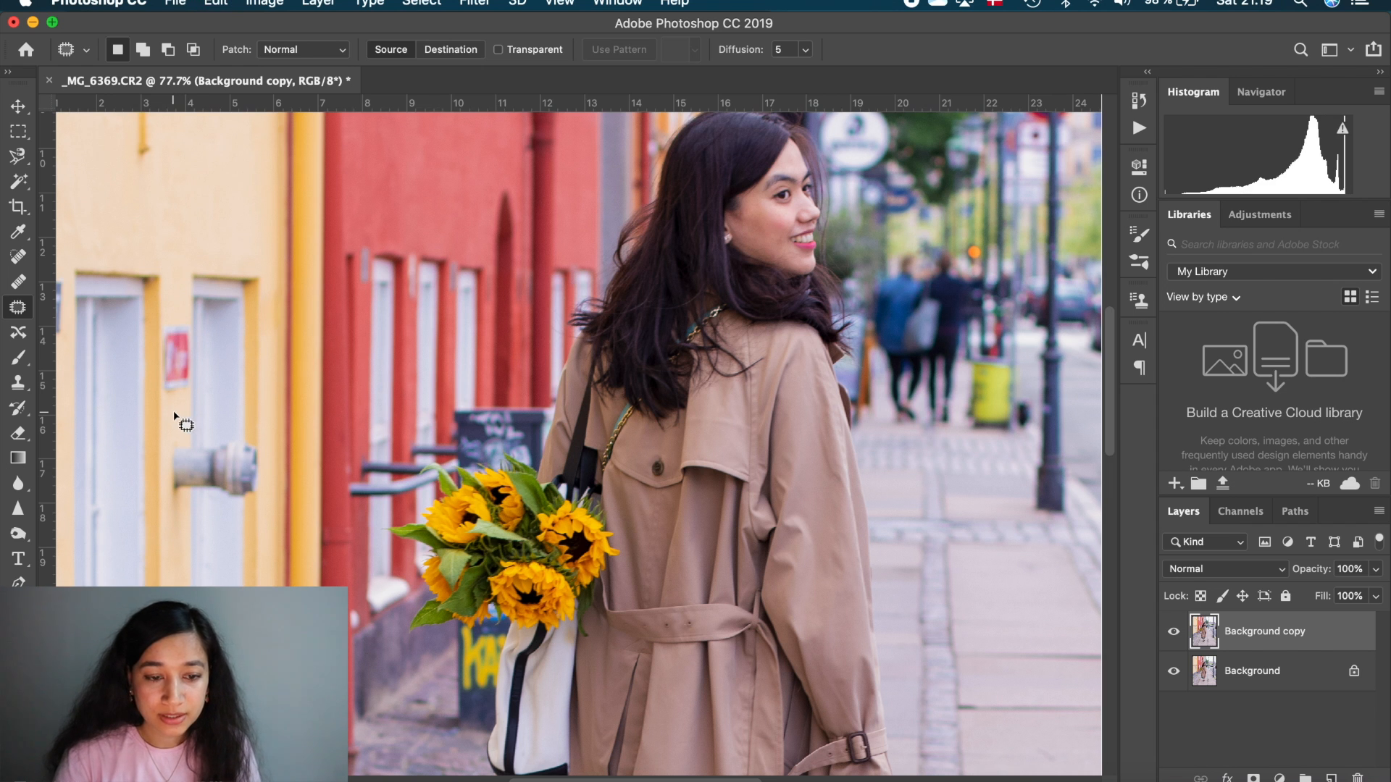
# Patch out the red sign between the windows and the small grey plate above the leftmost window with clean yellow wall.
pyautogui.moveTo(164, 397)
pyautogui.mouseDown()
pyautogui.moveTo(160, 324)
pyautogui.moveTo(192, 323)
pyautogui.moveTo(191, 392)
pyautogui.moveTo(165, 397)
pyautogui.moveTo(159, 375)
pyautogui.moveTo(171, 357)
pyautogui.moveTo(172, 433)
pyautogui.mouseUp()
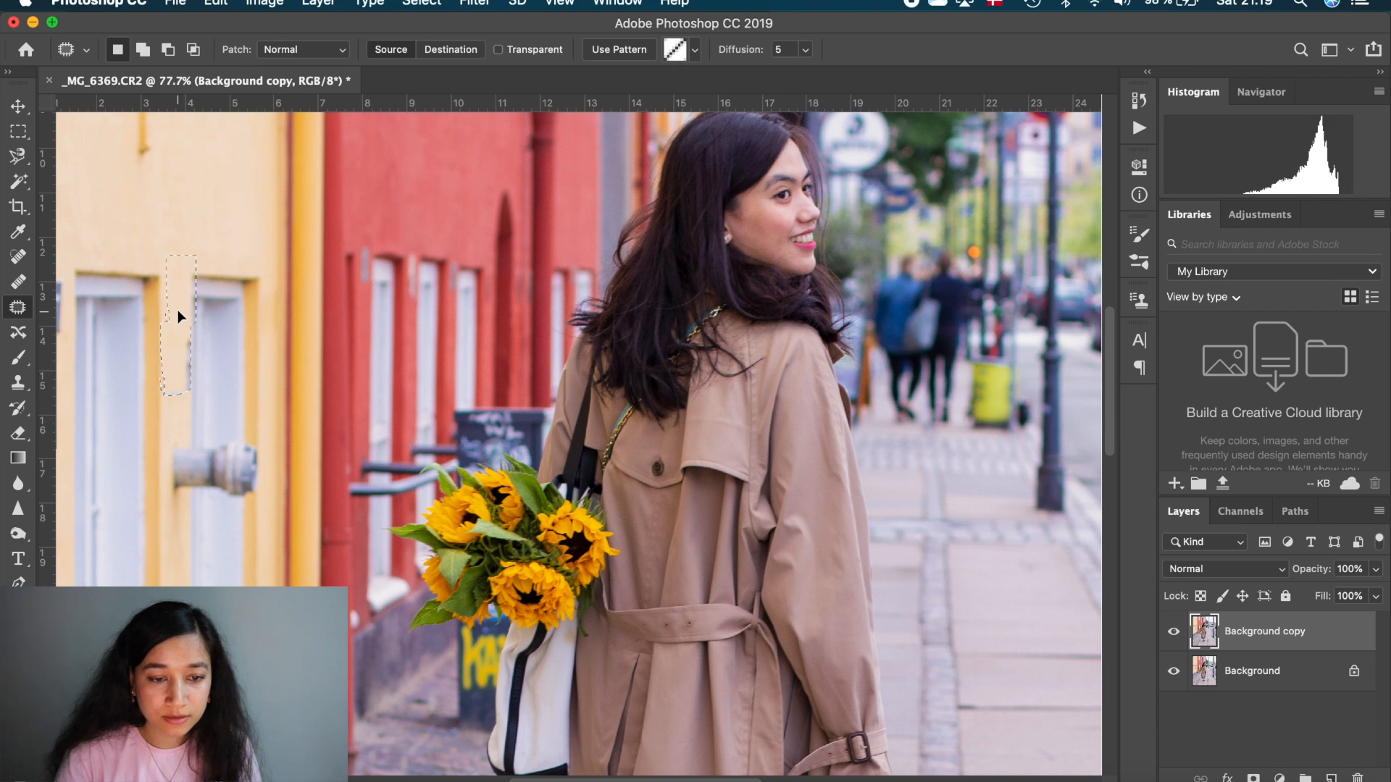
pyautogui.press('super+d')
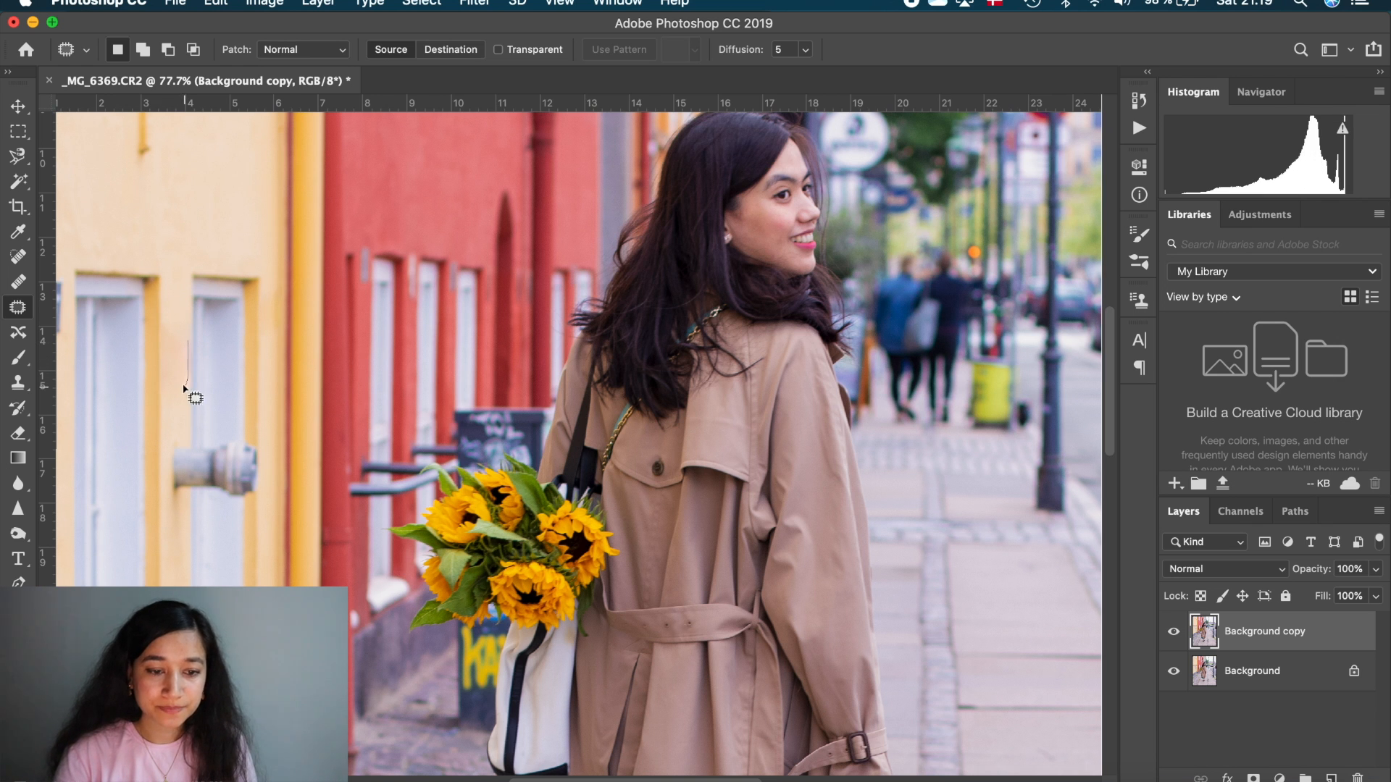
pyautogui.scroll(-1, 138, 429)
pyautogui.scroll(-3, 138, 429)
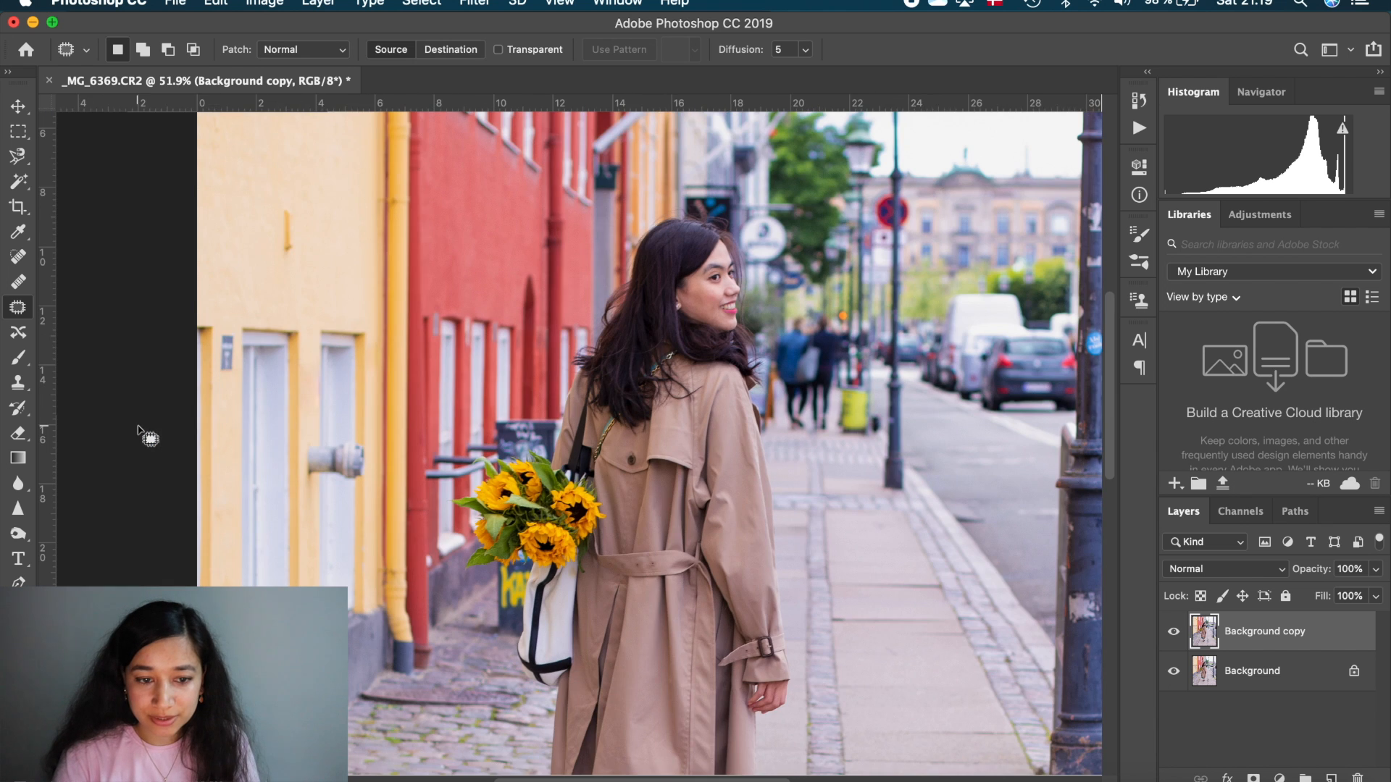
pyautogui.moveTo(240, 334)
pyautogui.mouseDown()
pyautogui.moveTo(232, 388)
pyautogui.moveTo(248, 387)
pyautogui.moveTo(241, 336)
pyautogui.mouseUp()
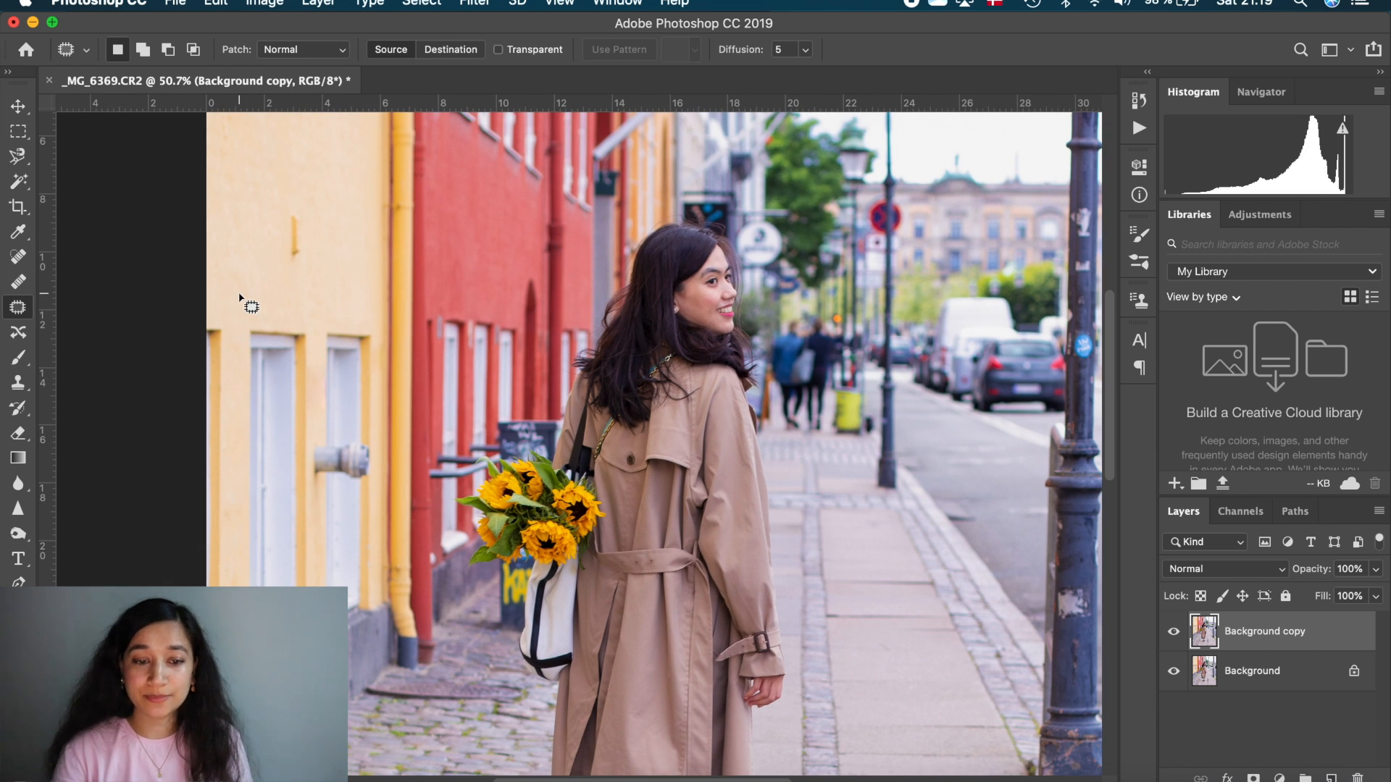
pyautogui.scroll(-2, 310, 450)
pyautogui.scroll(-2, 311, 450)
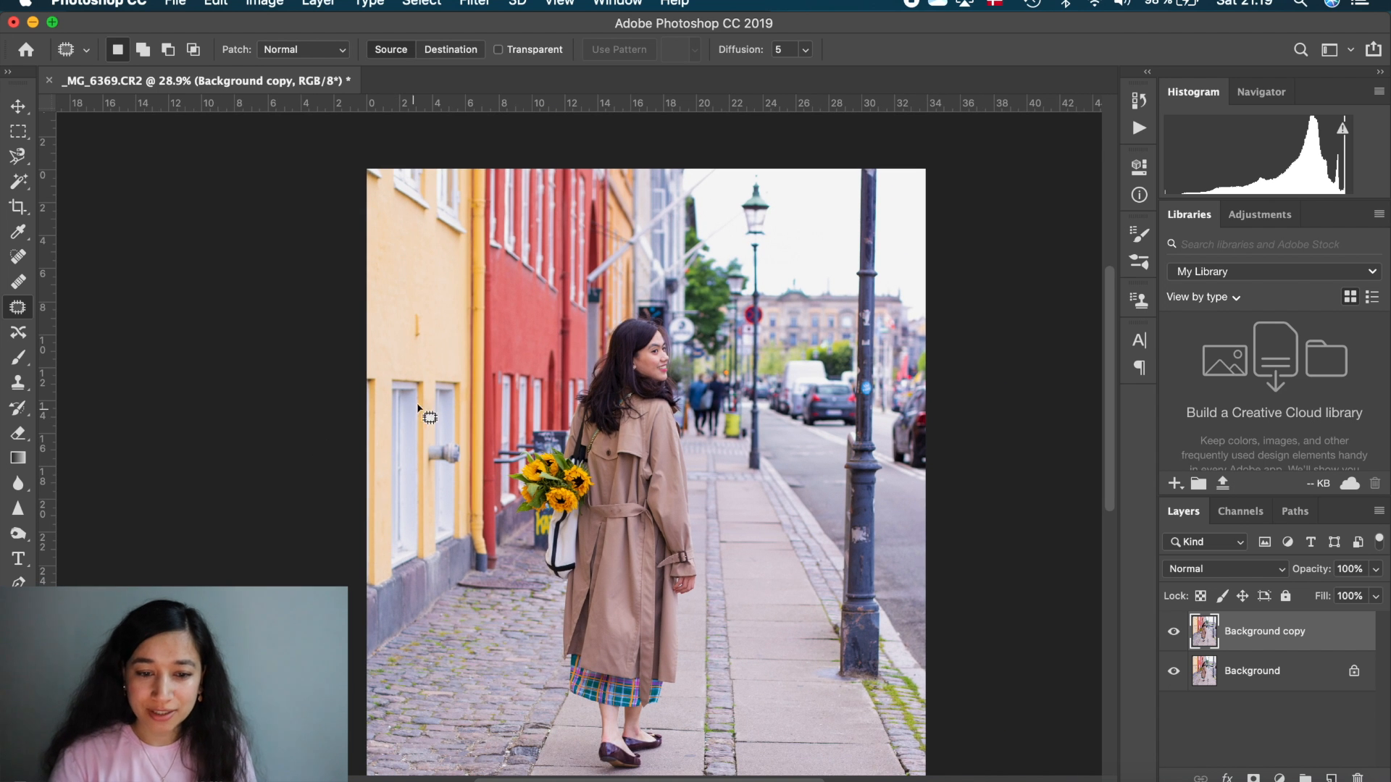
# Patch out the blue sticker and the white marks on the upper part of the foreground lamp post.
pyautogui.scroll(3, 449, 380)
pyautogui.hscroll(5, 453, 377)
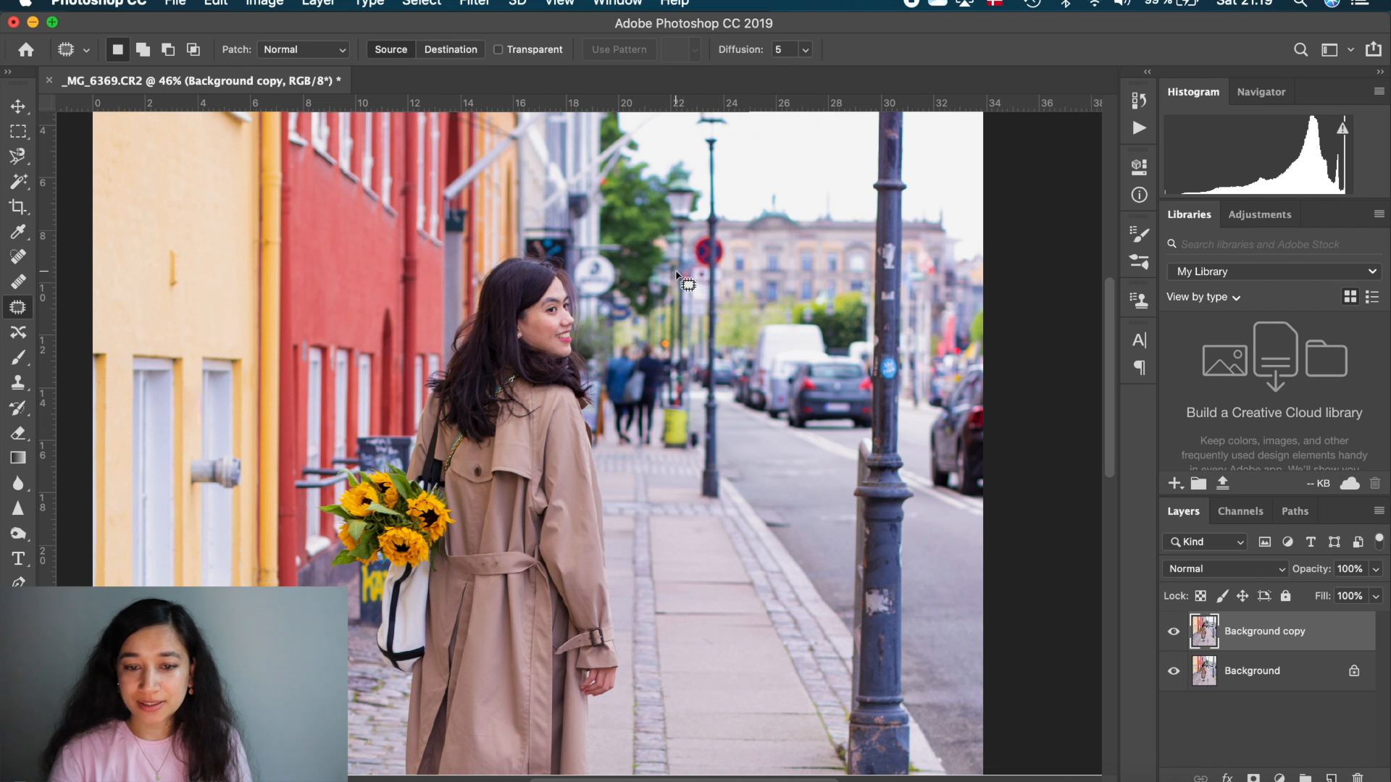
pyautogui.moveTo(882, 366)
pyautogui.mouseDown()
pyautogui.moveTo(899, 368)
pyautogui.moveTo(883, 373)
pyautogui.mouseUp()
pyautogui.moveTo(888, 368); pyautogui.dragTo(893, 350)
pyautogui.click(892, 349)
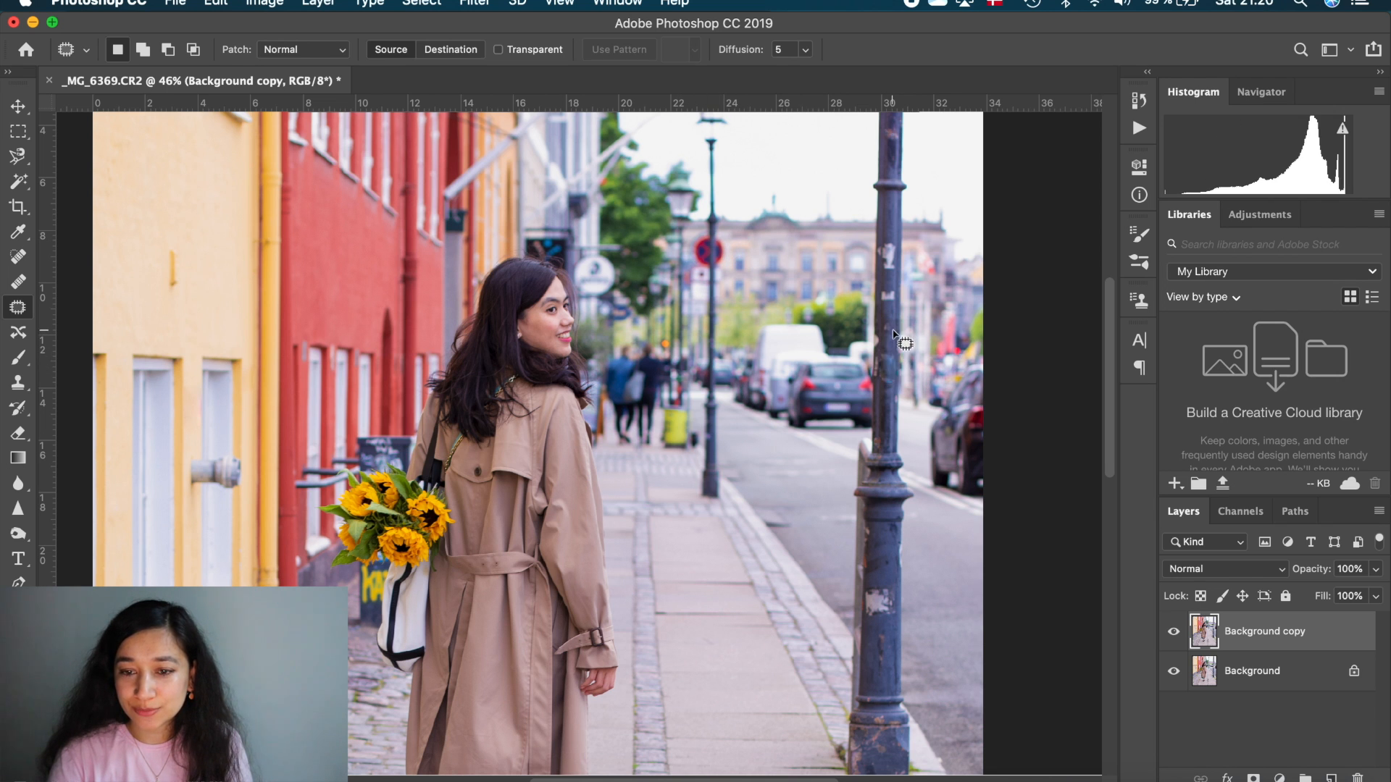
pyautogui.moveTo(890, 235)
pyautogui.mouseDown()
pyautogui.moveTo(898, 286)
pyautogui.moveTo(905, 249)
pyautogui.moveTo(886, 216)
pyautogui.mouseUp()
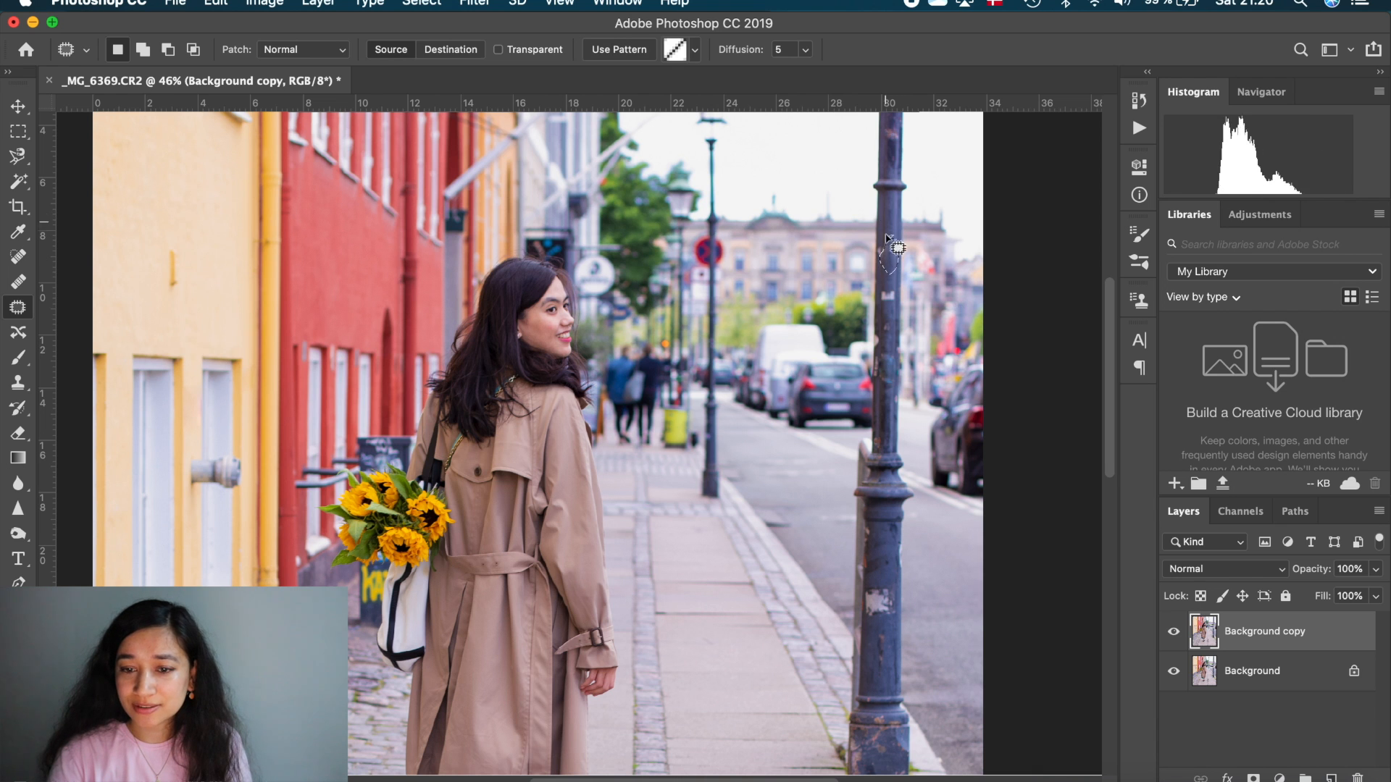
pyautogui.click(891, 288)
pyautogui.moveTo(891, 287)
pyautogui.mouseDown()
pyautogui.moveTo(882, 300)
pyautogui.moveTo(894, 288)
pyautogui.mouseUp()
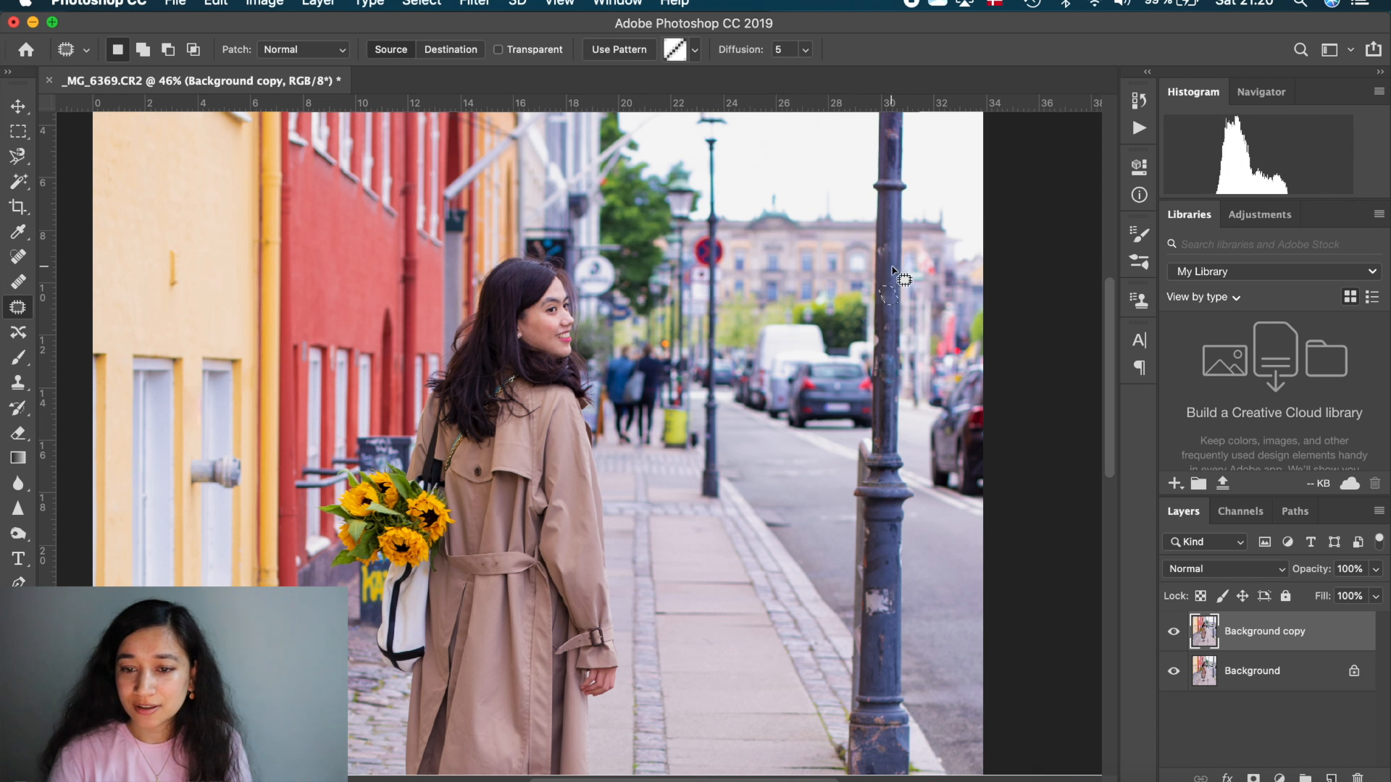
# Patch out the pale worn spot on the thick lower part of the lamp post, and clear the selection.
pyautogui.scroll(-3, 890, 525)
pyautogui.moveTo(890, 523)
pyautogui.mouseDown()
pyautogui.moveTo(893, 464)
pyautogui.moveTo(867, 467)
pyautogui.moveTo(864, 492)
pyautogui.moveTo(887, 510)
pyautogui.moveTo(891, 467)
pyautogui.mouseUp()
pyautogui.moveTo(886, 523); pyautogui.dragTo(885, 523)
pyautogui.press('super+d')
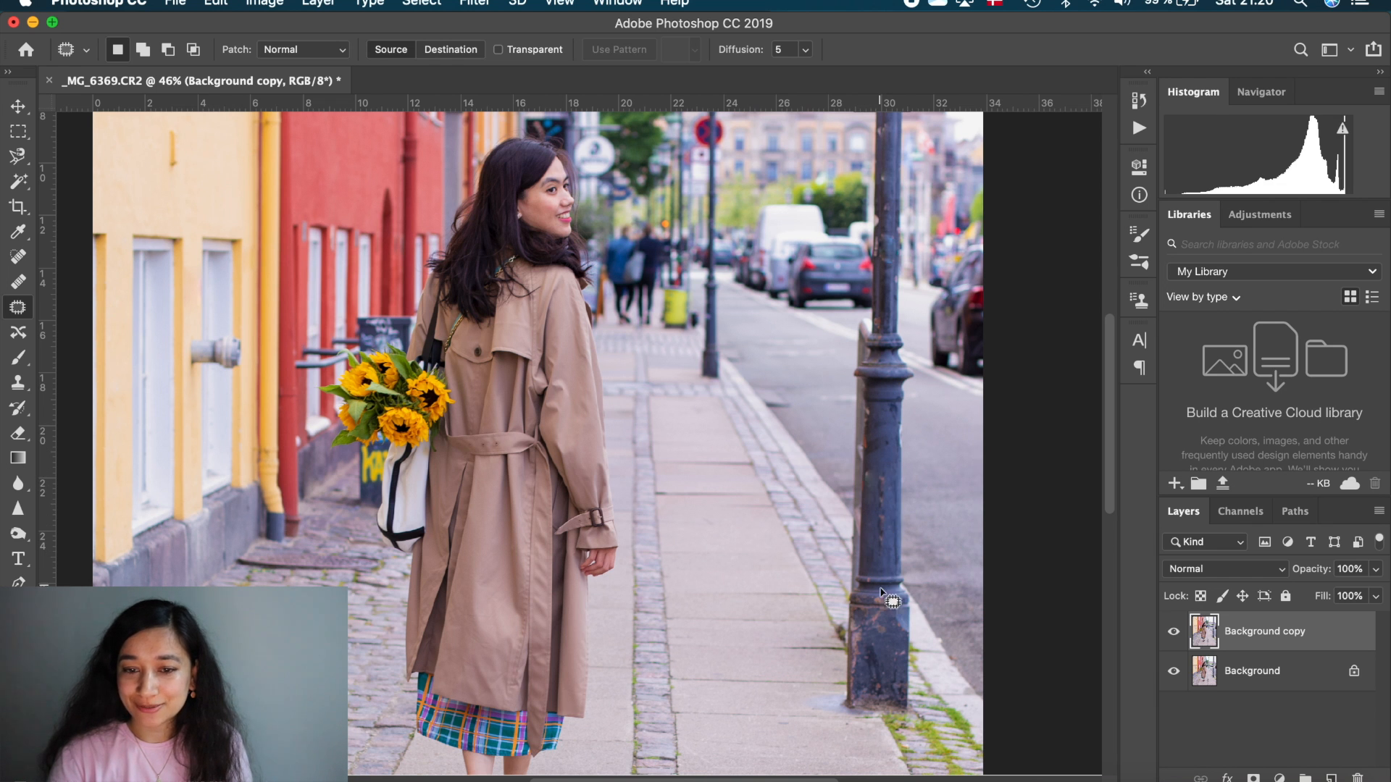
pyautogui.scroll(1, 881, 594)
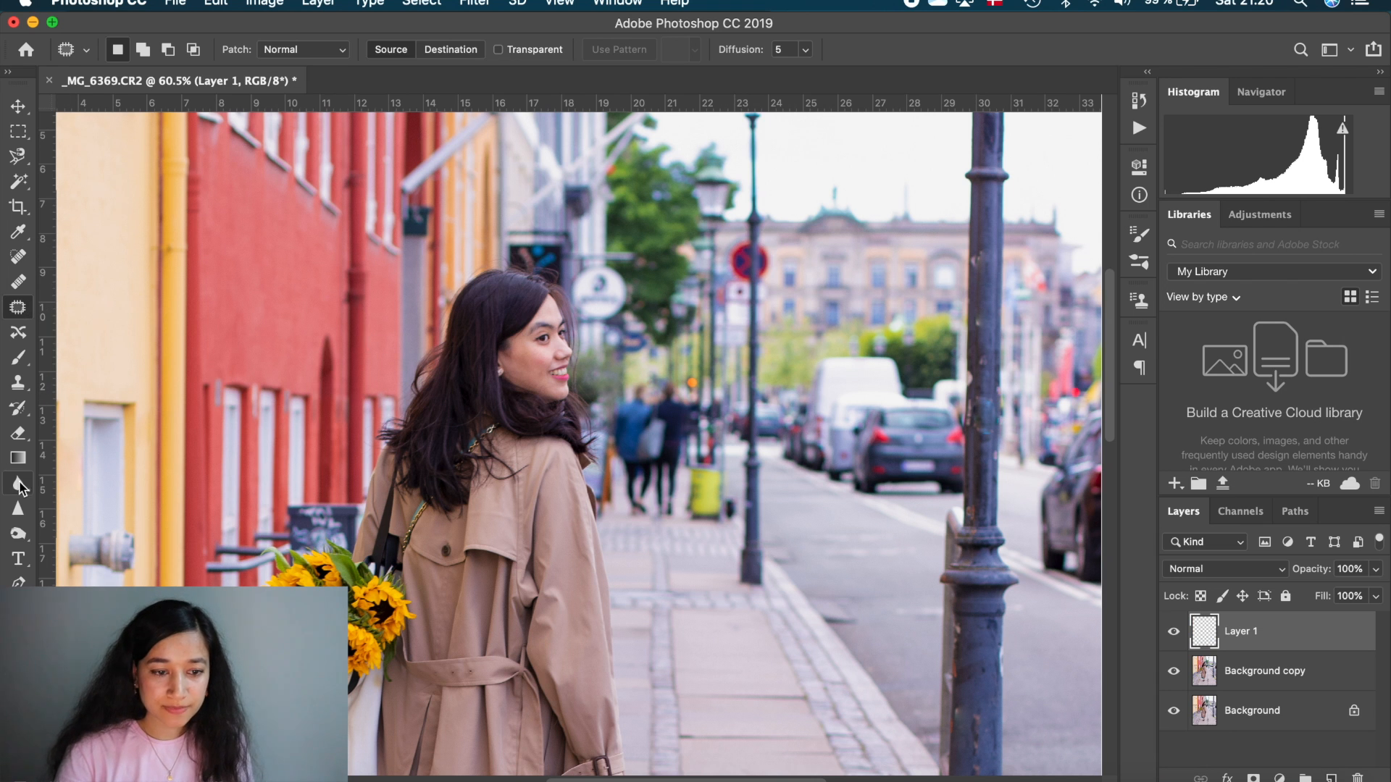
# Paint over the round red traffic sign behind the thin lamp post with a brush colour sampled from the pale building beside it.
pyautogui.click(20, 357)
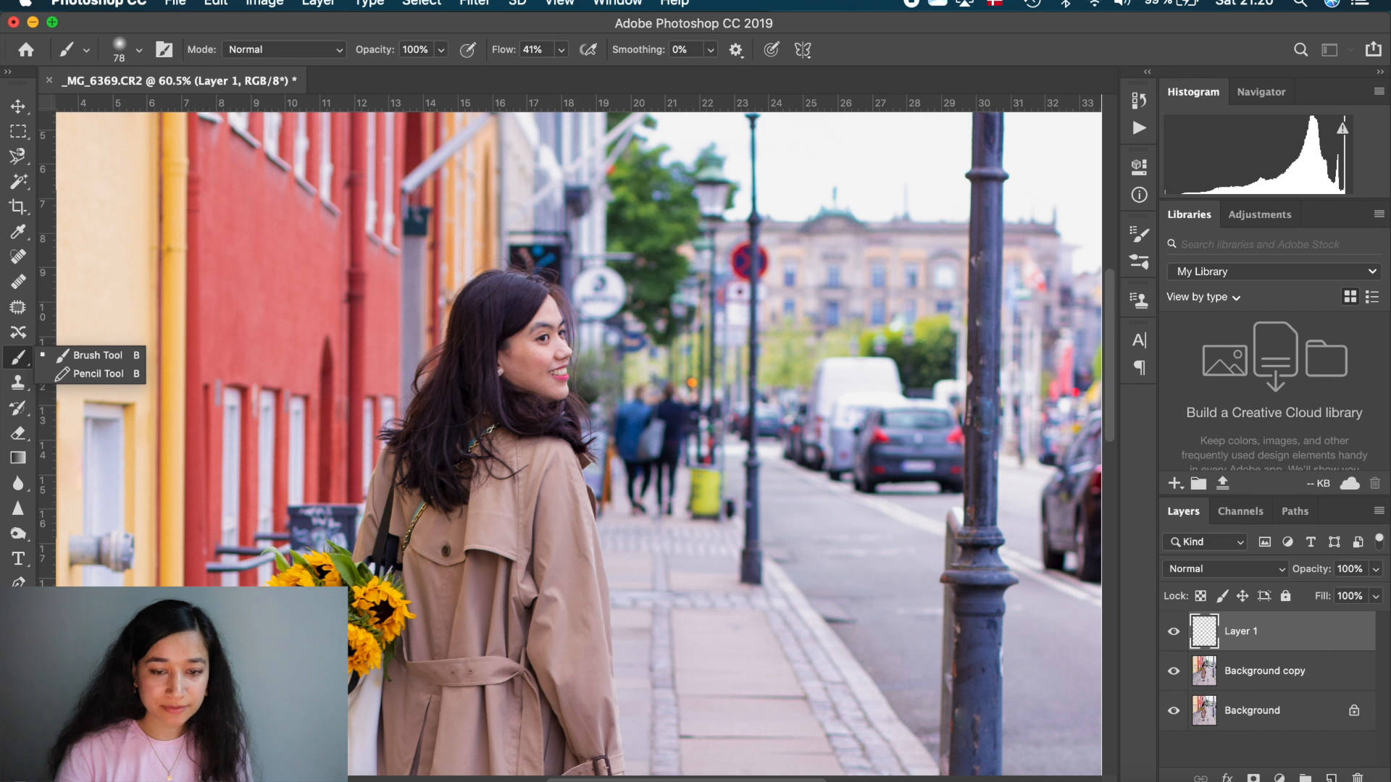
pyautogui.click(14, 725)
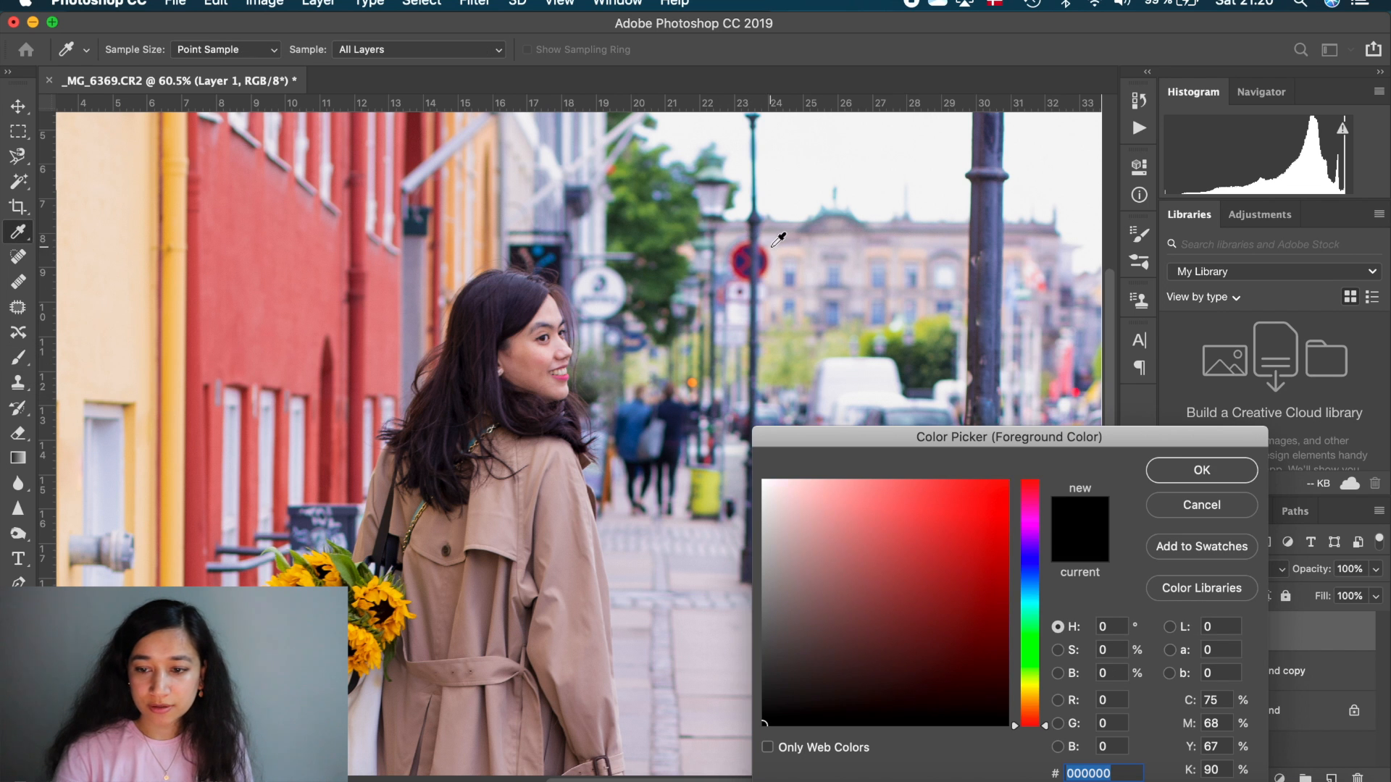
pyautogui.click(773, 246)
pyautogui.click(1164, 473)
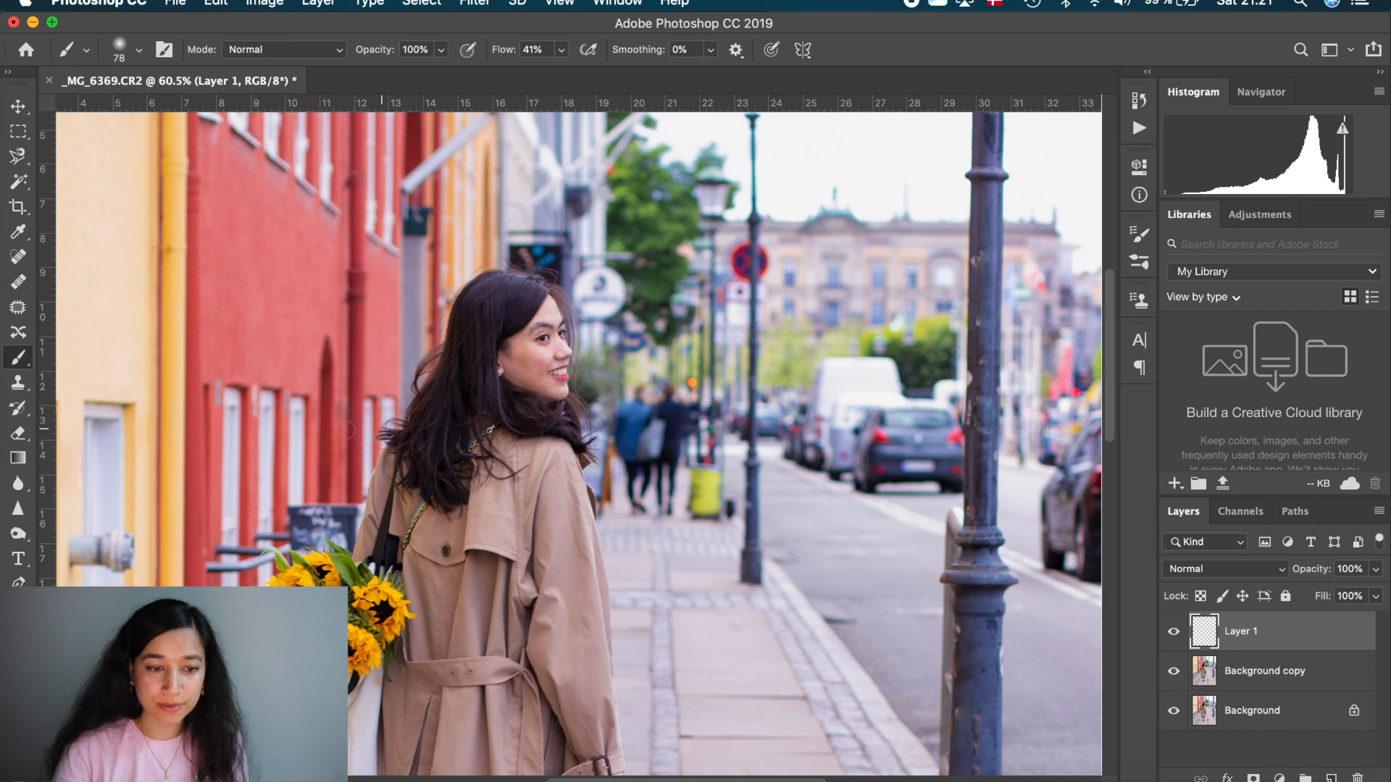
pyautogui.moveTo(739, 245)
pyautogui.mouseDown()
pyautogui.moveTo(740, 281)
pyautogui.moveTo(761, 255)
pyautogui.moveTo(763, 274)
pyautogui.mouseUp()
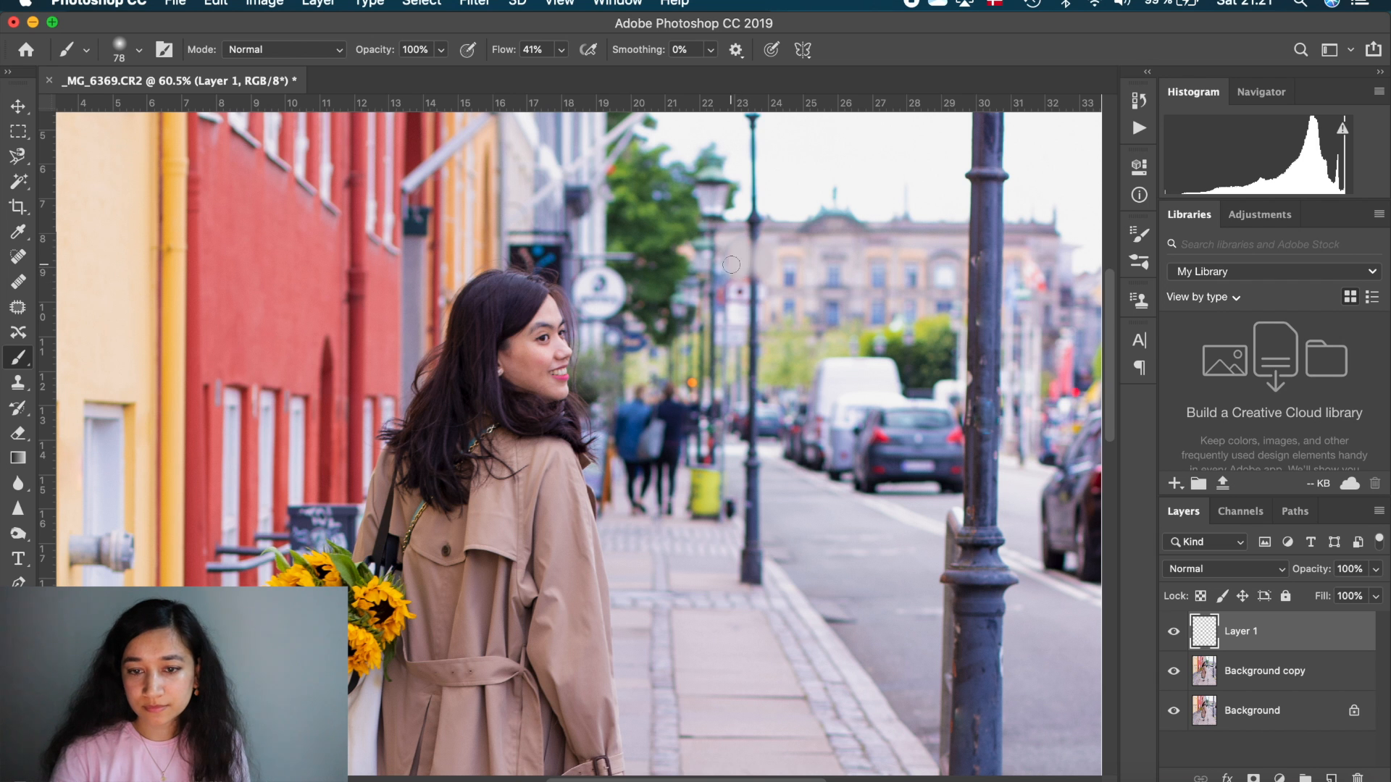
# Erase the paint covering the thin lamp post using the Eraser with a 22 px brush.
pyautogui.rightClick(20, 434)
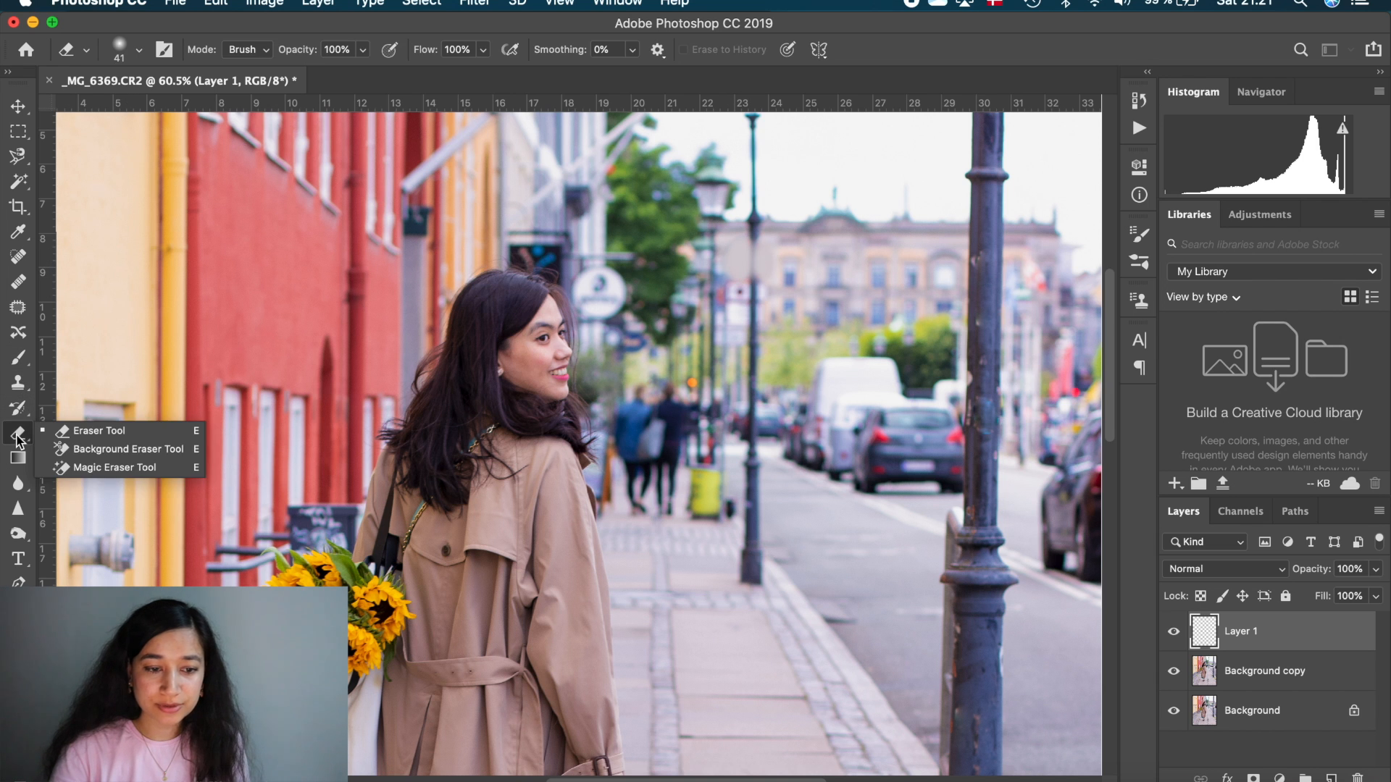
pyautogui.click(76, 432)
pyautogui.click(140, 50)
pyautogui.moveTo(128, 107); pyautogui.dragTo(123, 112)
pyautogui.scroll(6, 733, 207)
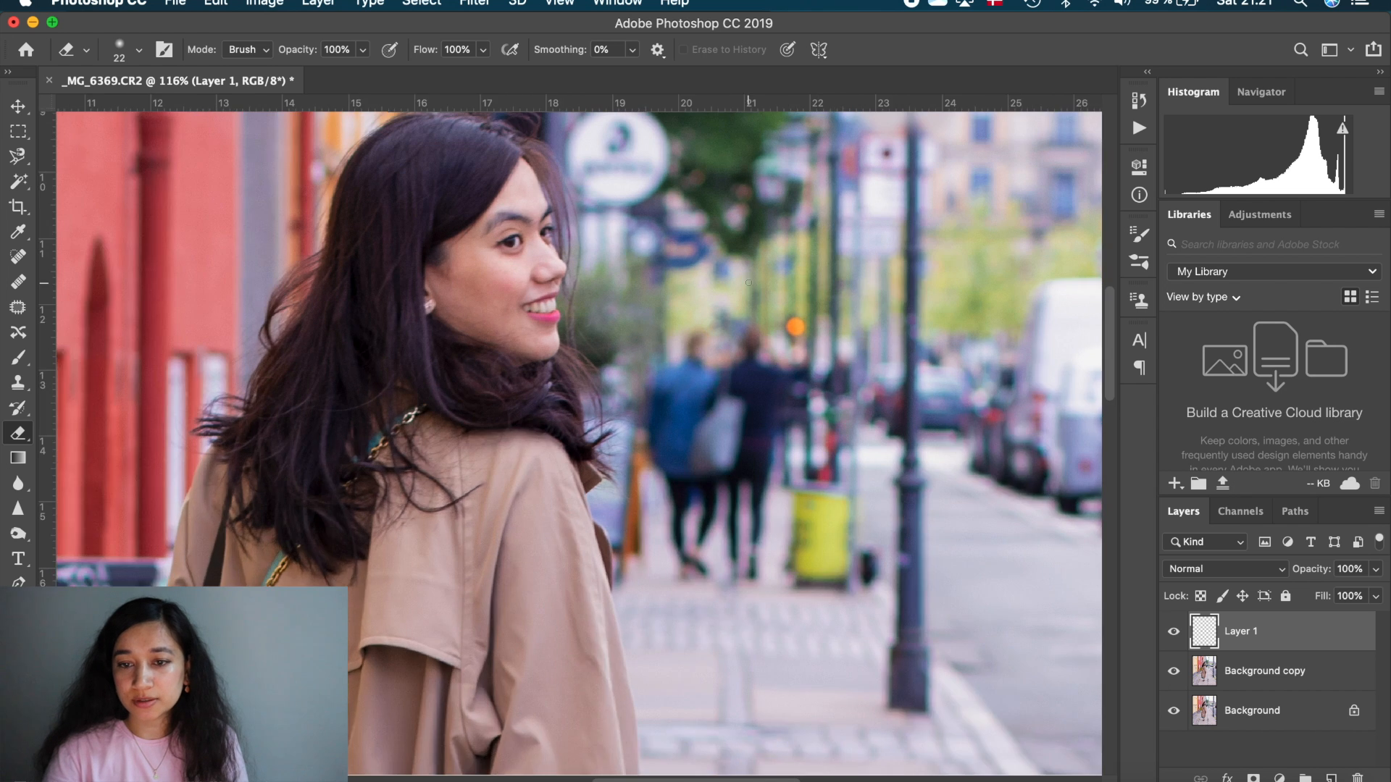
pyautogui.hscroll(3, 749, 283)
pyautogui.scroll(2, 749, 282)
pyautogui.moveTo(691, 234)
pyautogui.mouseDown()
pyautogui.moveTo(684, 308)
pyautogui.moveTo(683, 224)
pyautogui.mouseUp()
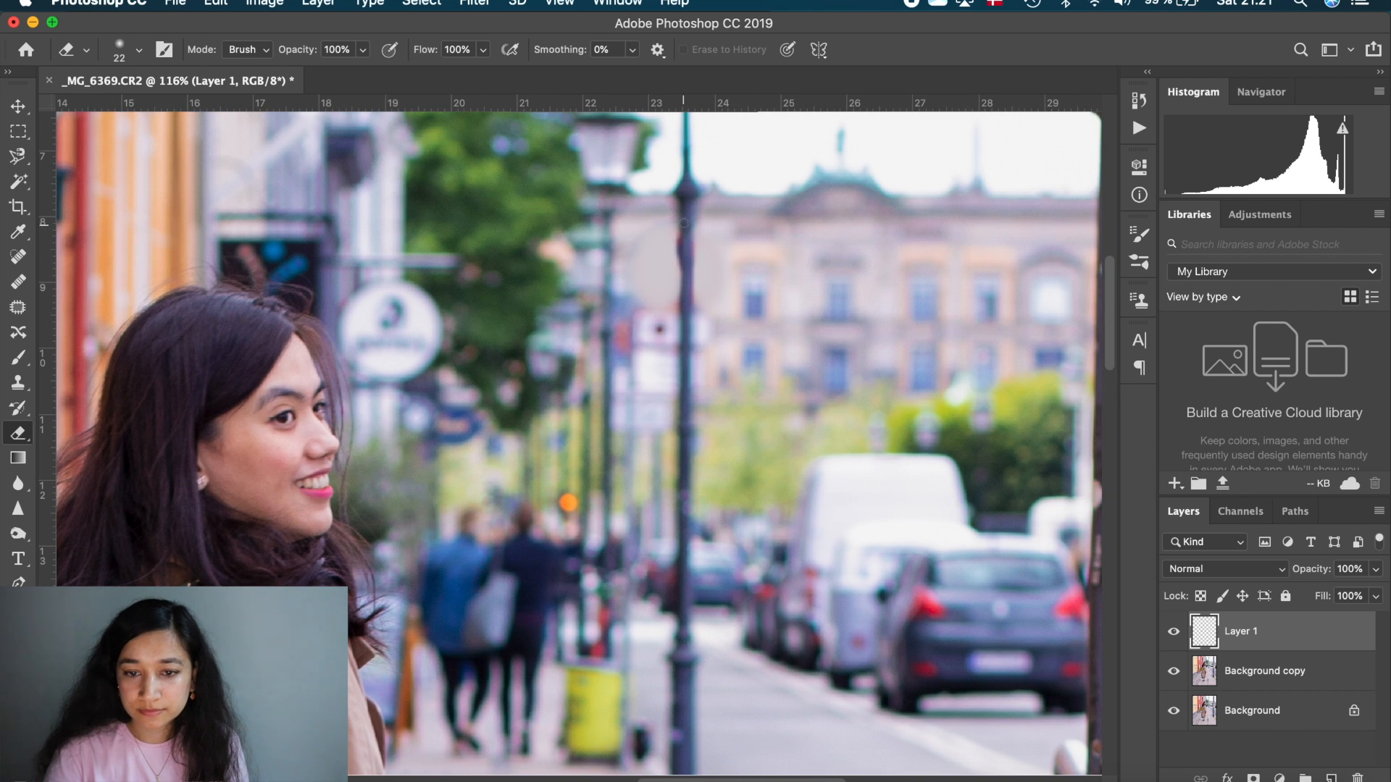
# Set the Eraser to a 60 px brush at 30% opacity and soften the edge of the paint beside the thin lamp post.
pyautogui.click(139, 50)
pyautogui.moveTo(124, 110); pyautogui.dragTo(150, 111)
pyautogui.click(139, 50)
pyautogui.click(360, 50)
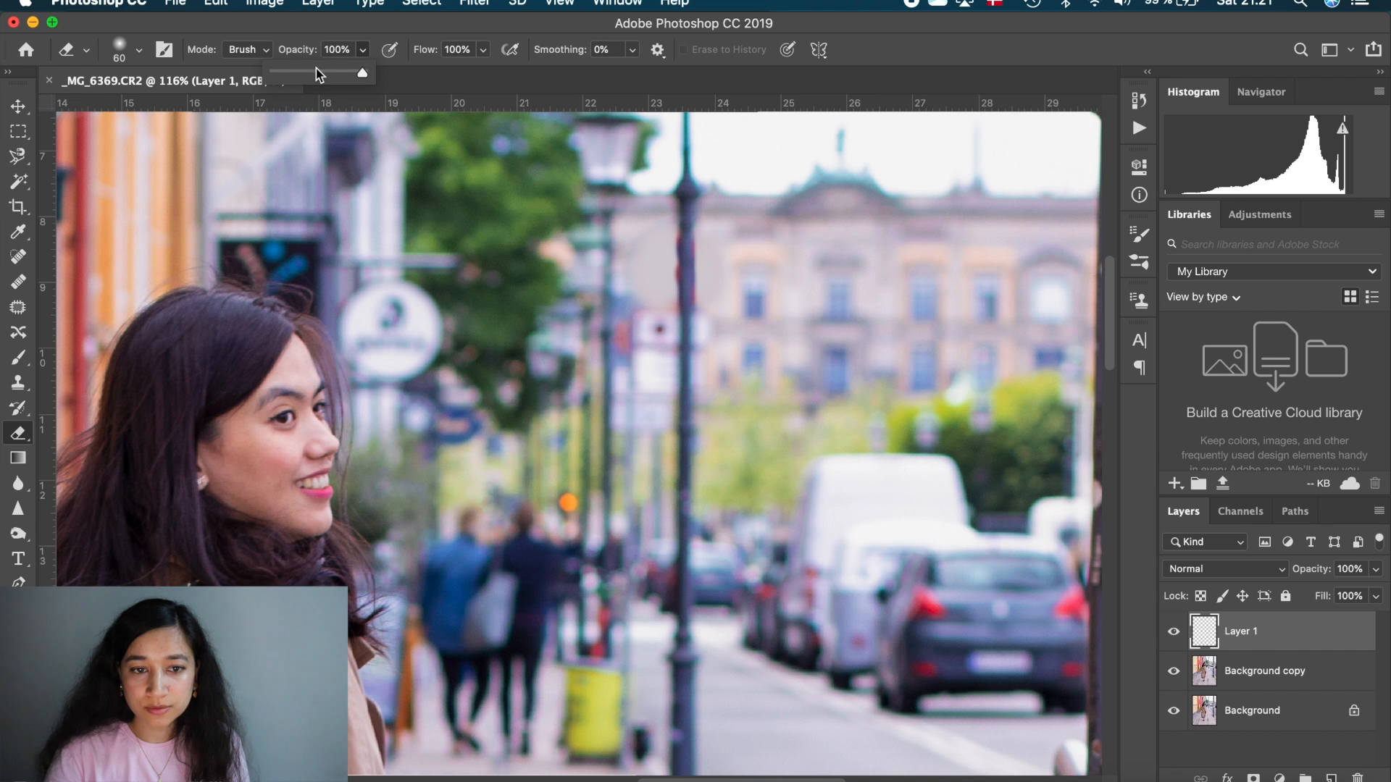
pyautogui.moveTo(313, 73); pyautogui.dragTo(299, 73)
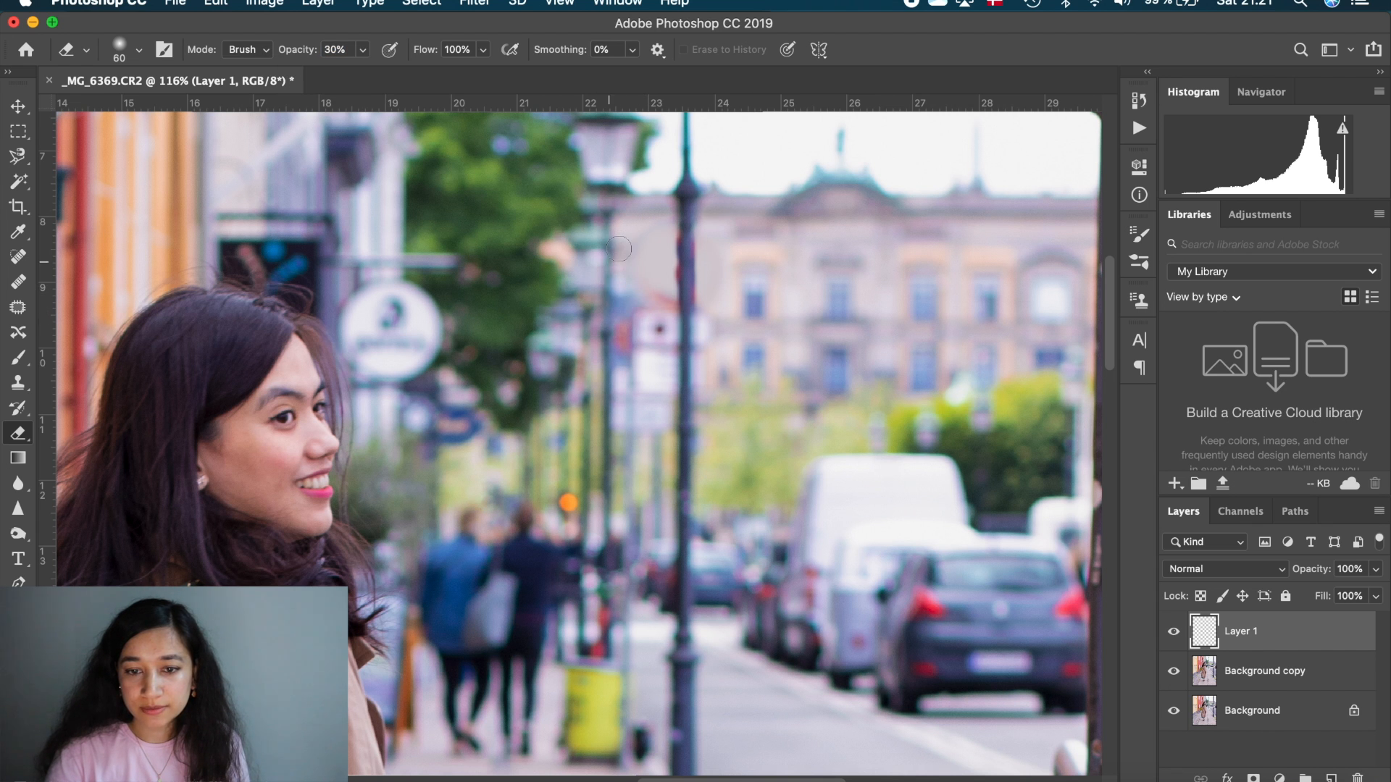
pyautogui.scroll(-8, 620, 246)
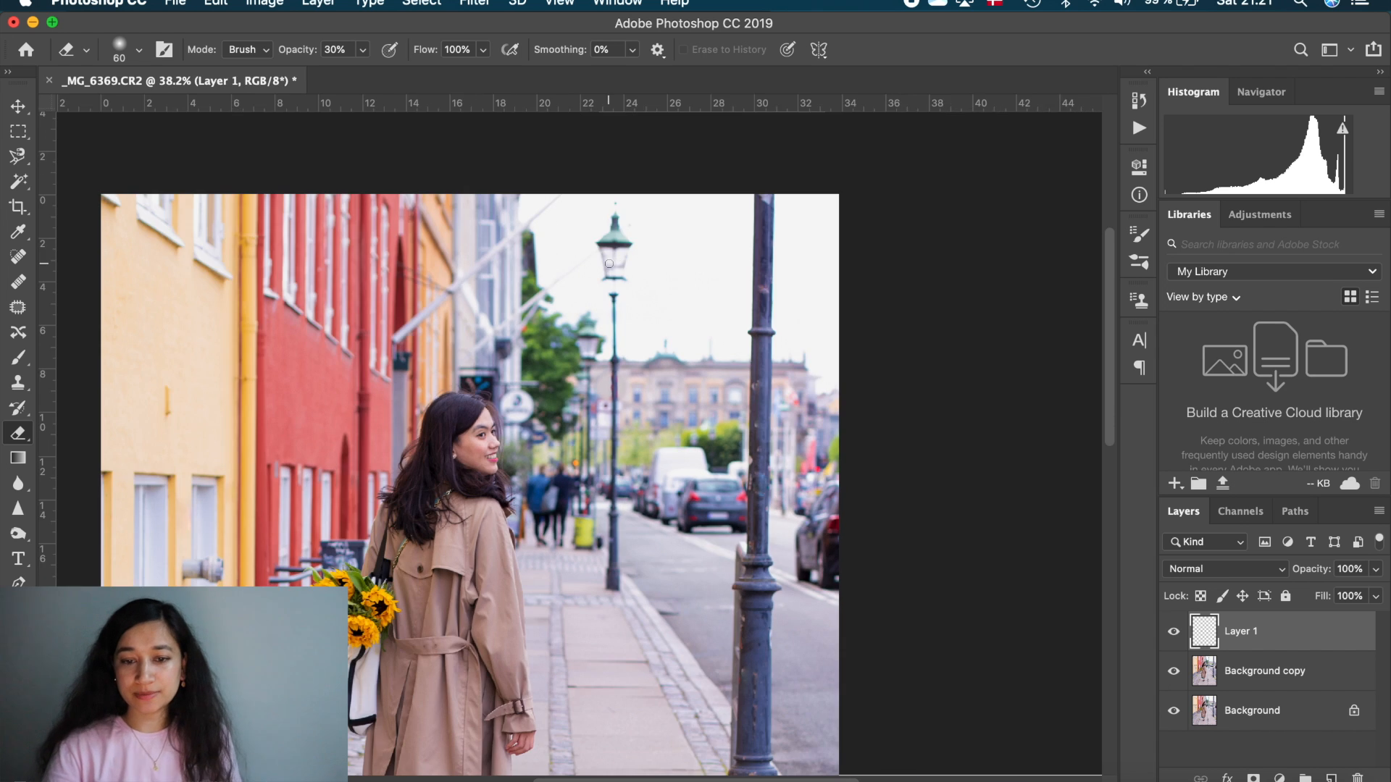
pyautogui.scroll(-5, 609, 263)
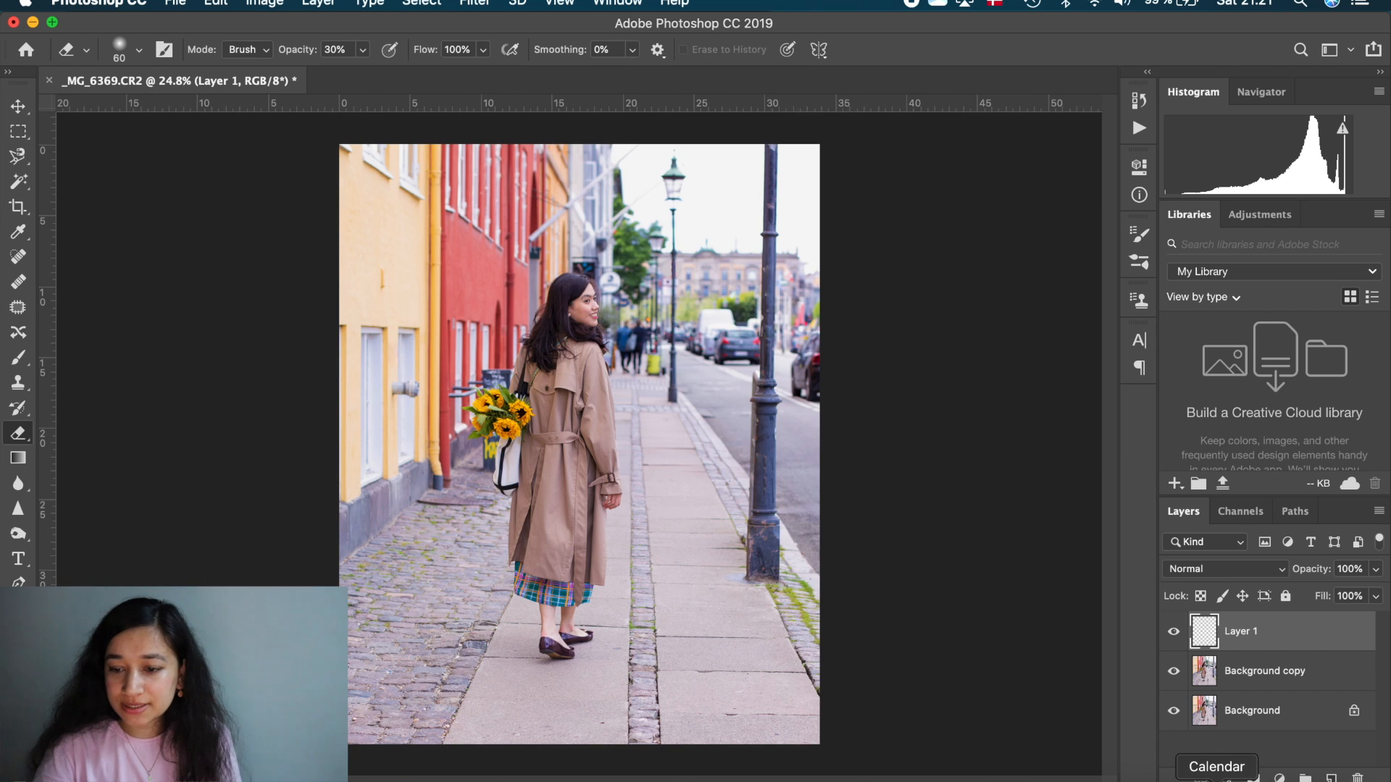
# Merge Layer 1 and Background copy into one layer.
pyautogui.rightClick(1288, 673)
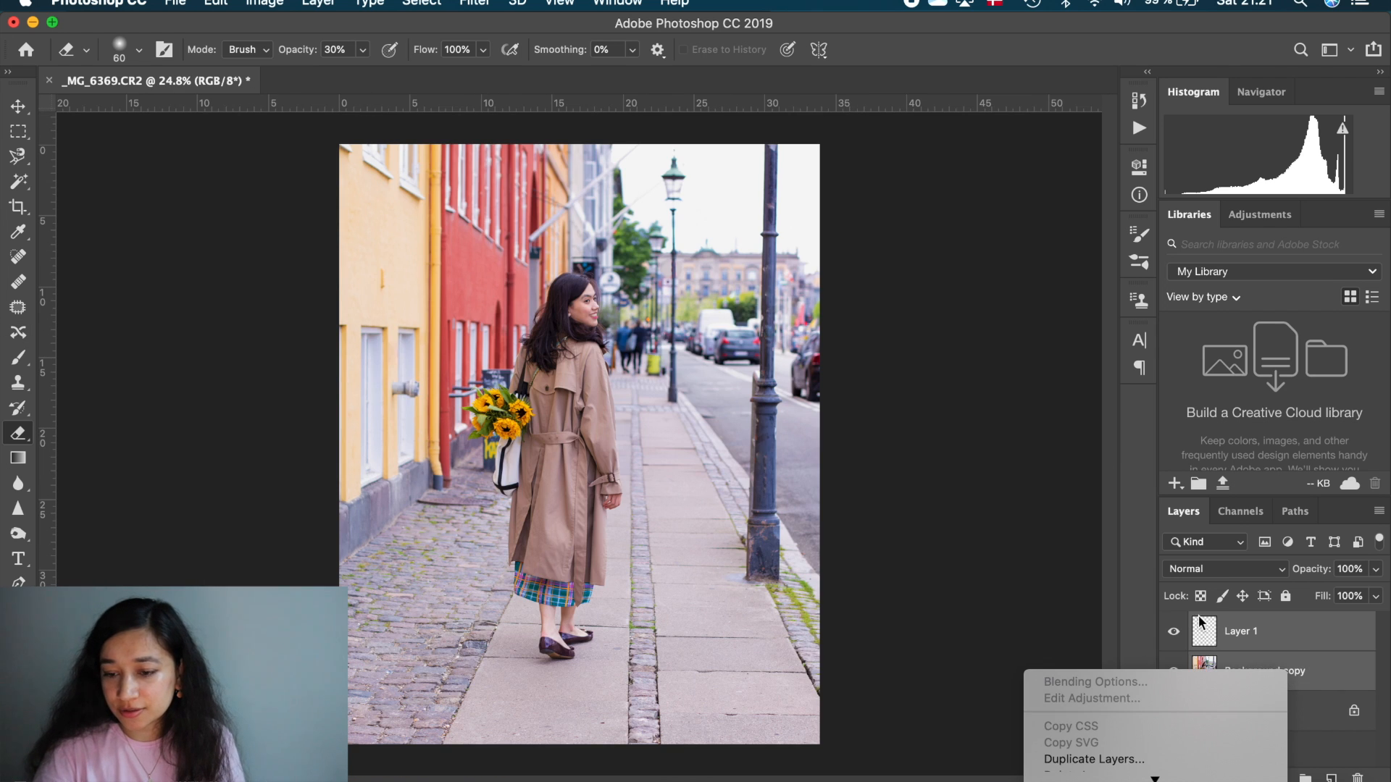
pyautogui.scroll(-10, 1171, 697)
pyautogui.click(1138, 542)
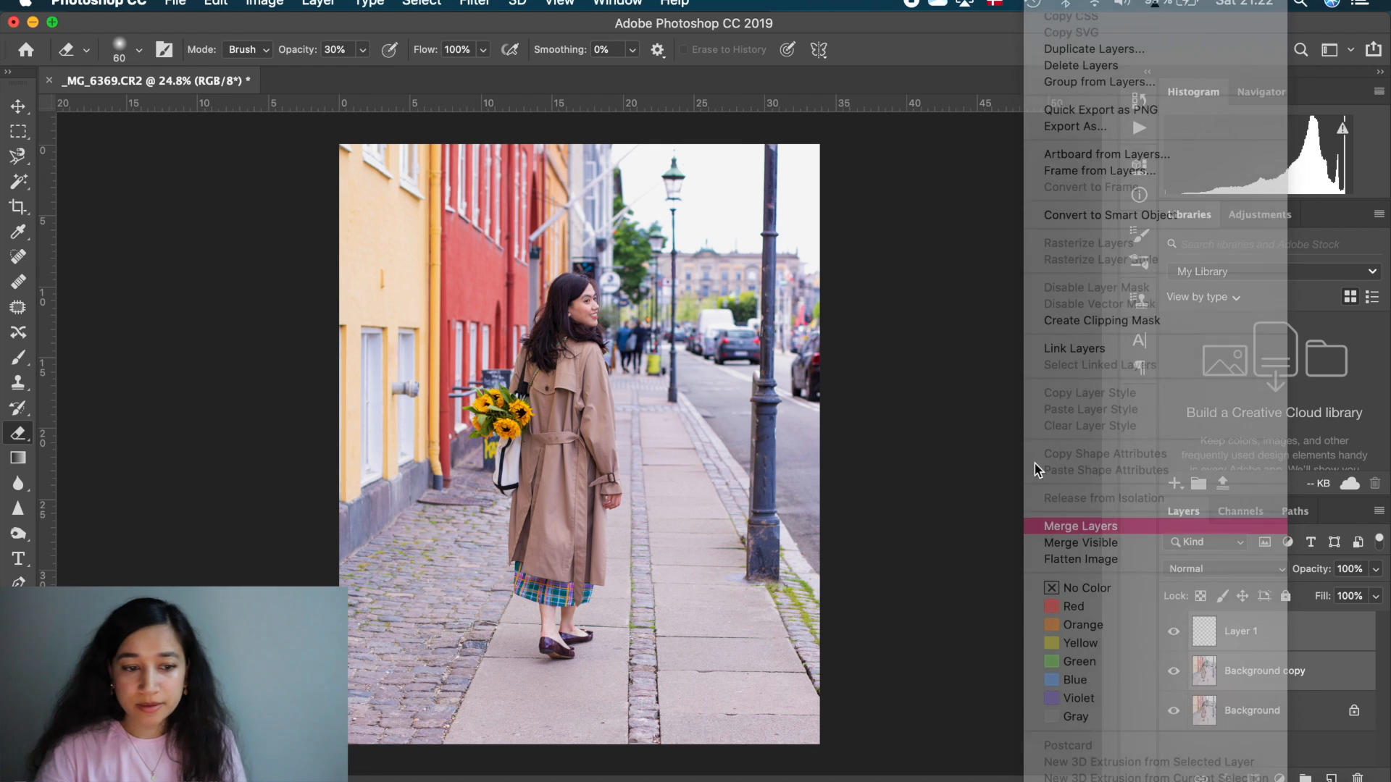
# Patch the painted spot on the street side of the thin lamp post with building facade, and clear the selection.
pyautogui.click(18, 306)
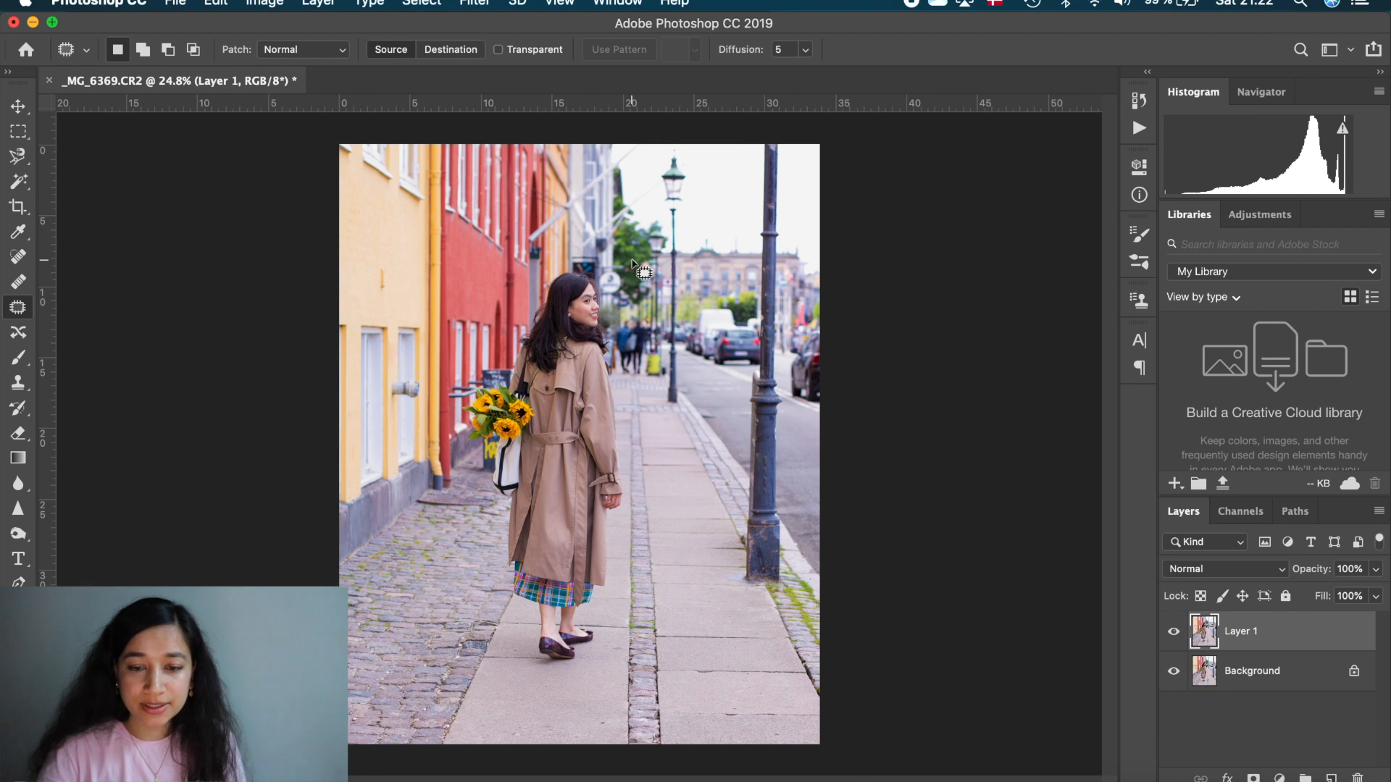
pyautogui.scroll(5, 641, 272)
pyautogui.scroll(3, 641, 272)
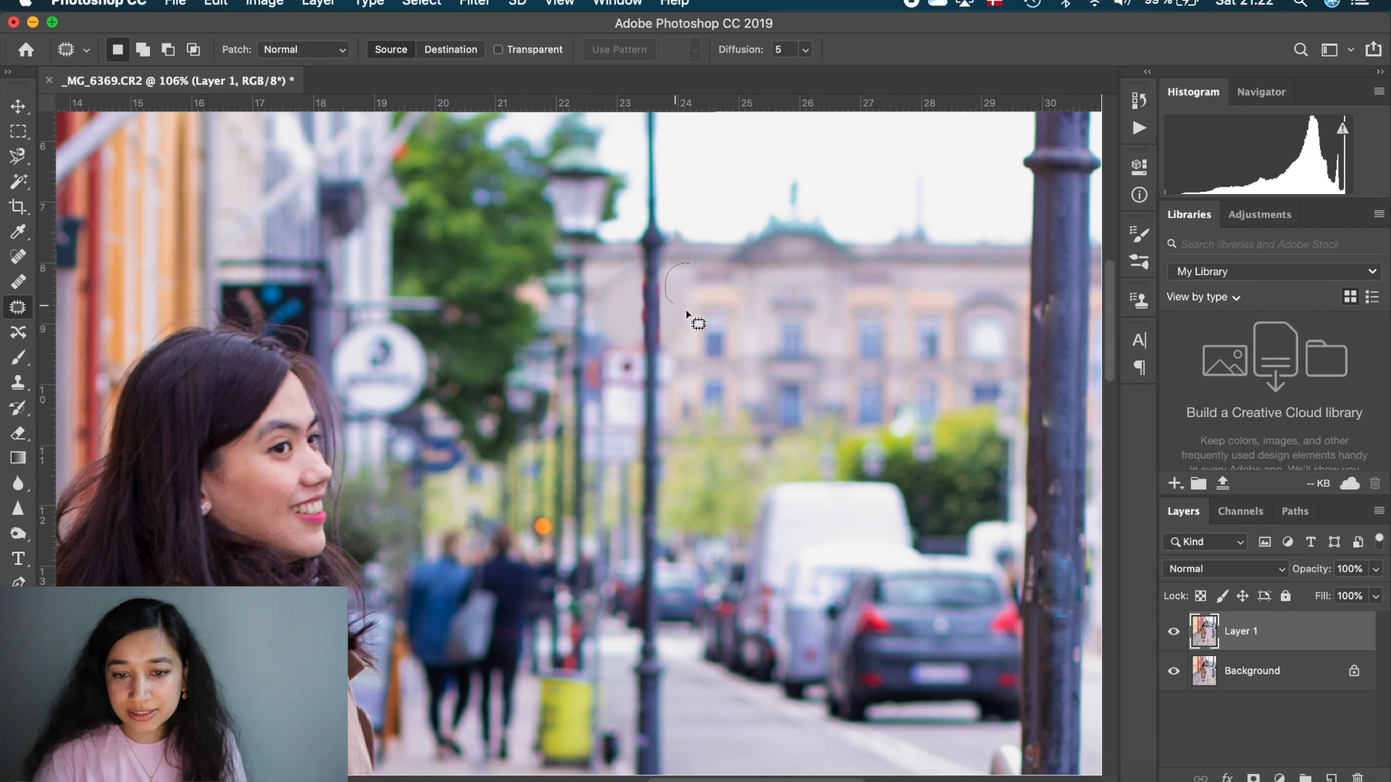
pyautogui.moveTo(721, 293)
pyautogui.mouseDown()
pyautogui.moveTo(679, 306)
pyautogui.moveTo(671, 329)
pyautogui.moveTo(676, 359)
pyautogui.moveTo(693, 362)
pyautogui.moveTo(697, 322)
pyautogui.moveTo(696, 394)
pyautogui.mouseUp()
pyautogui.click(722, 294)
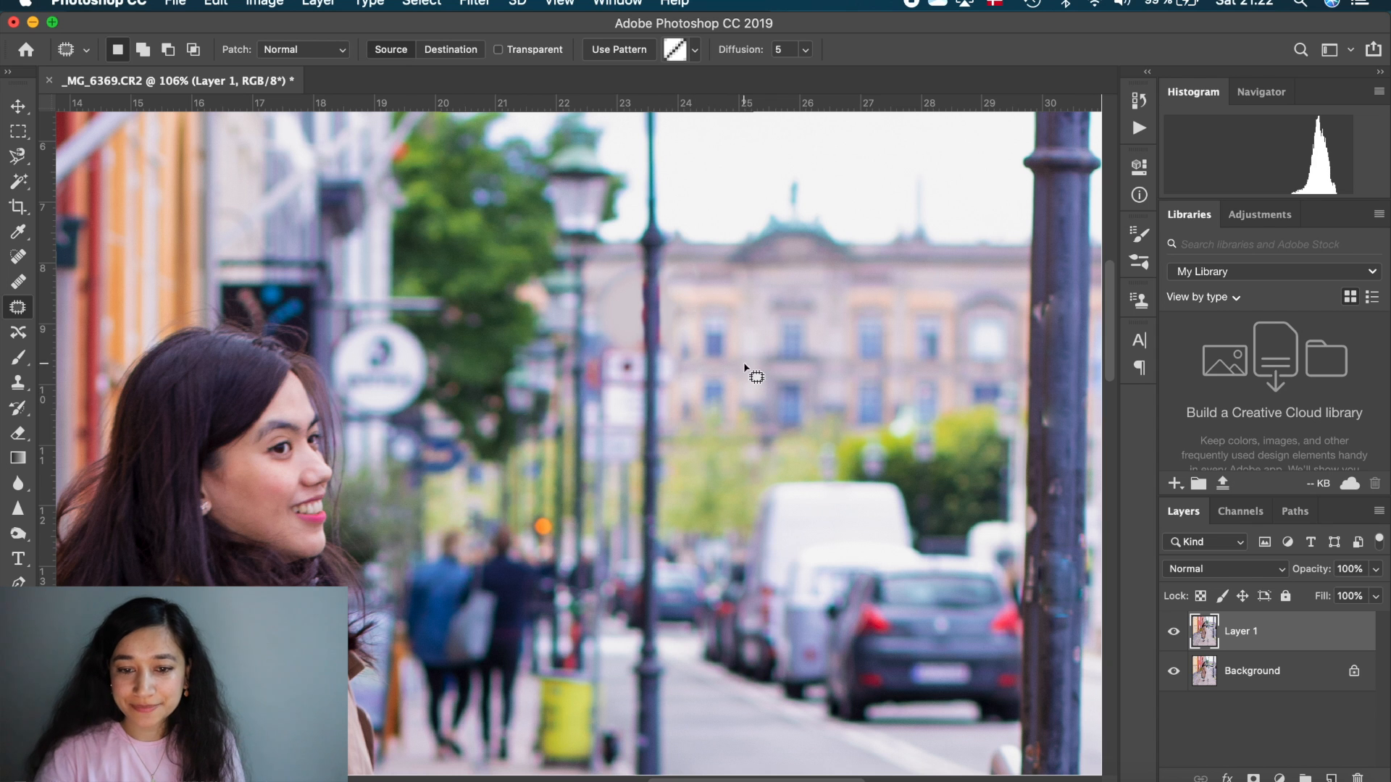
pyautogui.click(742, 365)
# Patch the remaining painted area between the tree and the thin lamp post, undoing the first attempt, and clear the selection.
pyautogui.scroll(1, 611, 379)
pyautogui.moveTo(613, 317)
pyautogui.mouseDown()
pyautogui.moveTo(643, 318)
pyautogui.moveTo(642, 298)
pyautogui.moveTo(628, 350)
pyautogui.moveTo(642, 297)
pyautogui.moveTo(612, 305)
pyautogui.moveTo(630, 313)
pyautogui.mouseUp()
pyautogui.press('super+z')
pyautogui.click(631, 346)
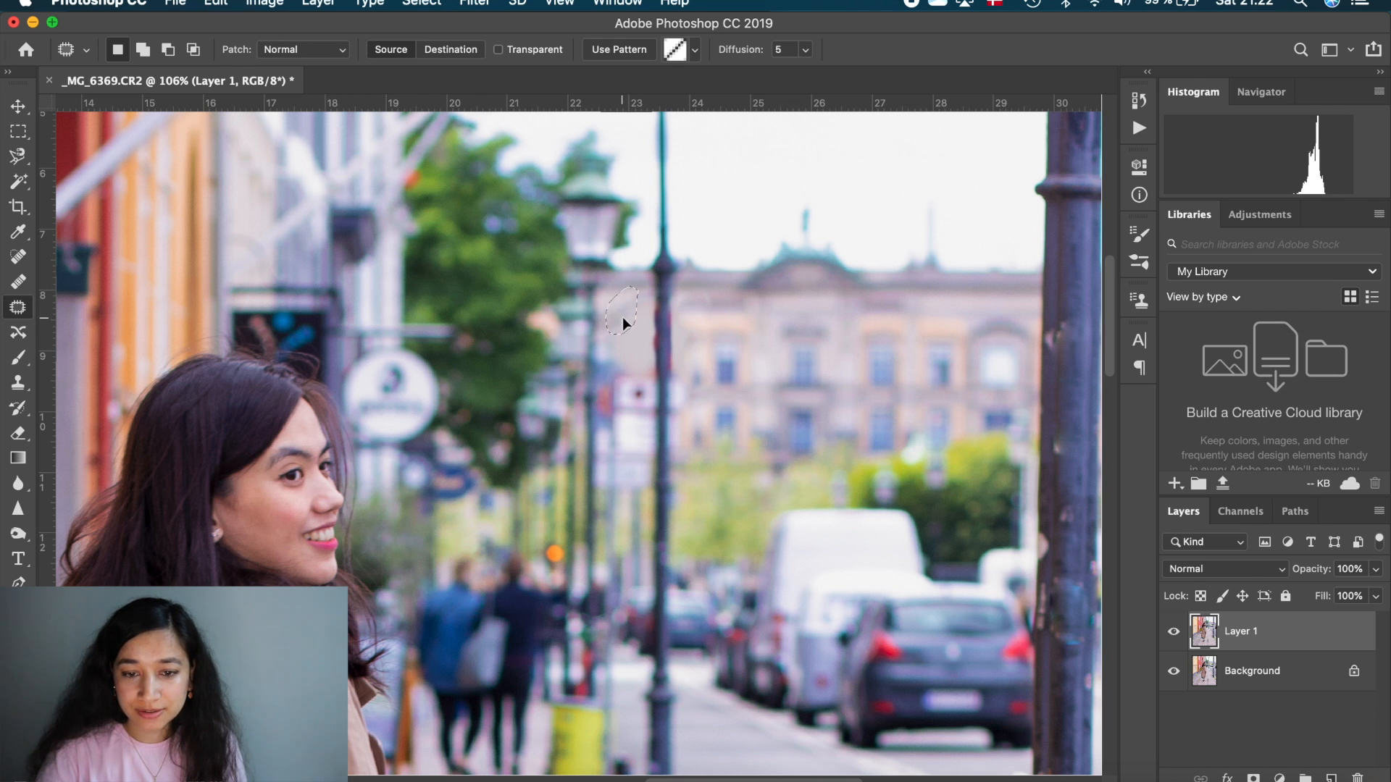
pyautogui.click(635, 342)
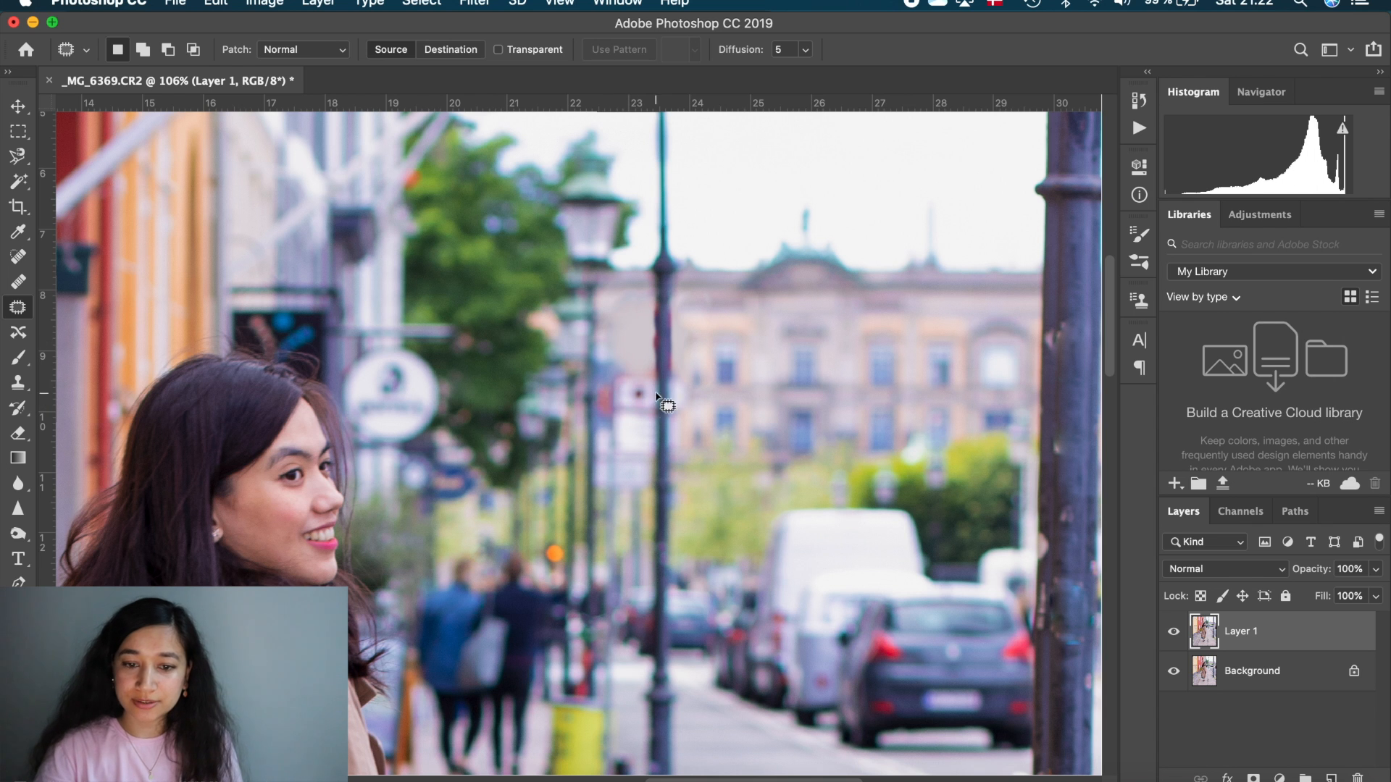
pyautogui.moveTo(638, 351)
pyautogui.mouseDown()
pyautogui.moveTo(621, 377)
pyautogui.moveTo(654, 374)
pyautogui.moveTo(643, 362)
pyautogui.mouseUp()
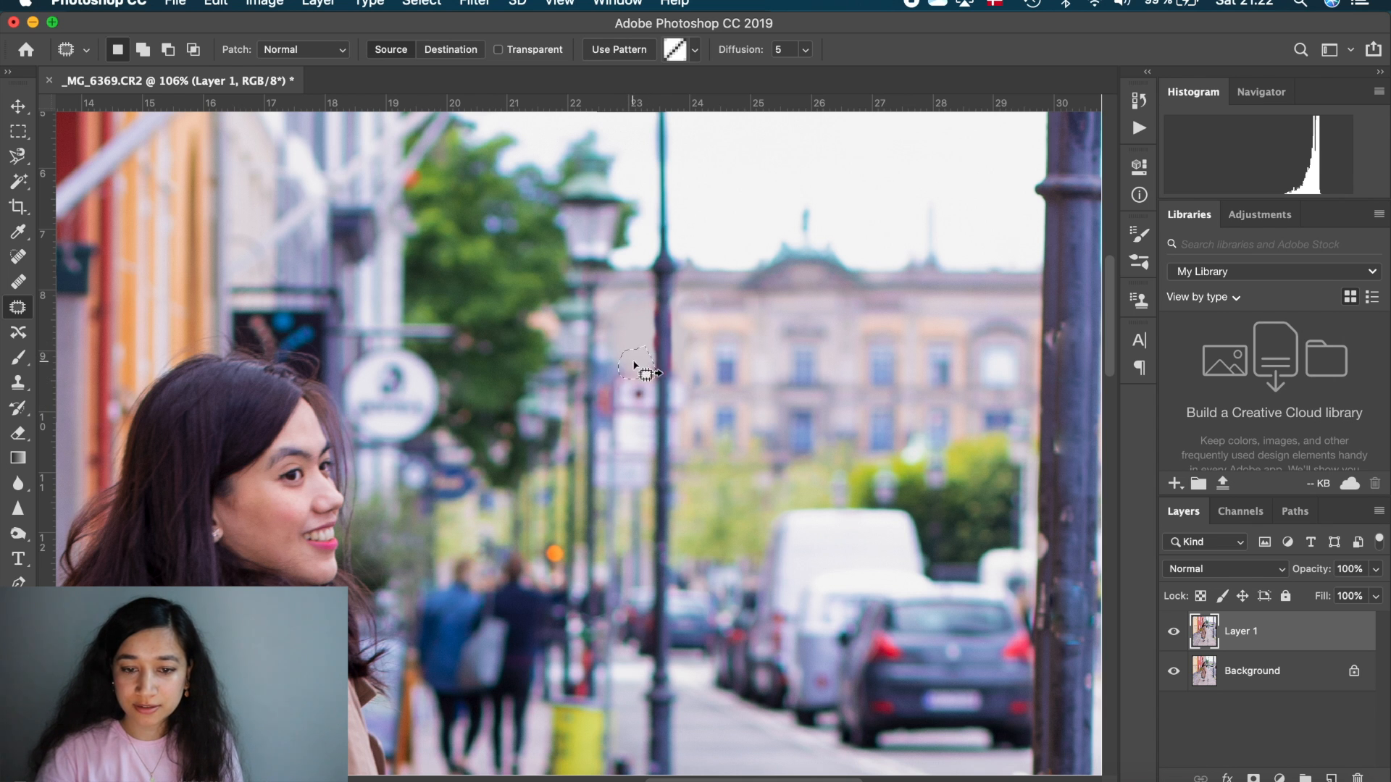
pyautogui.click(624, 360)
pyautogui.moveTo(647, 356)
pyautogui.mouseDown()
pyautogui.moveTo(628, 370)
pyautogui.moveTo(657, 369)
pyautogui.mouseUp()
pyautogui.scroll(-5, 638, 377)
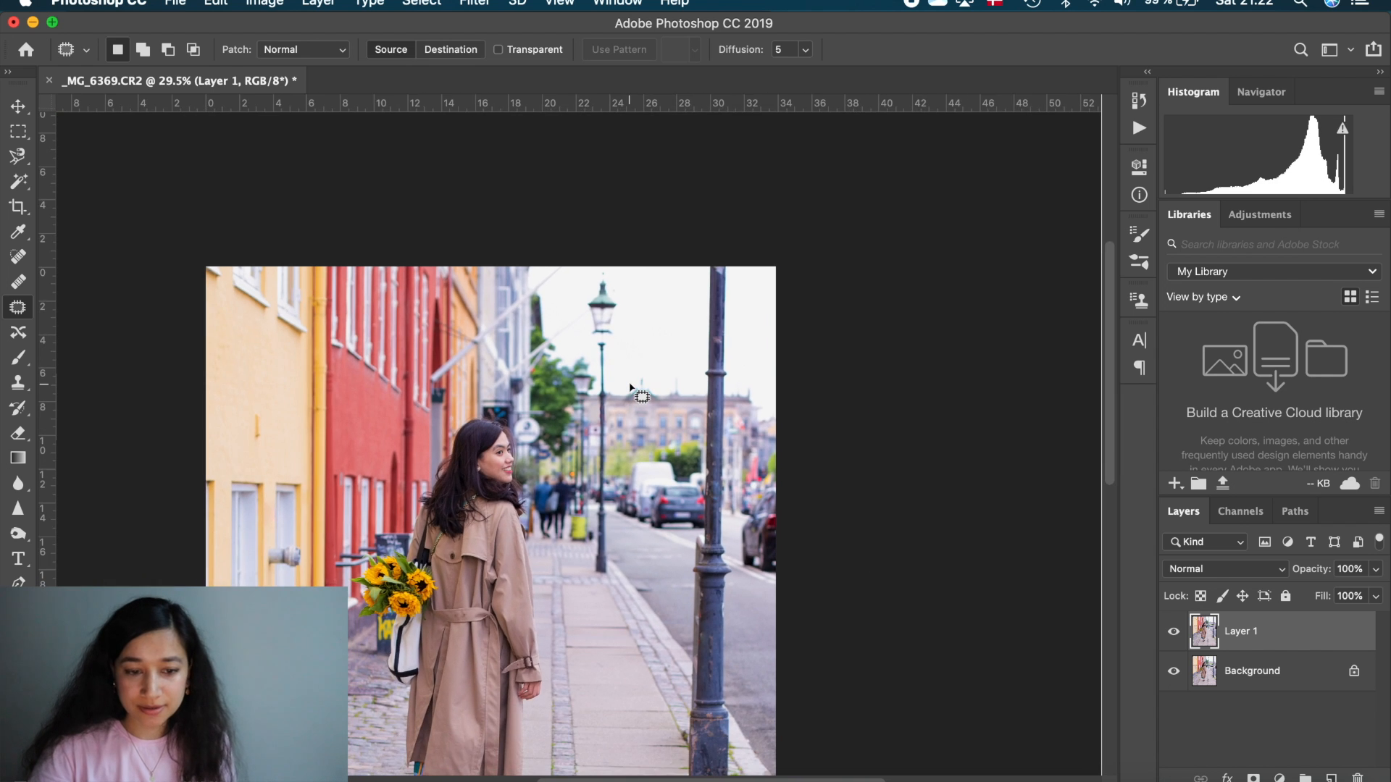
# Patch the small mark on the paving slab near the photo's lower edge, and clear the selection.
pyautogui.scroll(-1, 630, 388)
pyautogui.scroll(4, 630, 387)
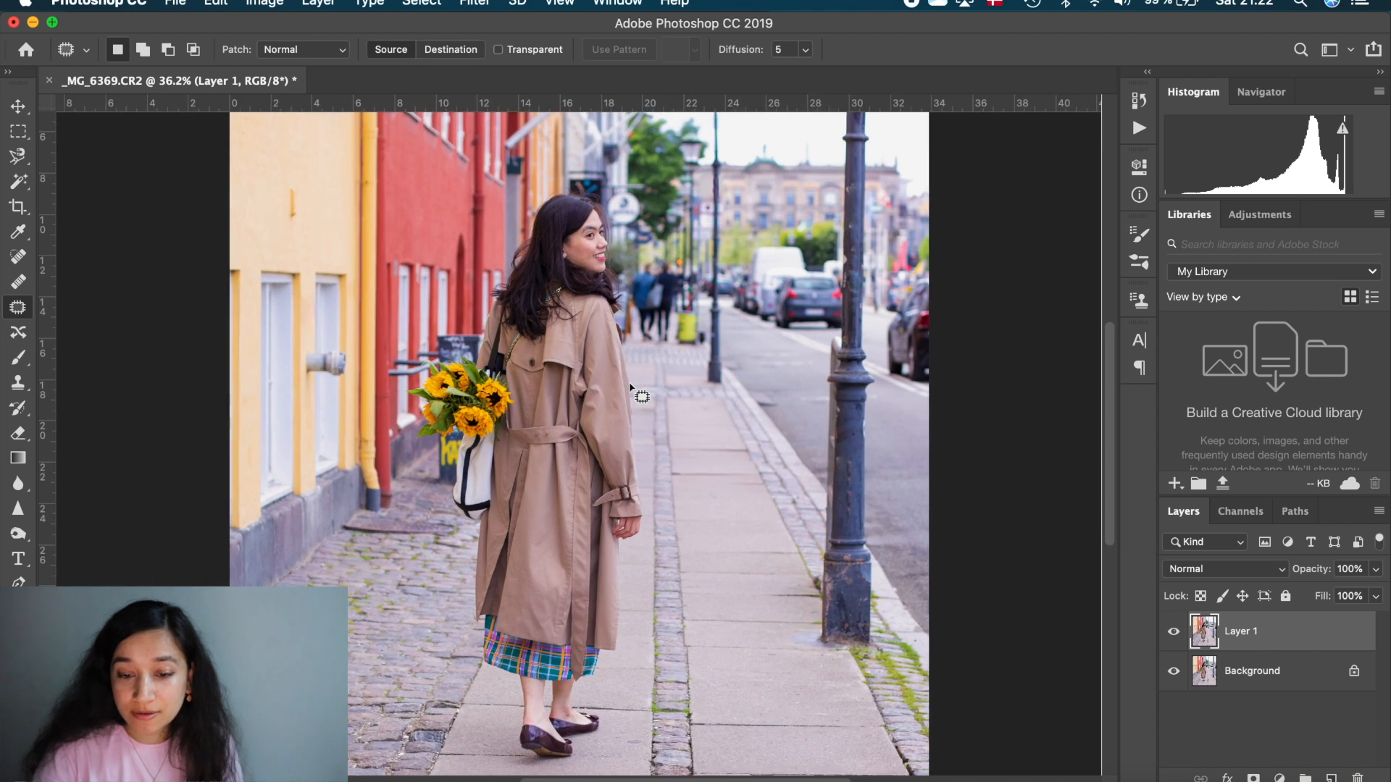
pyautogui.scroll(-10, 630, 388)
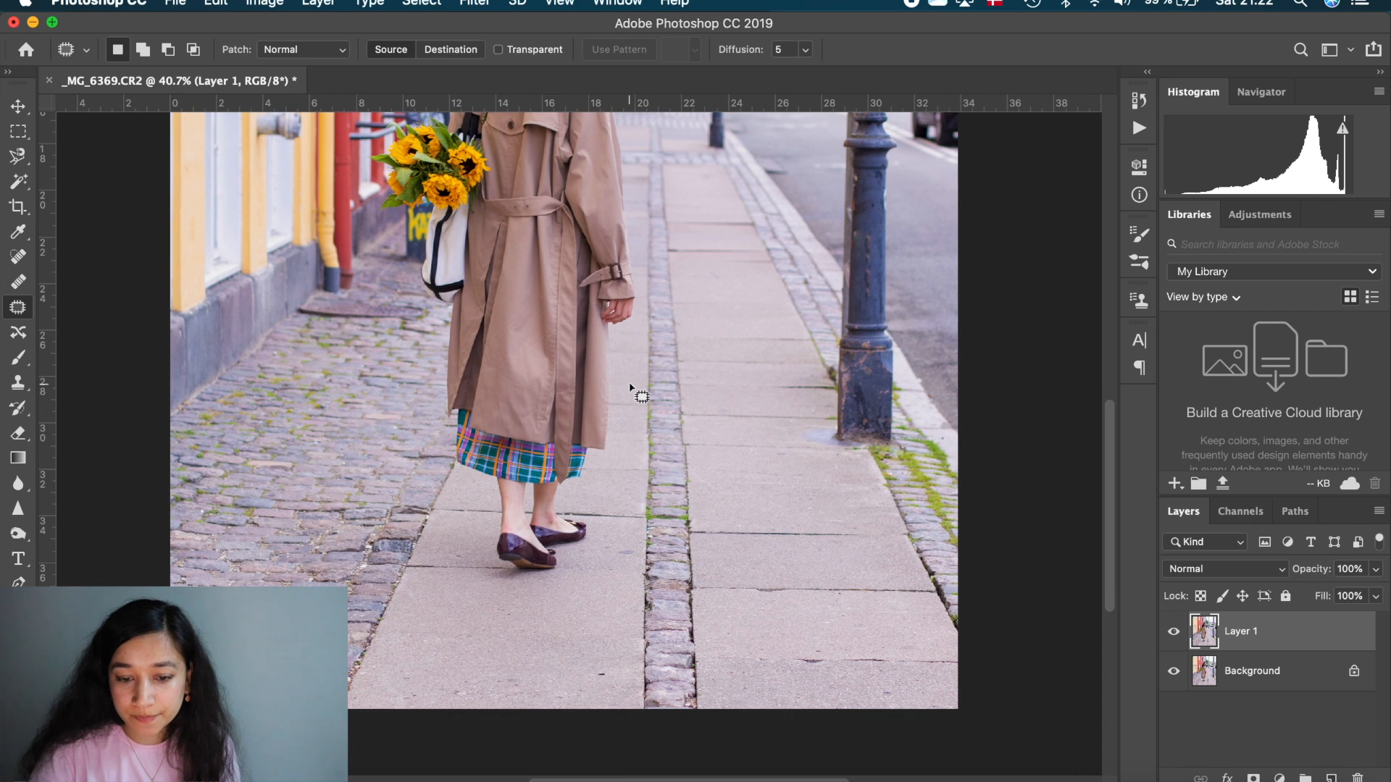
pyautogui.moveTo(609, 665); pyautogui.dragTo(606, 683)
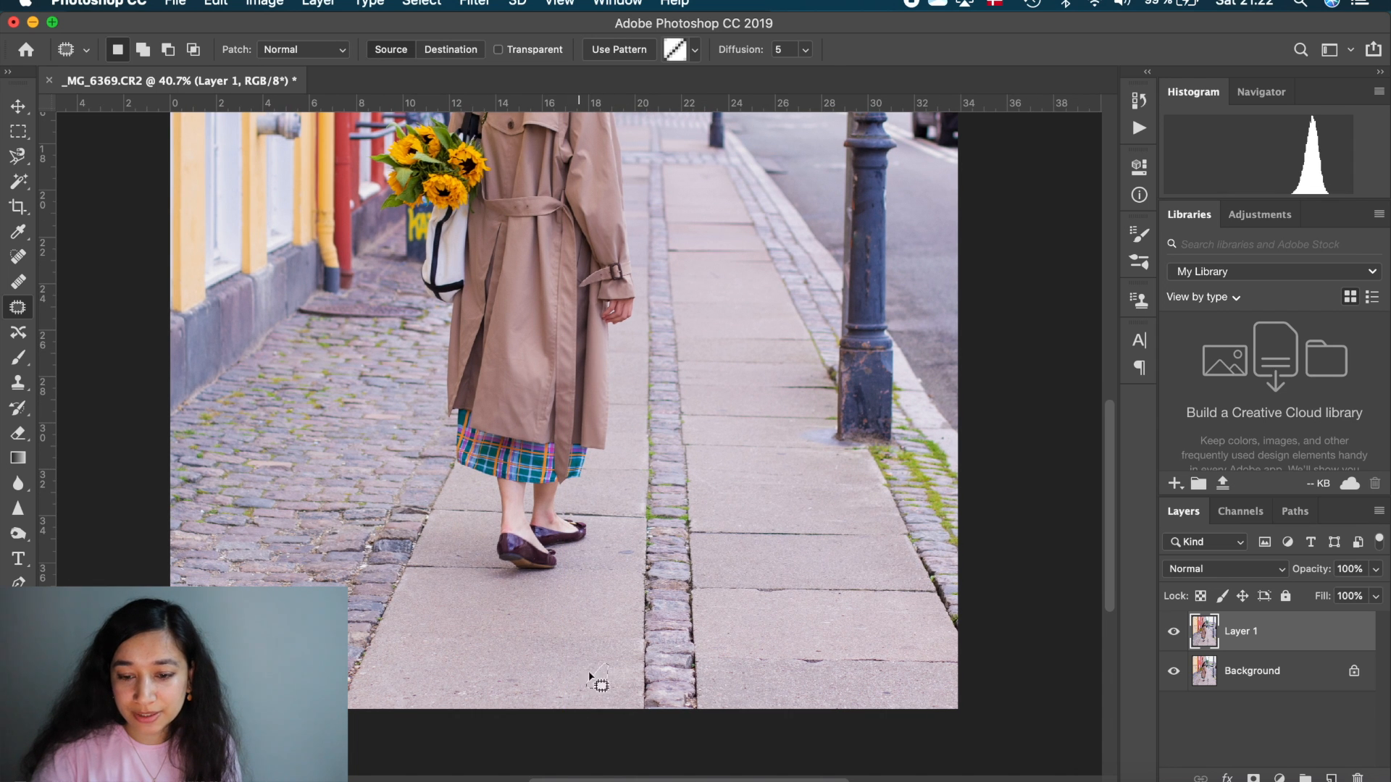
pyautogui.press('super+d')
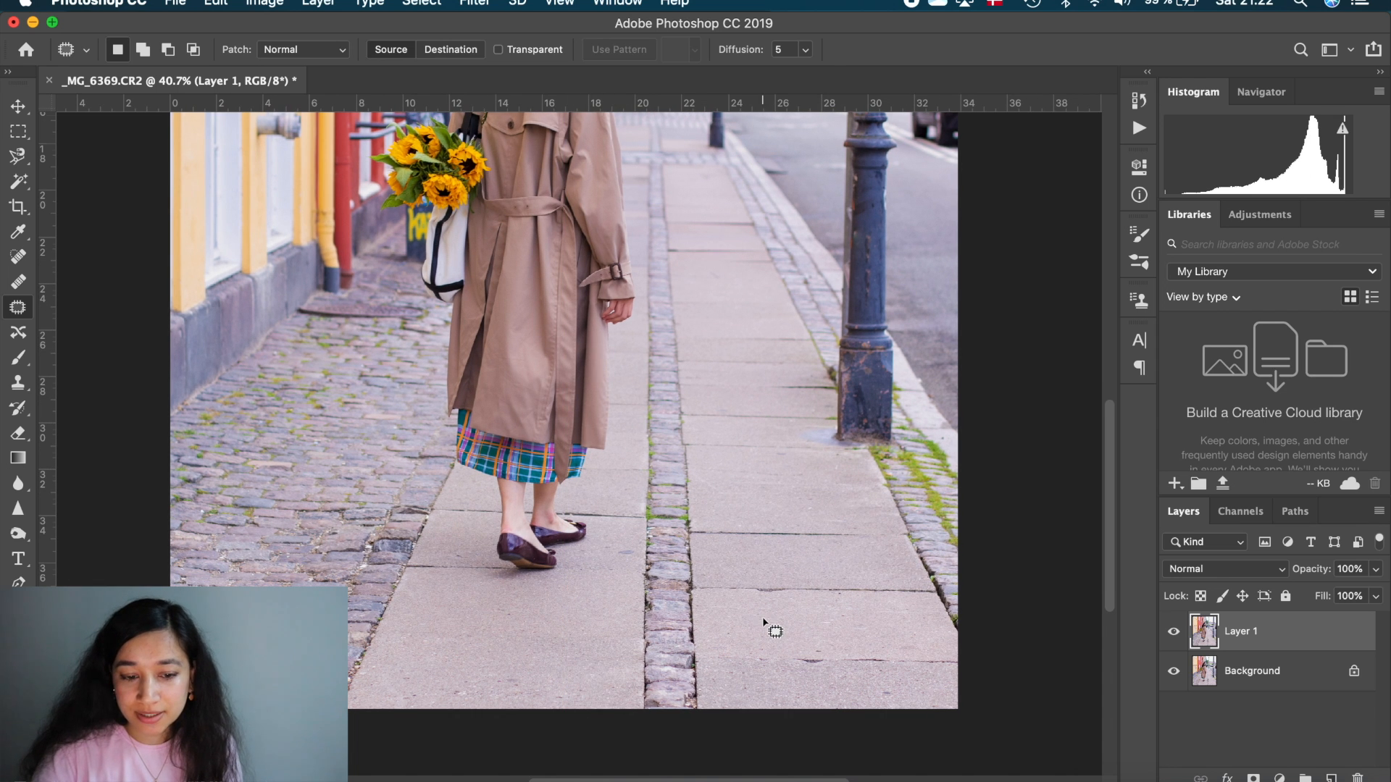
# Crop the photo tighter at 4:5, trimming the street beyond the foreground lamp post.
pyautogui.scroll(3, 764, 621)
pyautogui.press('super+0')
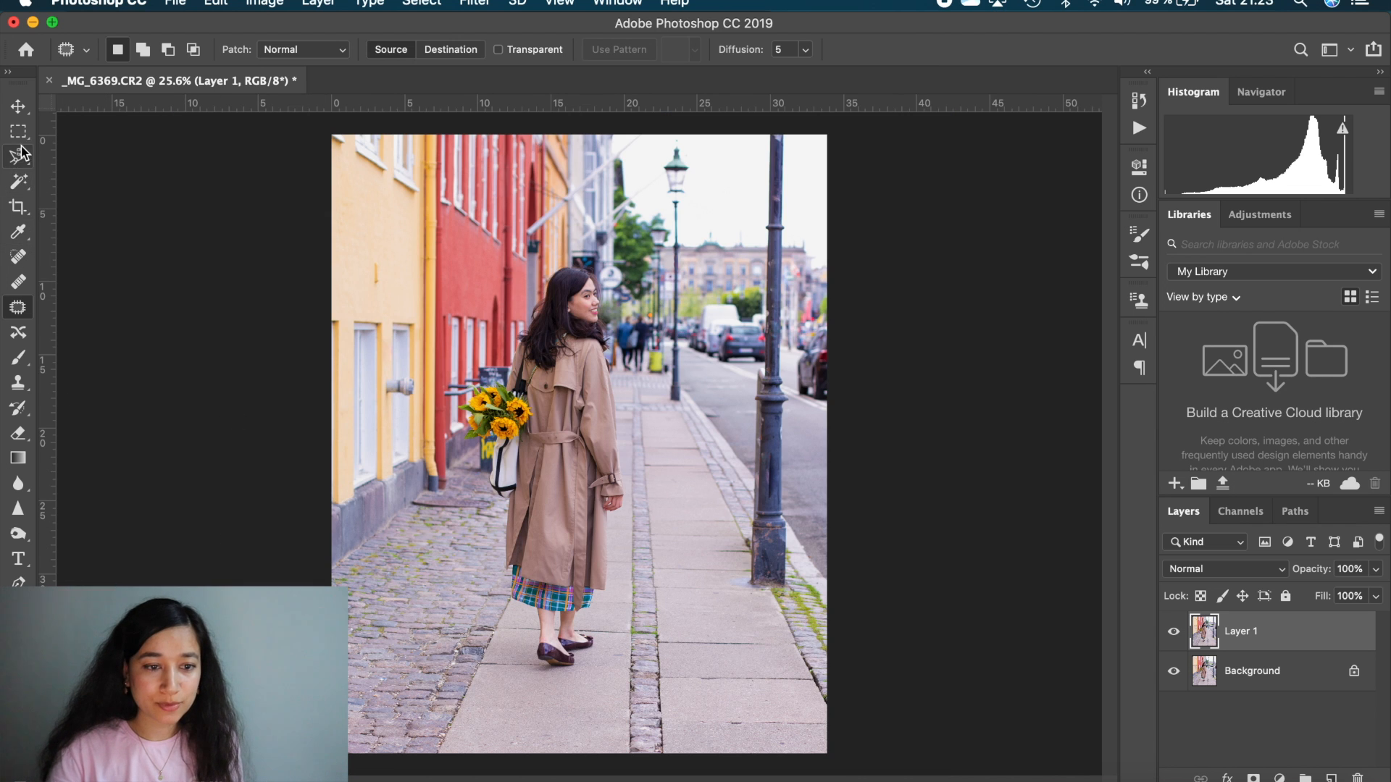
pyautogui.click(18, 206)
pyautogui.moveTo(824, 750); pyautogui.dragTo(763, 687)
pyautogui.moveTo(733, 651)
pyautogui.mouseDown()
pyautogui.moveTo(731, 634)
pyautogui.moveTo(732, 651)
pyautogui.mouseUp()
pyautogui.moveTo(790, 706); pyautogui.dragTo(813, 668)
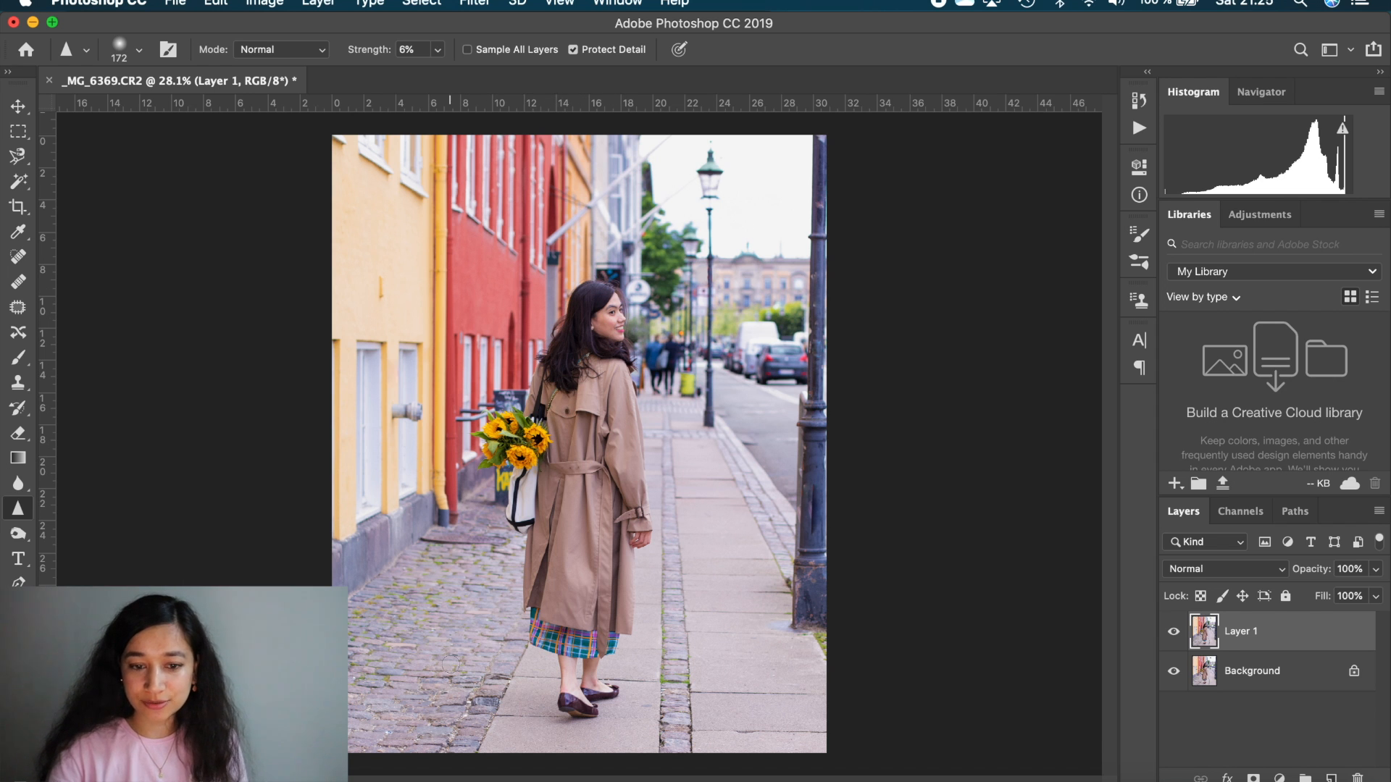
# Choose the Burn tool and set its brush size to 316 px.
pyautogui.moveTo(19, 534); pyautogui.dragTo(65, 550)
pyautogui.click(139, 51)
pyautogui.click(143, 109)
pyautogui.click(142, 45)
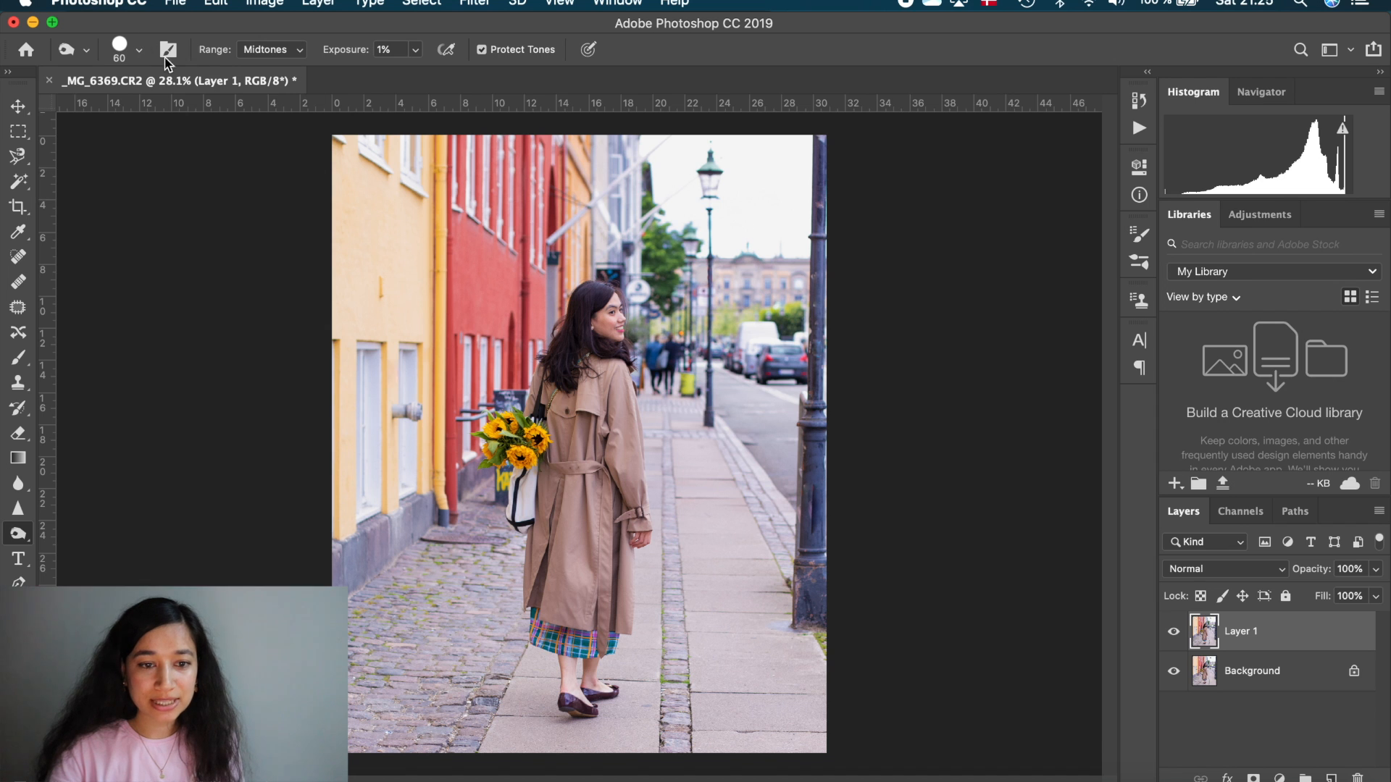
pyautogui.click(139, 50)
pyautogui.click(207, 108)
pyautogui.click(447, 89)
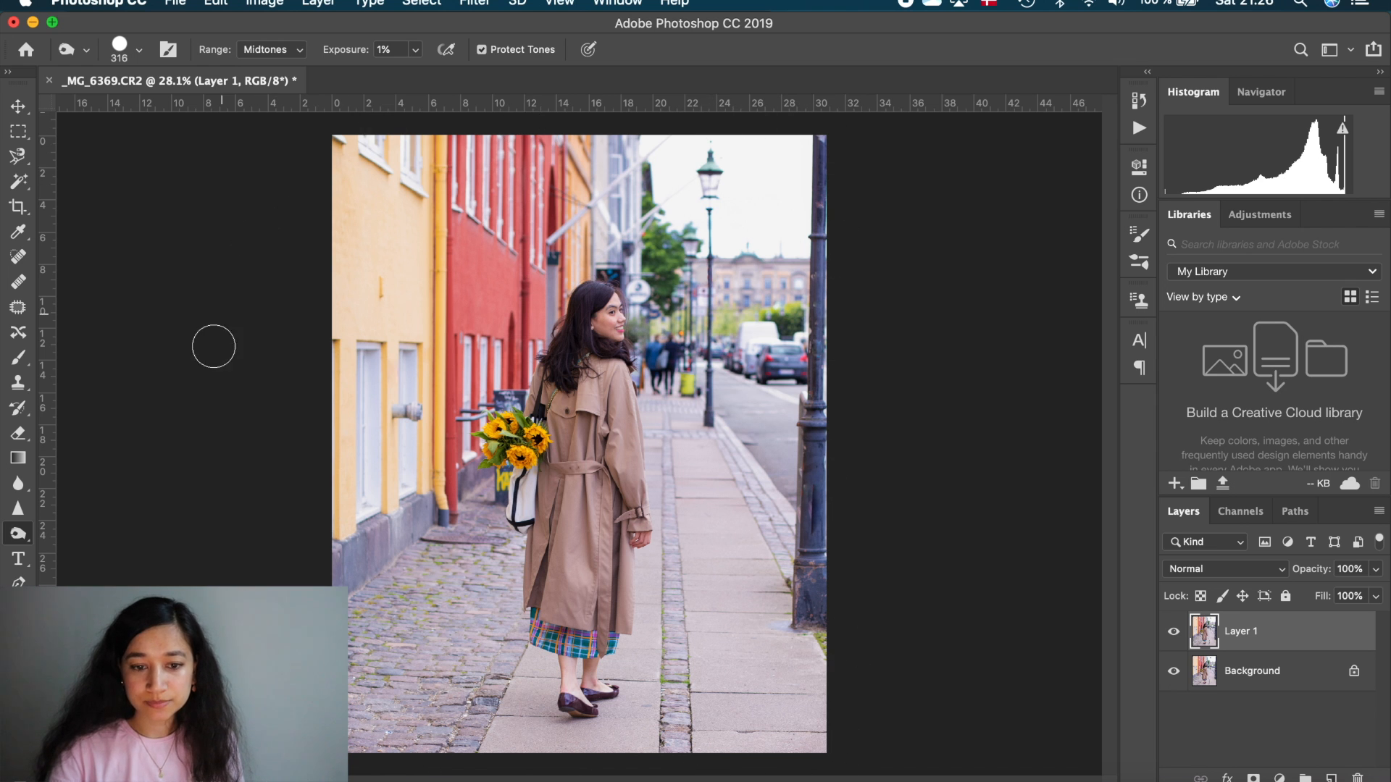
# Hide and show Layer 1 to compare the edited photo with the original.
pyautogui.scroll(1, 211, 359)
pyautogui.scroll(1, 579, 442)
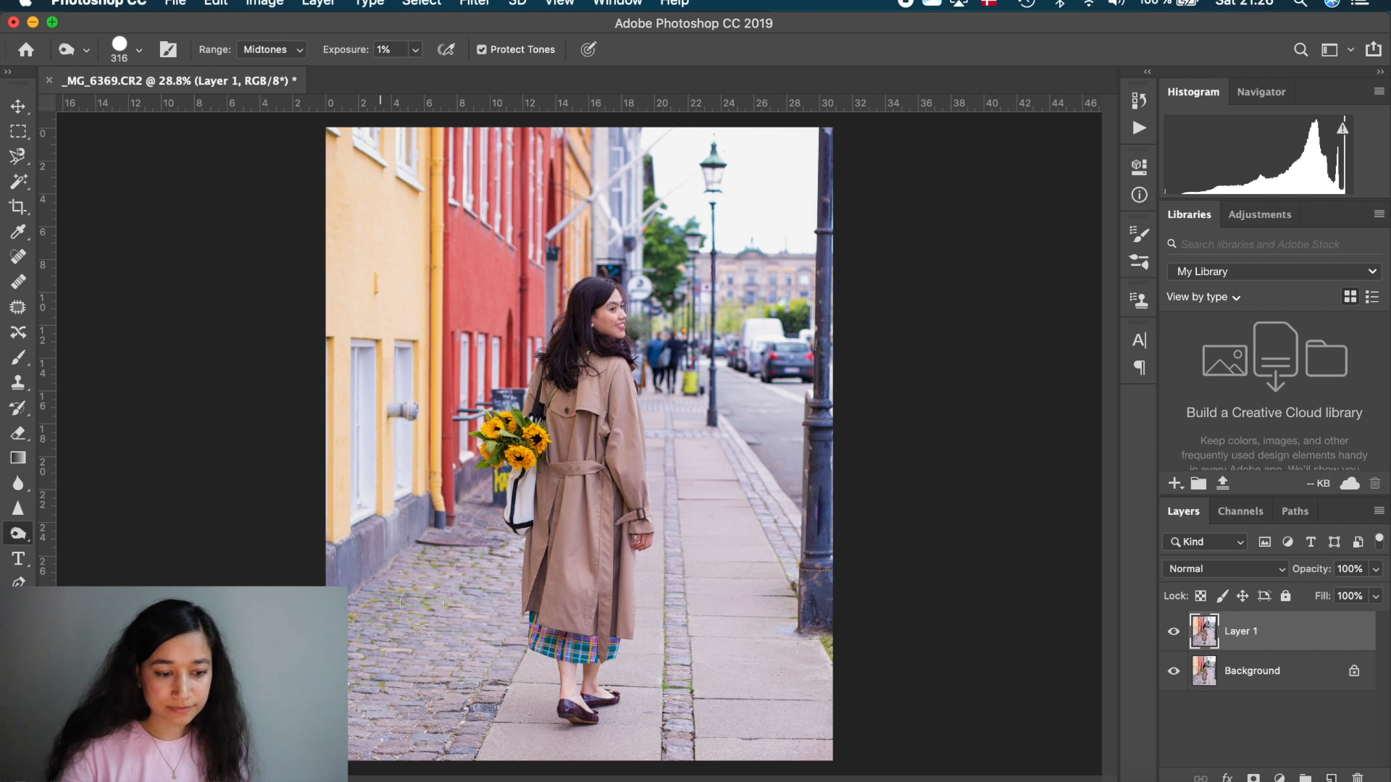
pyautogui.scroll(1, 834, 517)
pyautogui.scroll(-2, 834, 517)
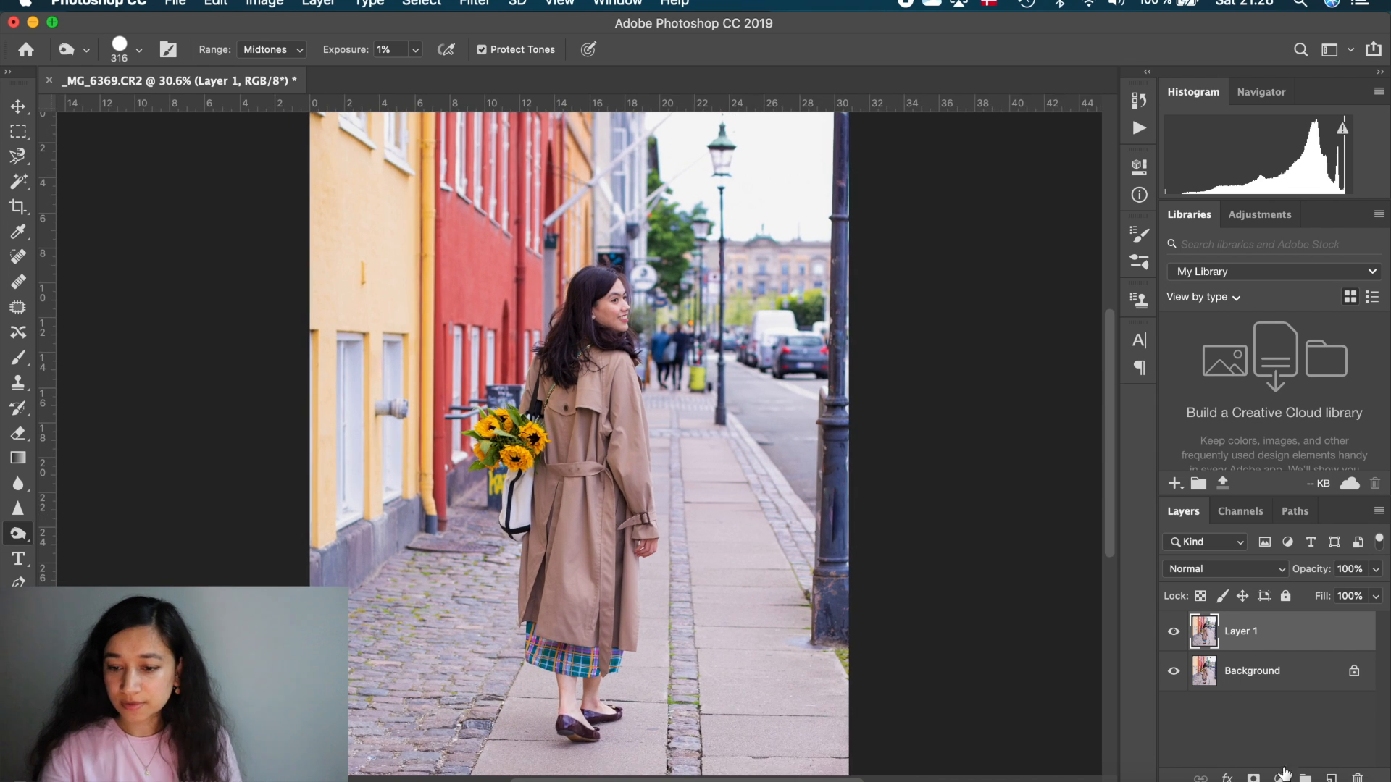
pyautogui.click(1173, 633)
pyautogui.click(1174, 633)
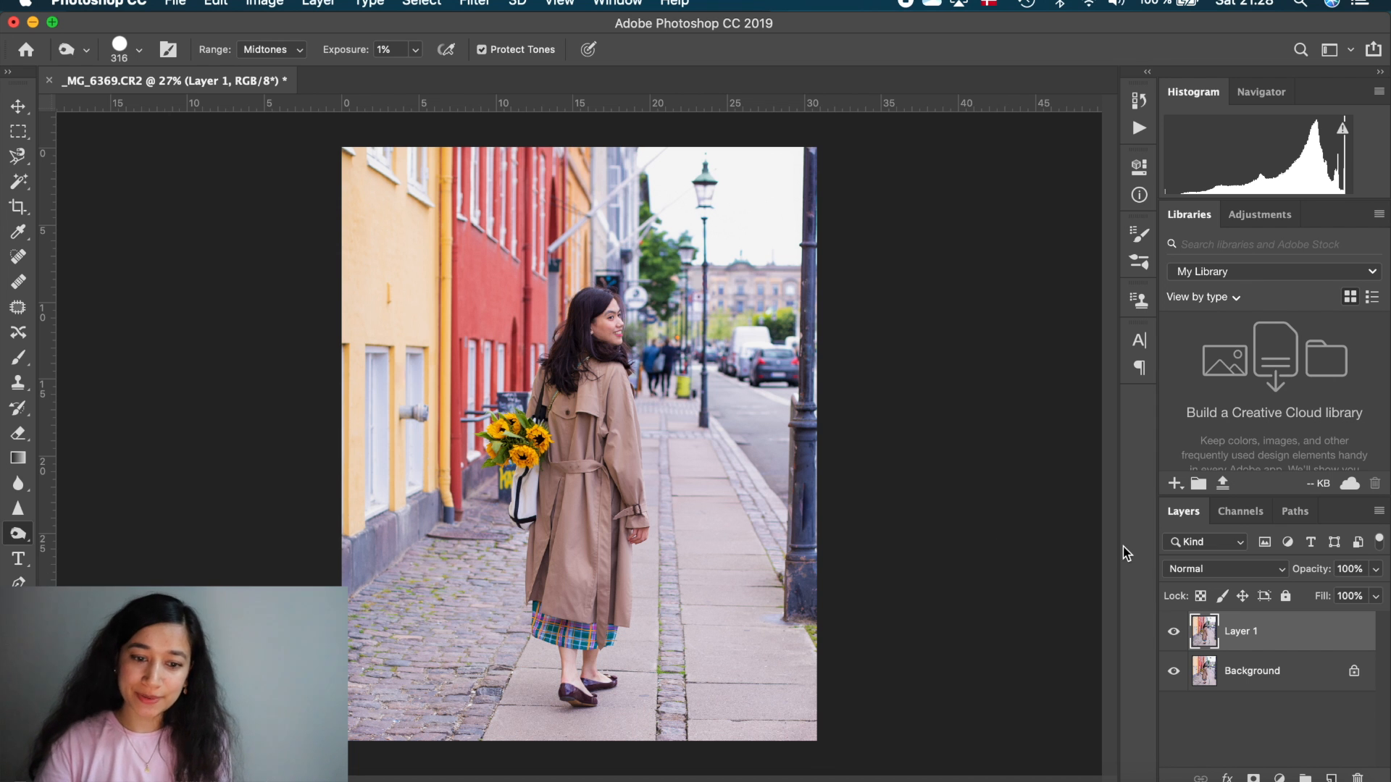
# Crop the photo again at 4:5 so that the foreground lamp post is cut out of the frame.
pyautogui.scroll(-1, 934, 548)
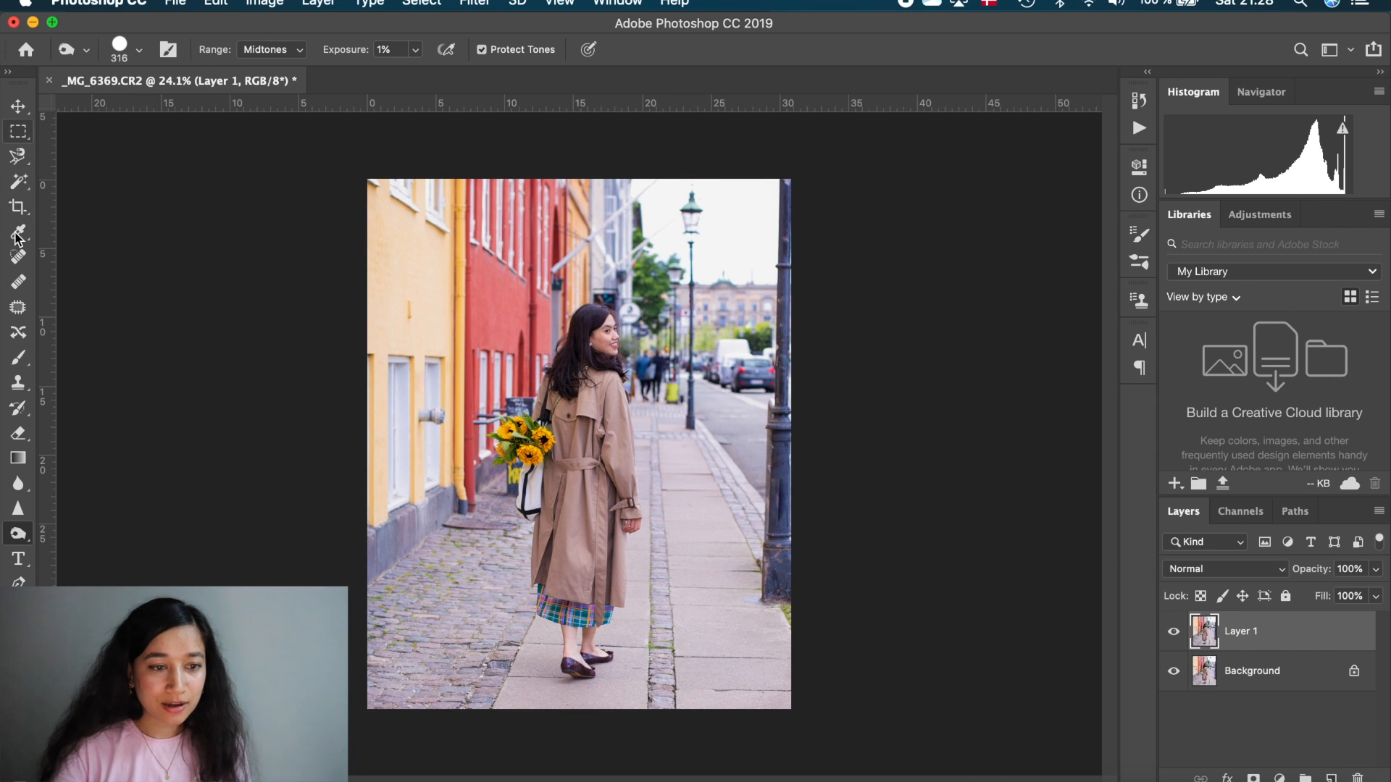
pyautogui.click(17, 210)
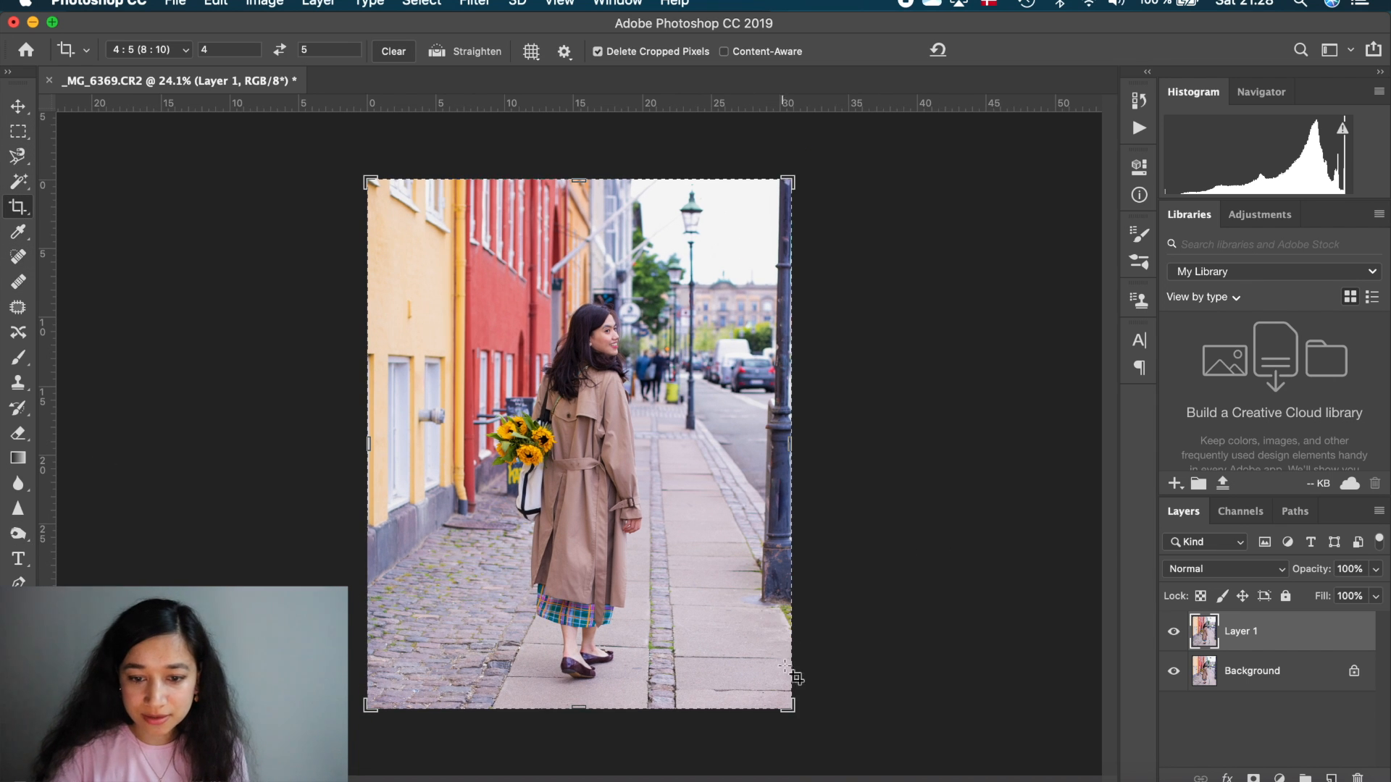
pyautogui.moveTo(788, 701); pyautogui.dragTo(758, 595)
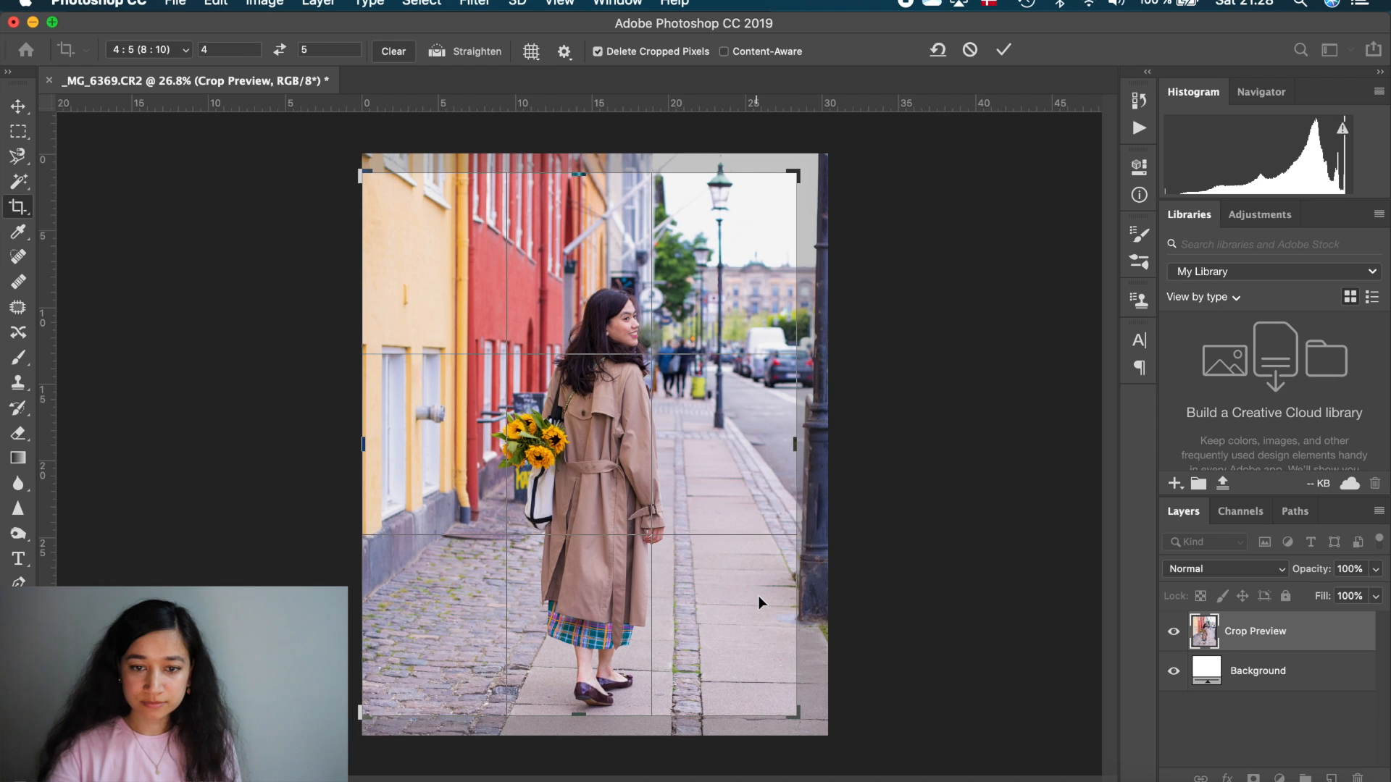
pyautogui.press('Return')
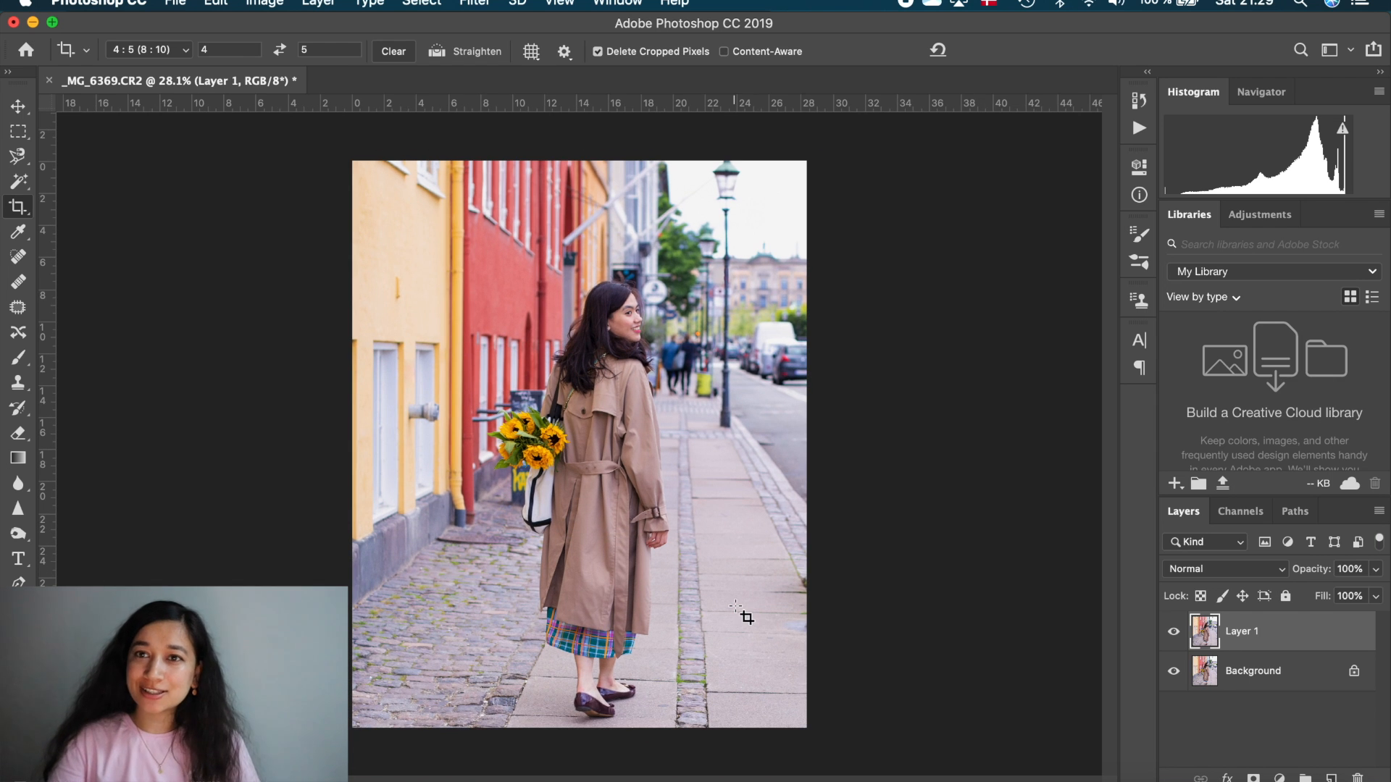
# Switch from the Crop tool back to the Burn tool.
pyautogui.click(19, 510)
pyautogui.click(18, 534)
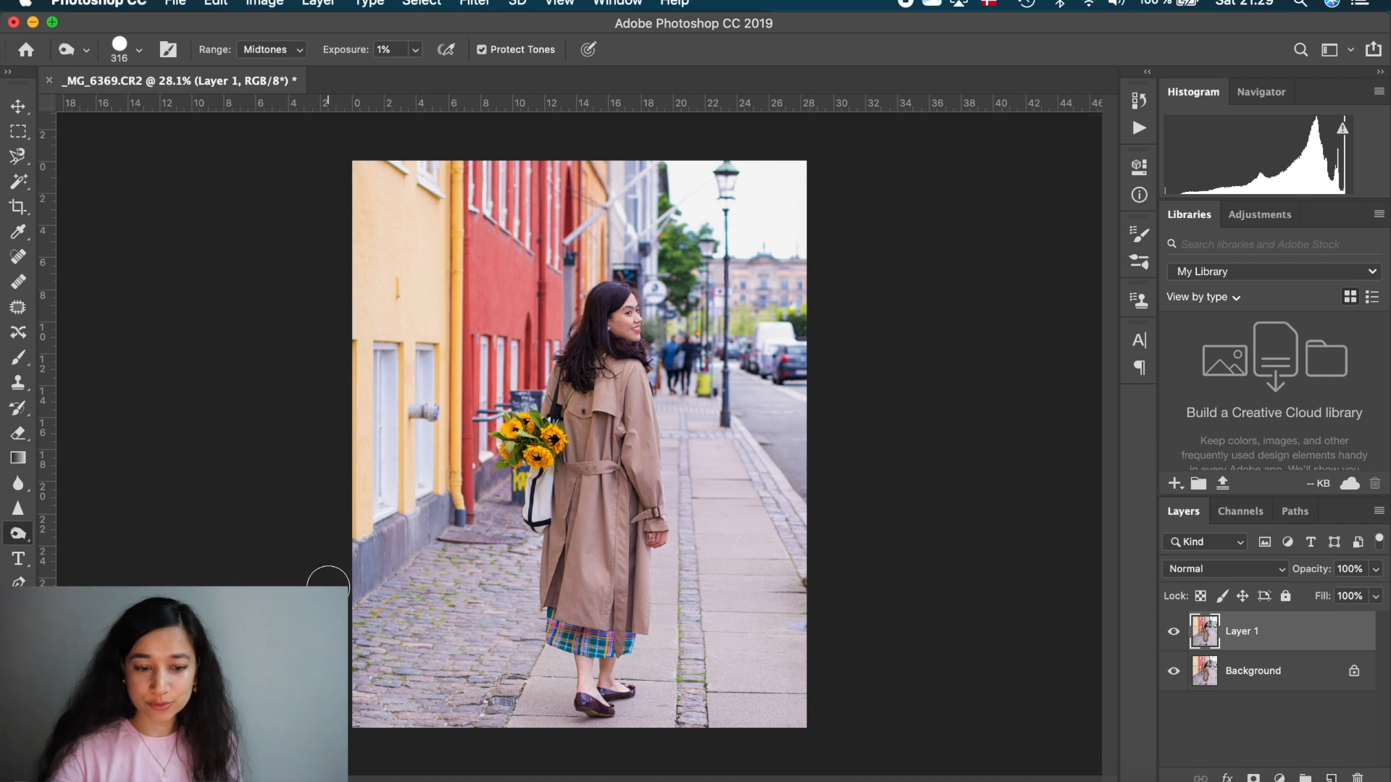
pyautogui.scroll(2, 72, 457)
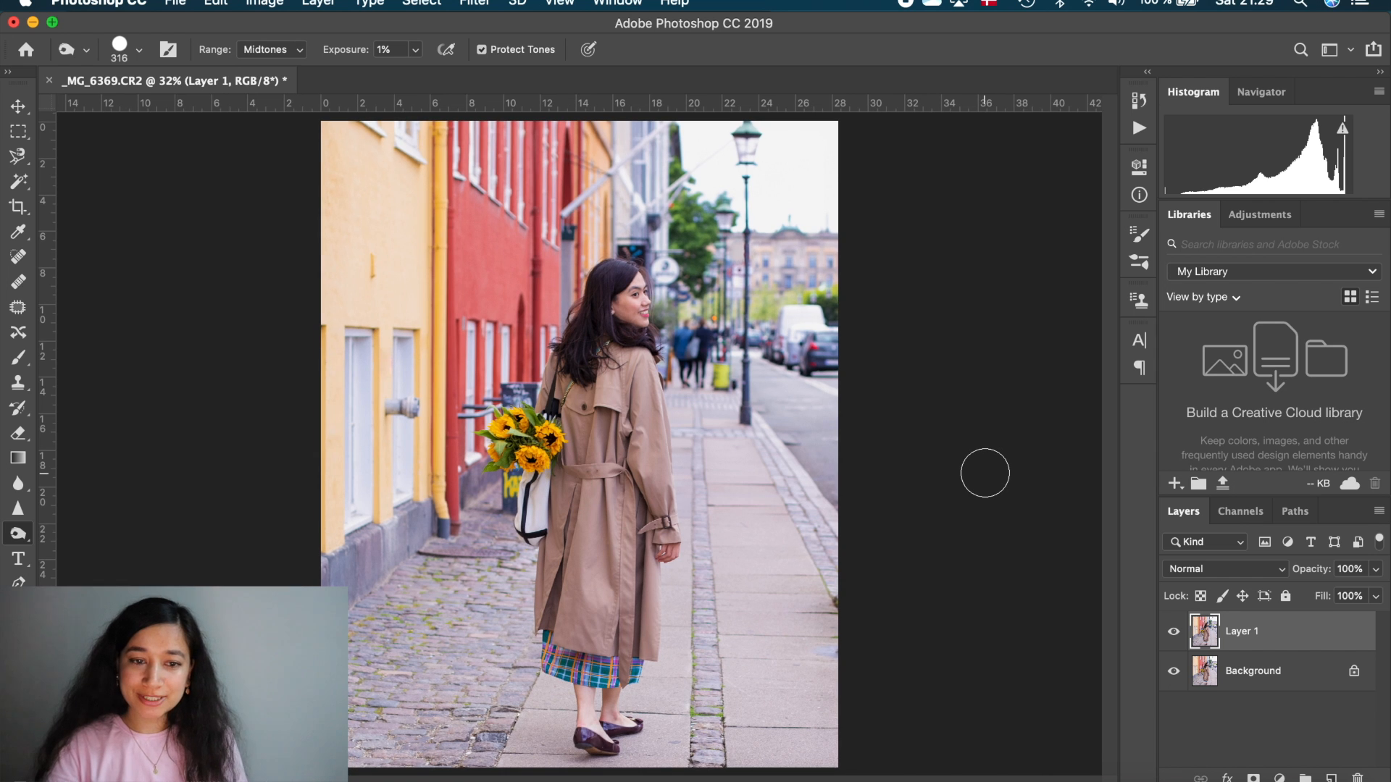